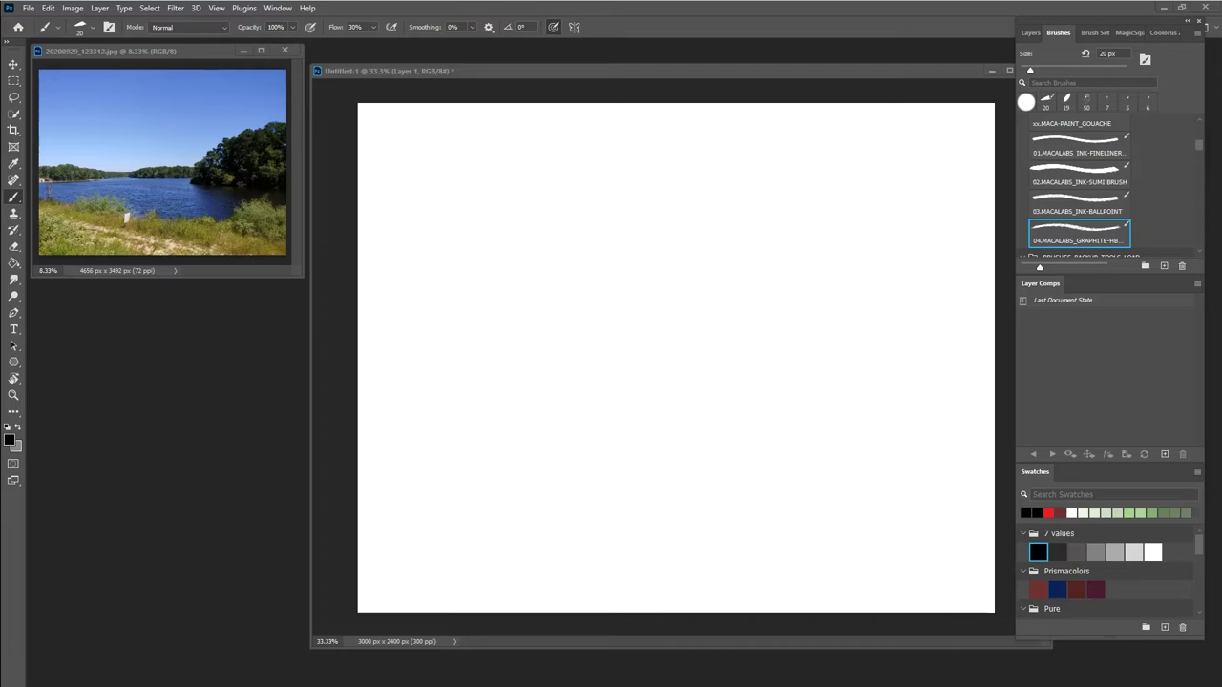
{"action": "left_click", "coordinate": [428, 53]}
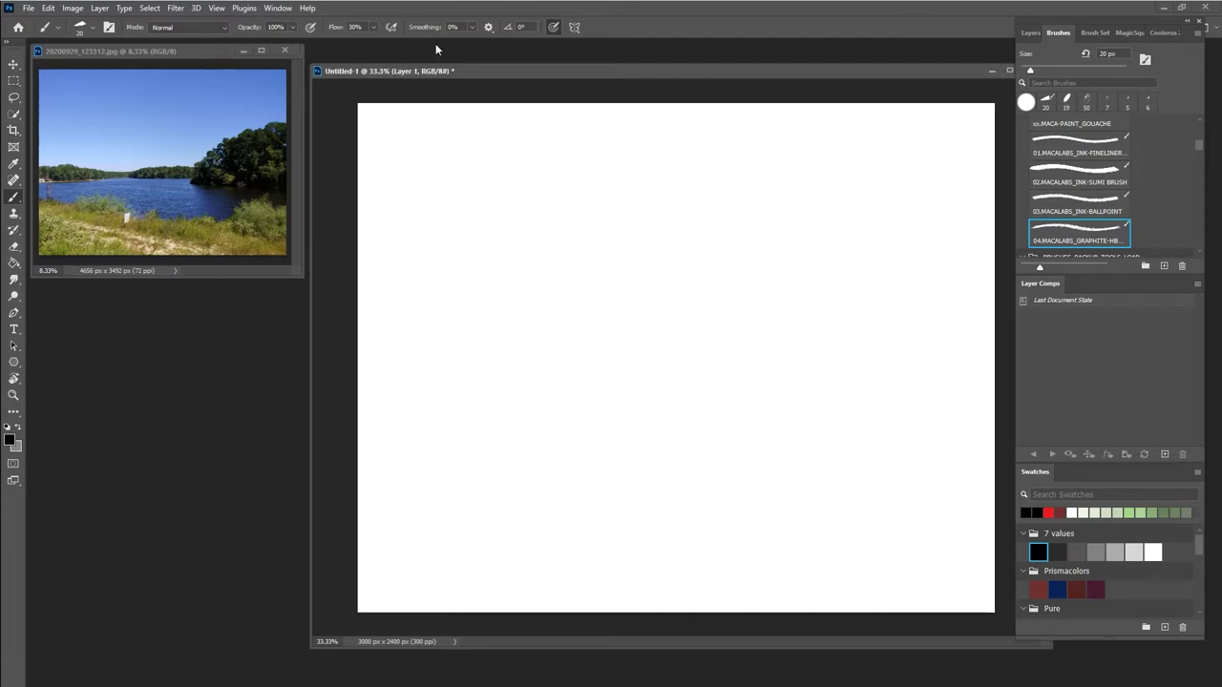
{"action": "left_click", "coordinate": [406, 122]}
{"action": "left_click", "coordinate": [237, 112]}
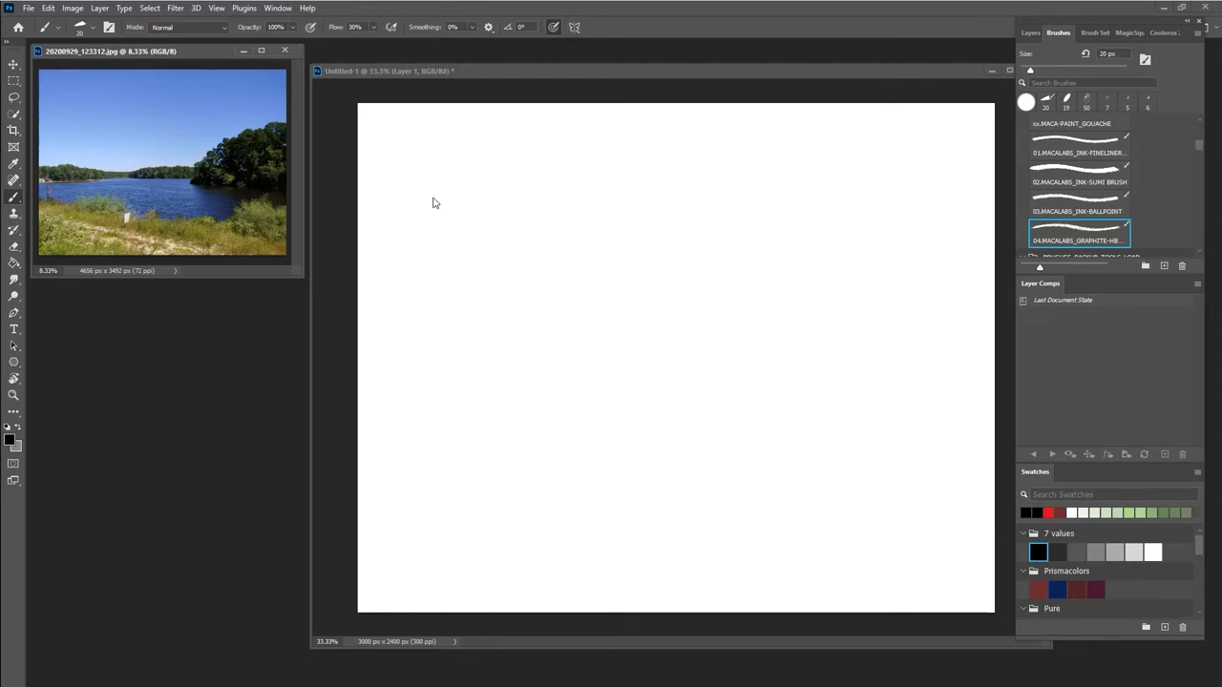
{"action": "left_click", "coordinate": [497, 76]}
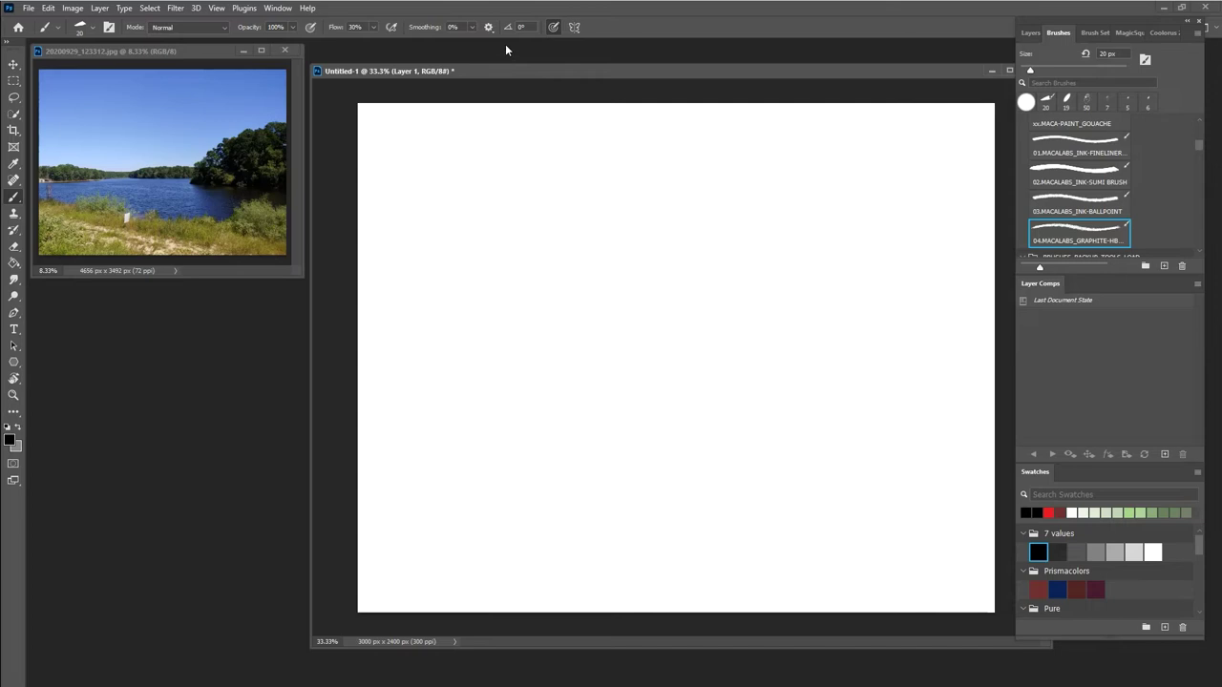
{"action": "key", "text": "m"}
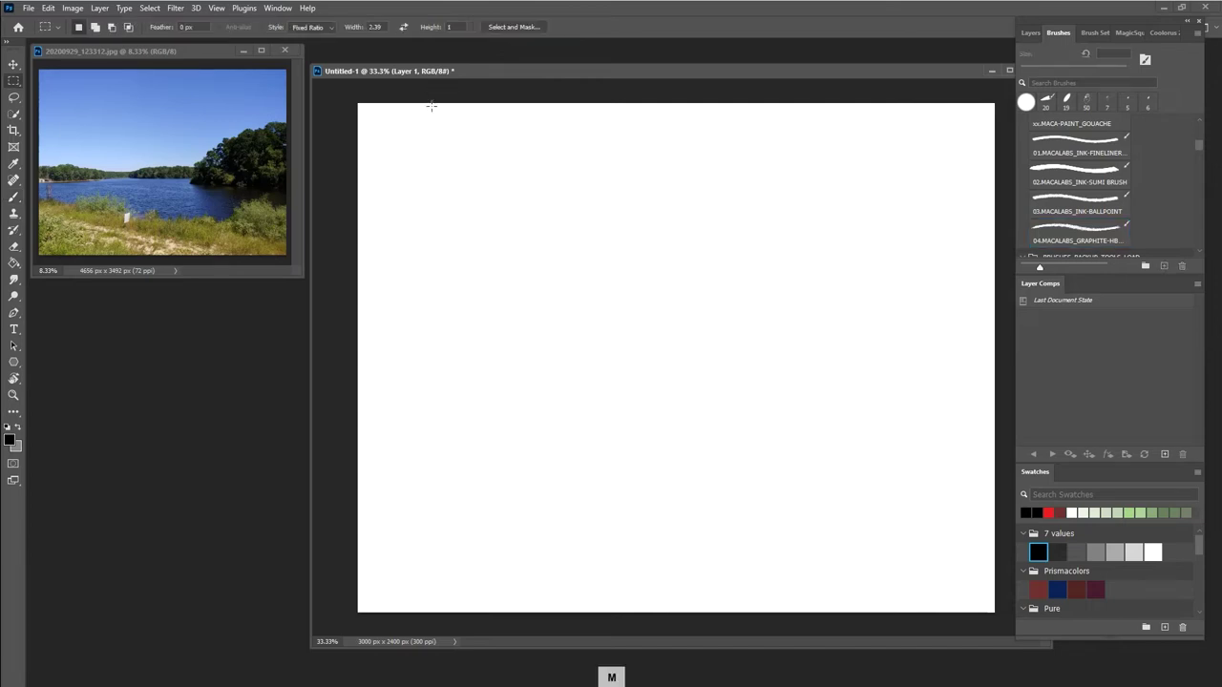
{"action": "left_click_drag", "start_coordinate": [374, 115], "coordinate": [669, 281]}
{"action": "left_click", "coordinate": [655, 221]}
{"action": "left_click", "coordinate": [316, 28]}
{"action": "left_click", "coordinate": [304, 32]}
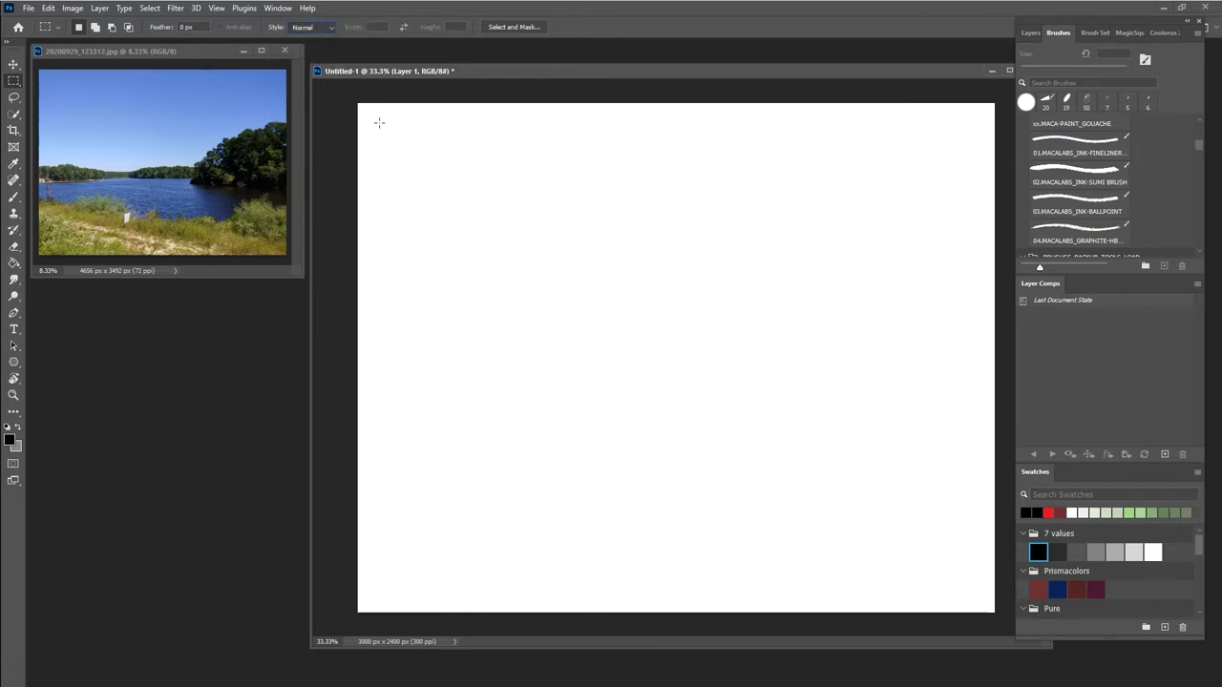
{"action": "left_click_drag", "start_coordinate": [373, 115], "coordinate": [655, 256]}
{"action": "key", "text": "b"}
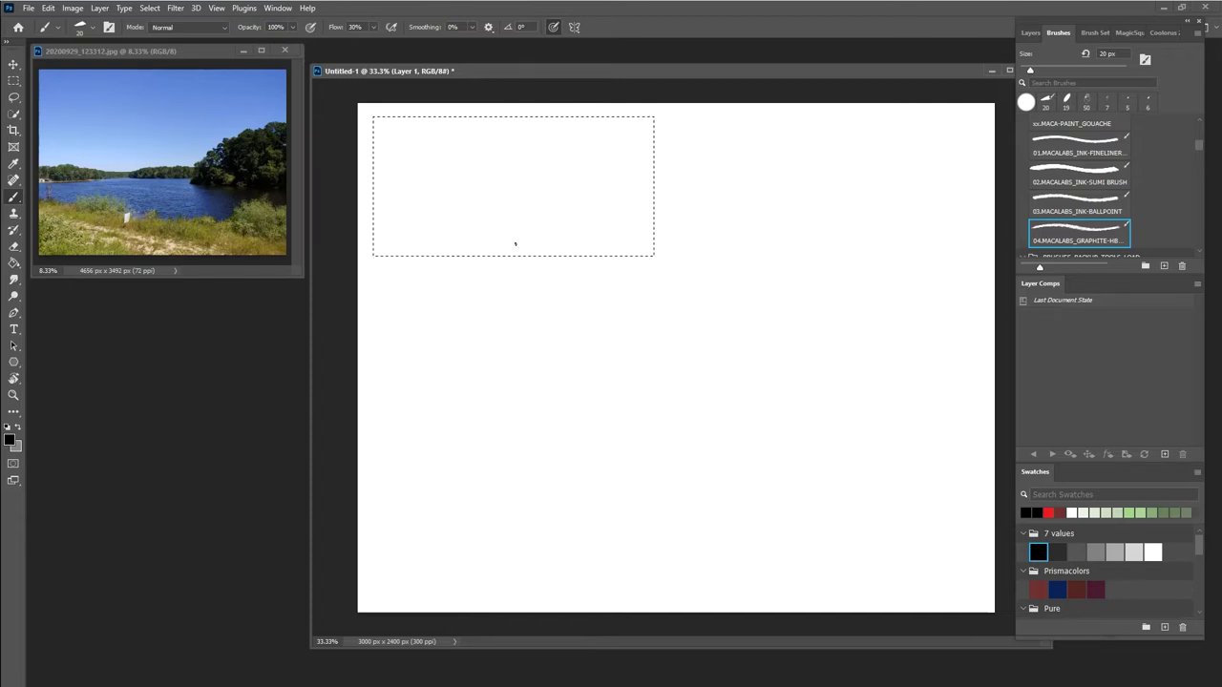
{"action": "key", "text": "m"}
{"action": "left_click", "coordinate": [530, 251]}
Sketch a rectangular thumbnail frame in the canvas's upper-left area with the graphite brush, including a light horizon line across its lower part.
{"action": "key", "text": "b"}
{"action": "left_click_drag", "start_coordinate": [380, 267], "coordinate": [383, 141]}
{"action": "left_click_drag", "start_coordinate": [606, 124], "coordinate": [607, 254]}
{"action": "left_click_drag", "start_coordinate": [386, 257], "coordinate": [619, 257]}
{"action": "mouse_move", "coordinate": [384, 126]}
{"action": "left_mouse_down"}
{"action": "mouse_move", "coordinate": [380, 216]}
{"action": "mouse_move", "coordinate": [457, 117]}
{"action": "mouse_move", "coordinate": [621, 121]}
{"action": "mouse_move", "coordinate": [606, 150]}
{"action": "mouse_move", "coordinate": [607, 256]}
{"action": "left_mouse_up"}
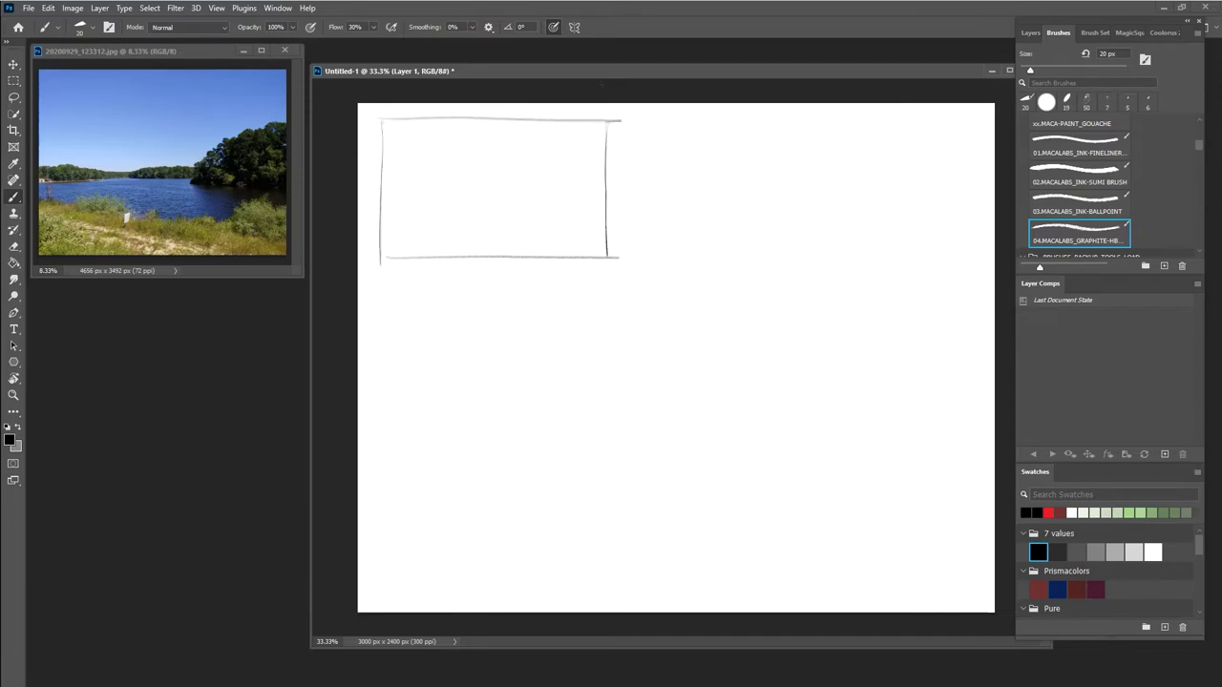
{"action": "mouse_move", "coordinate": [604, 122]}
{"action": "left_mouse_down"}
{"action": "mouse_move", "coordinate": [382, 117]}
{"action": "mouse_move", "coordinate": [378, 259]}
{"action": "left_mouse_up"}
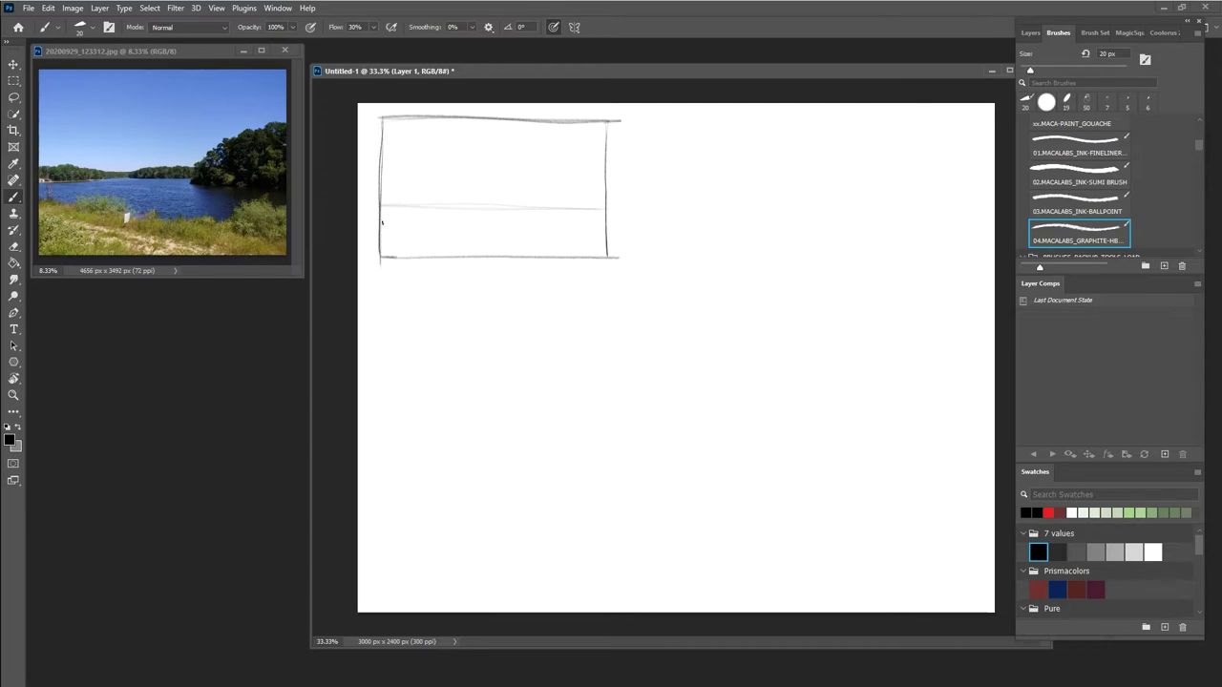
Lightly sketch the foreground bank and the right-hand tree mass inside the thumbnail, following the lake photo.
{"action": "left_click_drag", "start_coordinate": [420, 225], "coordinate": [544, 230]}
{"action": "left_click_drag", "start_coordinate": [561, 203], "coordinate": [581, 200]}
{"action": "left_click_drag", "start_coordinate": [540, 187], "coordinate": [547, 175]}
Ink the foreground bank and right-hand tree contours over the sketch using the 5 px 01.MACALABS_INK-FINELINER brush.
{"action": "left_click", "coordinate": [1083, 182]}
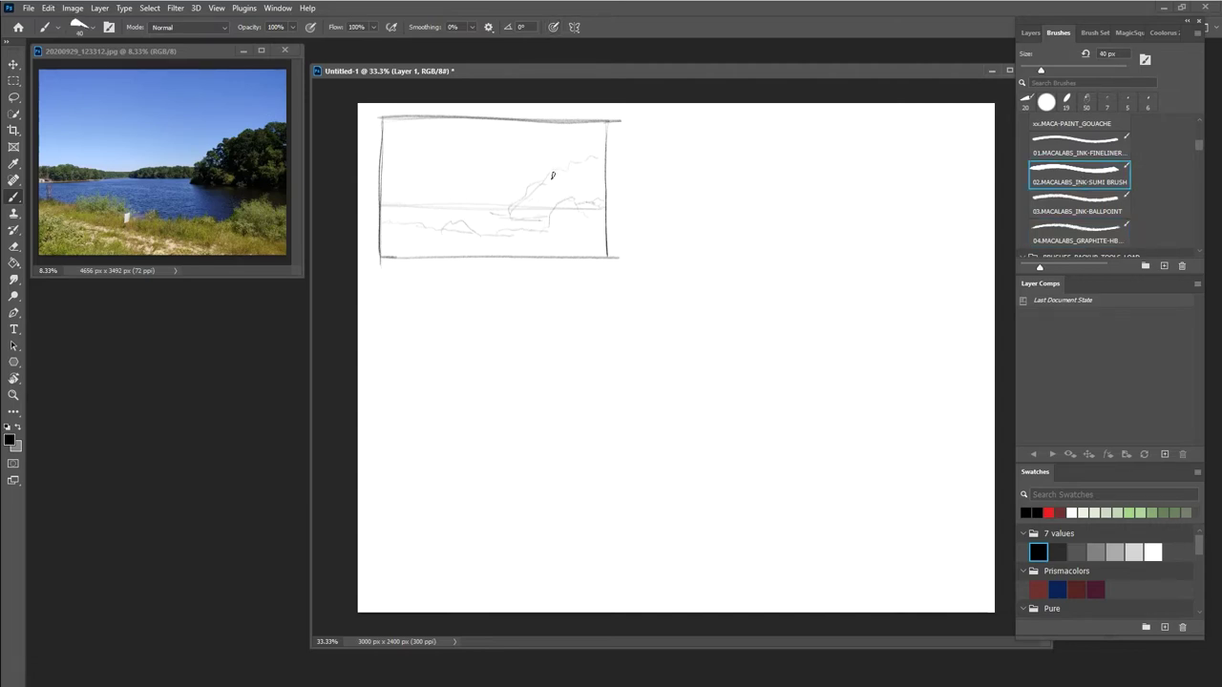
{"action": "left_click", "coordinate": [1086, 144]}
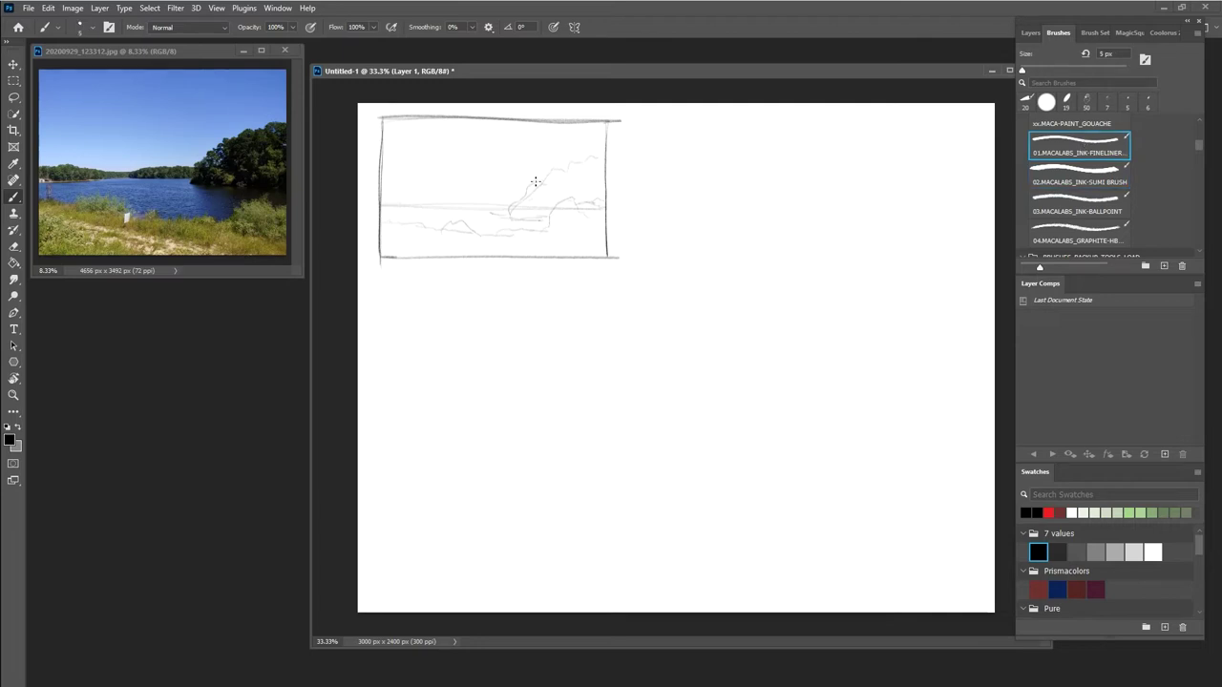
{"action": "mouse_move", "coordinate": [542, 180]}
{"action": "left_mouse_down"}
{"action": "mouse_move", "coordinate": [509, 216]}
{"action": "mouse_move", "coordinate": [604, 204]}
{"action": "mouse_move", "coordinate": [562, 201]}
{"action": "mouse_move", "coordinate": [540, 229]}
{"action": "mouse_move", "coordinate": [474, 219]}
{"action": "mouse_move", "coordinate": [495, 232]}
{"action": "mouse_move", "coordinate": [481, 236]}
{"action": "mouse_move", "coordinate": [387, 221]}
{"action": "left_mouse_up"}
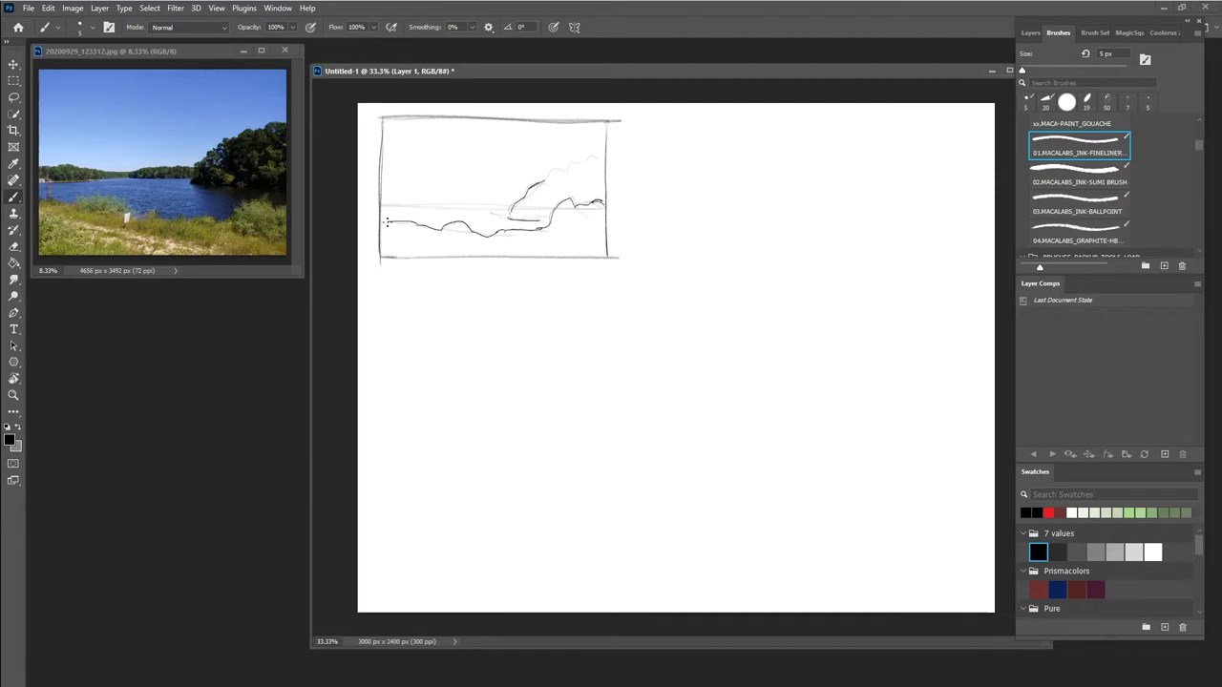
{"action": "mouse_move", "coordinate": [548, 218]}
{"action": "left_mouse_down"}
{"action": "mouse_move", "coordinate": [521, 218]}
{"action": "mouse_move", "coordinate": [563, 171]}
{"action": "mouse_move", "coordinate": [601, 158]}
{"action": "left_mouse_up"}
Draw three overlapping rectangles to the right of the thumbnail and ink the distant shoreline along its horizon.
{"action": "mouse_move", "coordinate": [655, 136]}
{"action": "left_mouse_down"}
{"action": "mouse_move", "coordinate": [679, 163]}
{"action": "mouse_move", "coordinate": [661, 167]}
{"action": "mouse_move", "coordinate": [694, 178]}
{"action": "mouse_move", "coordinate": [692, 147]}
{"action": "mouse_move", "coordinate": [682, 181]}
{"action": "left_mouse_up"}
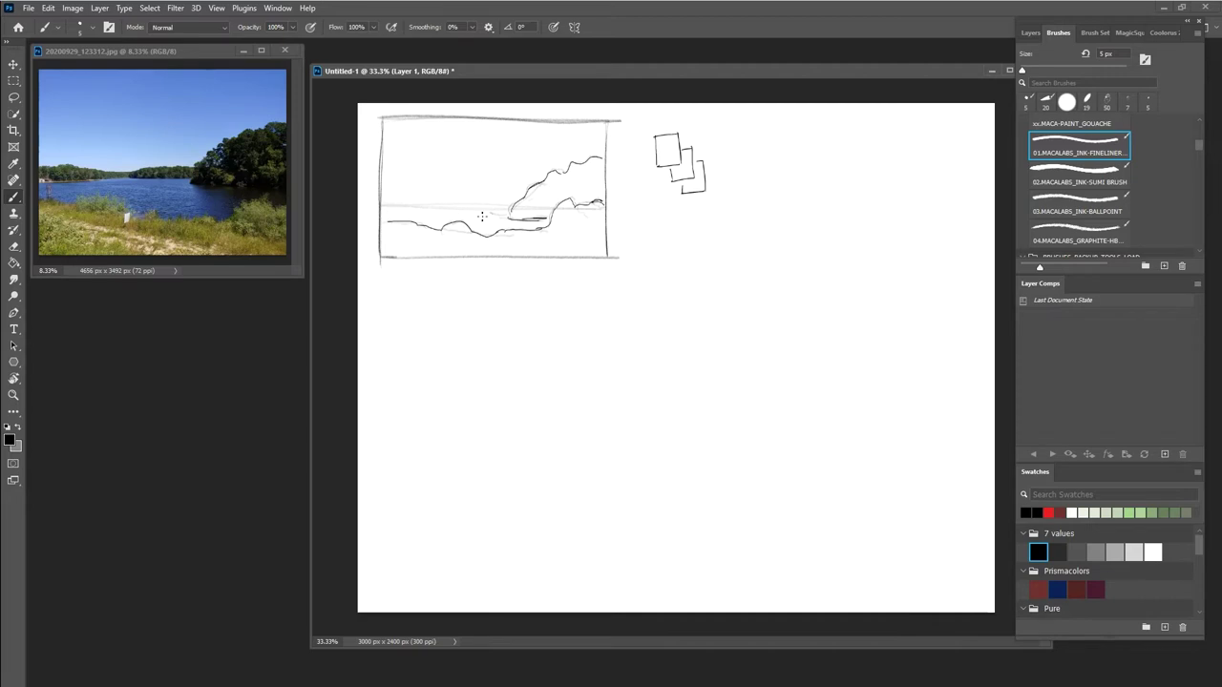
{"action": "mouse_move", "coordinate": [508, 213]}
{"action": "left_mouse_down"}
{"action": "mouse_move", "coordinate": [464, 211]}
{"action": "mouse_move", "coordinate": [511, 198]}
{"action": "left_mouse_up"}
{"action": "mouse_move", "coordinate": [382, 208]}
{"action": "left_mouse_down"}
{"action": "mouse_move", "coordinate": [434, 210]}
{"action": "mouse_move", "coordinate": [379, 196]}
{"action": "left_mouse_up"}
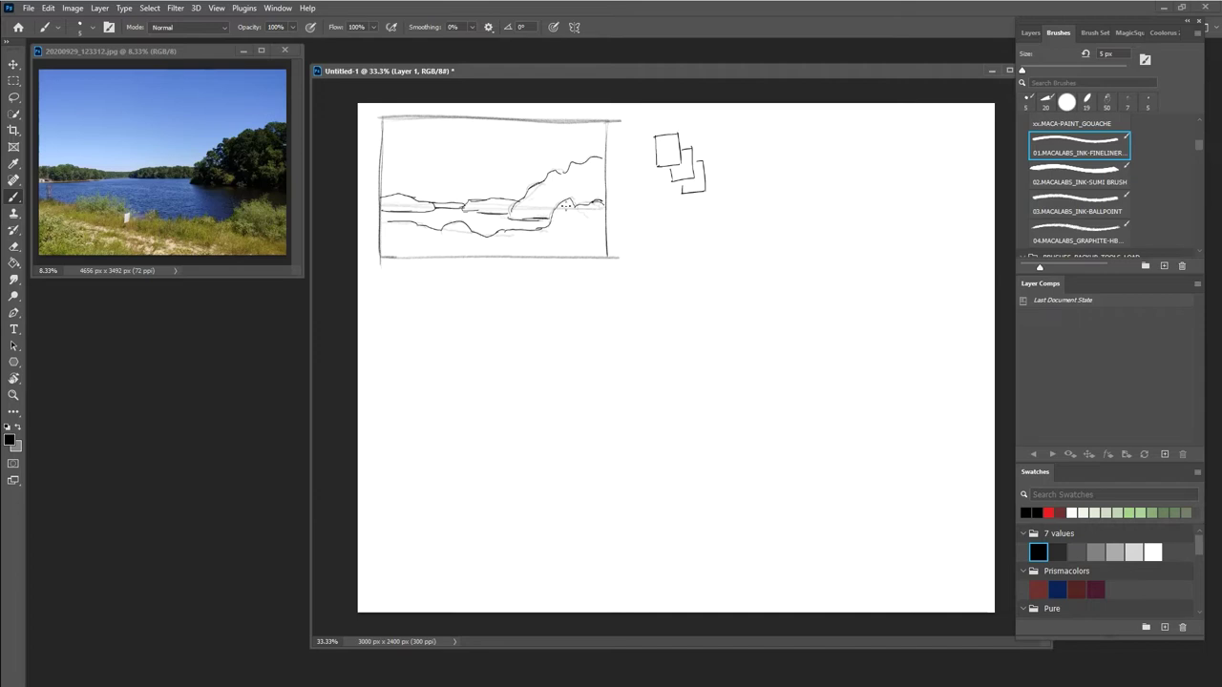
{"action": "left_click", "coordinate": [201, 53]}
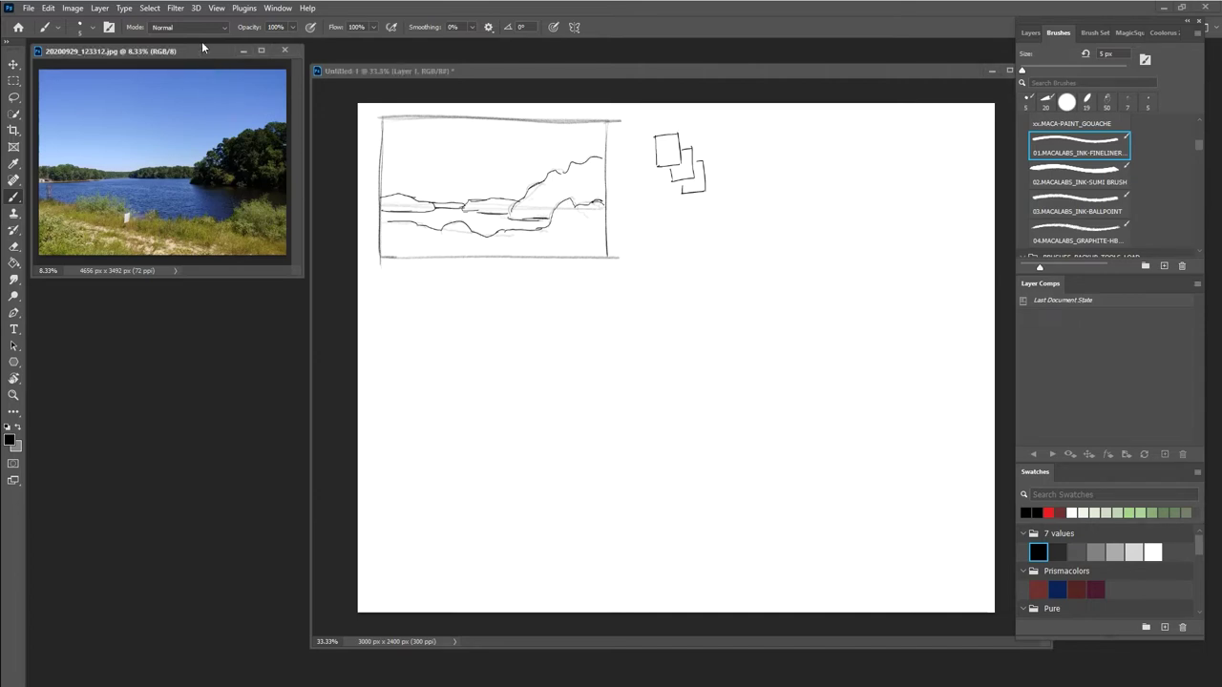
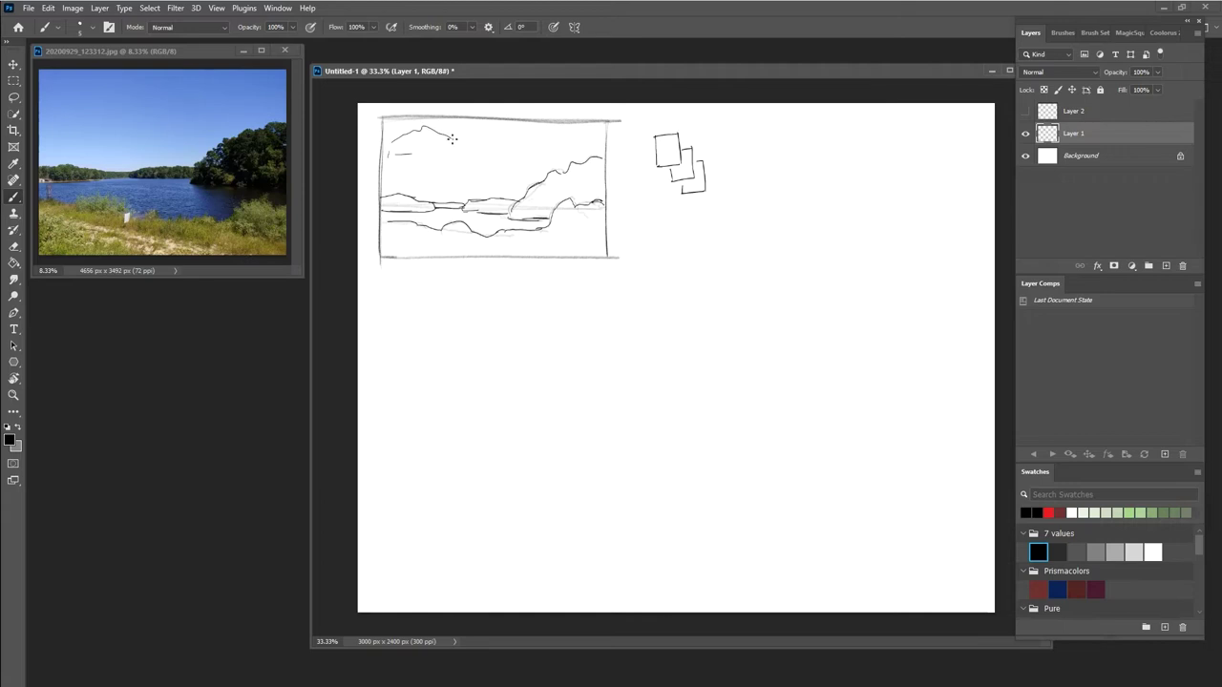
Draw clouds across the thumbnail's sky on Layer 1, large with hatched undersides near the top and smaller toward the horizon.
{"action": "mouse_move", "coordinate": [405, 138]}
{"action": "left_mouse_down"}
{"action": "mouse_move", "coordinate": [377, 149]}
{"action": "mouse_move", "coordinate": [381, 162]}
{"action": "mouse_move", "coordinate": [460, 171]}
{"action": "mouse_move", "coordinate": [384, 161]}
{"action": "mouse_move", "coordinate": [405, 153]}
{"action": "mouse_move", "coordinate": [469, 168]}
{"action": "mouse_move", "coordinate": [425, 154]}
{"action": "mouse_move", "coordinate": [446, 149]}
{"action": "mouse_move", "coordinate": [397, 160]}
{"action": "mouse_move", "coordinate": [491, 159]}
{"action": "mouse_move", "coordinate": [500, 172]}
{"action": "mouse_move", "coordinate": [492, 159]}
{"action": "mouse_move", "coordinate": [520, 156]}
{"action": "mouse_move", "coordinate": [530, 172]}
{"action": "mouse_move", "coordinate": [489, 176]}
{"action": "mouse_move", "coordinate": [537, 175]}
{"action": "mouse_move", "coordinate": [496, 178]}
{"action": "mouse_move", "coordinate": [531, 177]}
{"action": "mouse_move", "coordinate": [533, 165]}
{"action": "mouse_move", "coordinate": [485, 180]}
{"action": "left_mouse_up"}
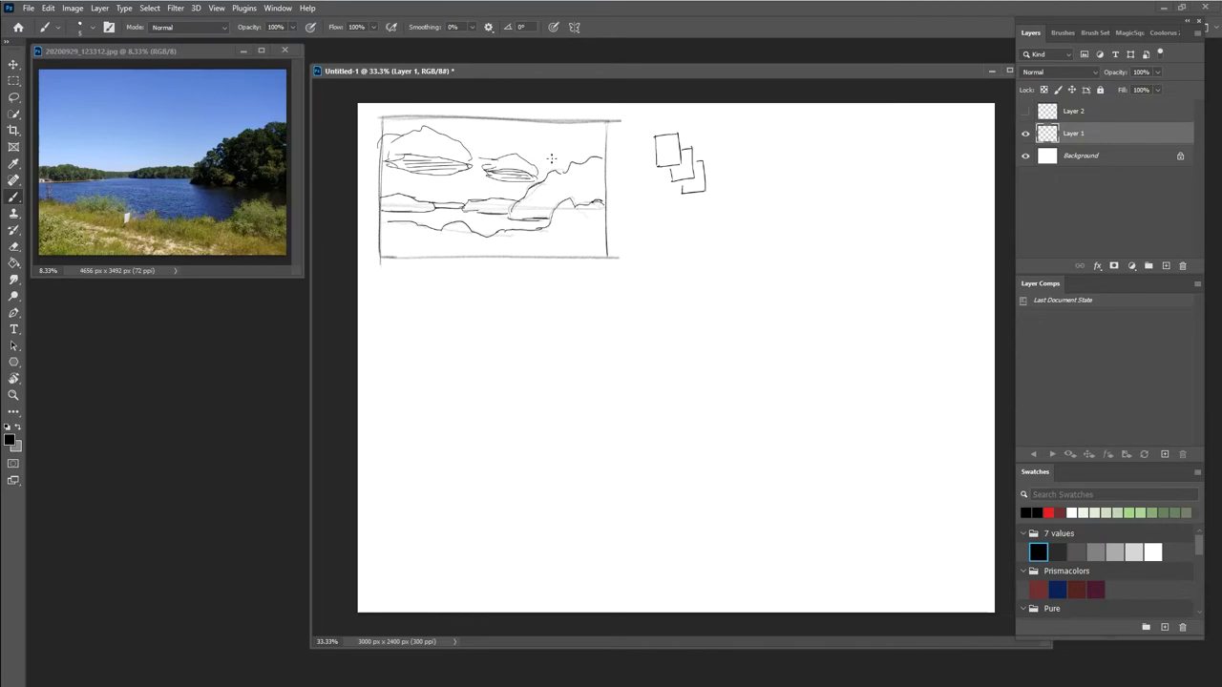
{"action": "left_click_drag", "start_coordinate": [557, 160], "coordinate": [568, 163]}
{"action": "left_click_drag", "start_coordinate": [569, 161], "coordinate": [529, 169]}
{"action": "mouse_move", "coordinate": [471, 180]}
{"action": "left_mouse_down"}
{"action": "mouse_move", "coordinate": [447, 187]}
{"action": "mouse_move", "coordinate": [494, 183]}
{"action": "mouse_move", "coordinate": [395, 185]}
{"action": "mouse_move", "coordinate": [418, 185]}
{"action": "left_mouse_up"}
{"action": "left_click_drag", "start_coordinate": [407, 187], "coordinate": [428, 189]}
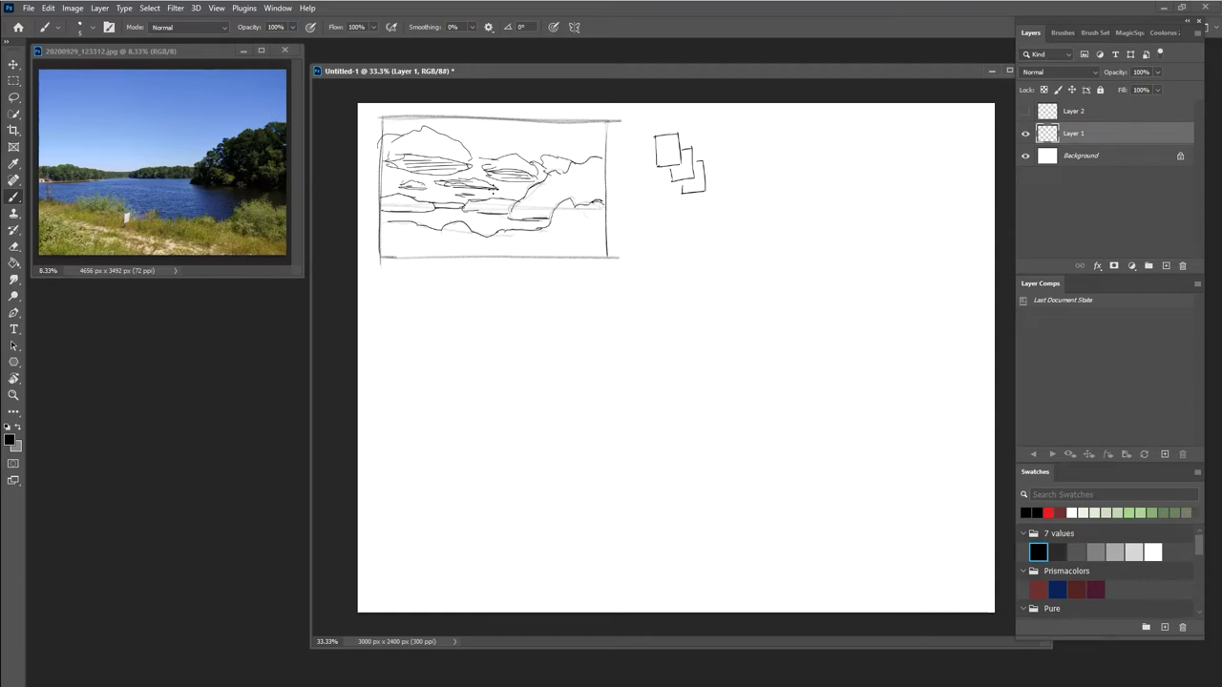
{"action": "left_click_drag", "start_coordinate": [488, 188], "coordinate": [506, 193]}
Draw a second rectangular frame below the first thumbnail with a straight horizon line near its lower edge.
{"action": "mouse_move", "coordinate": [380, 282]}
{"action": "left_mouse_down"}
{"action": "mouse_move", "coordinate": [604, 283]}
{"action": "mouse_move", "coordinate": [618, 258]}
{"action": "mouse_move", "coordinate": [608, 397]}
{"action": "mouse_move", "coordinate": [383, 393]}
{"action": "mouse_move", "coordinate": [383, 360]}
{"action": "mouse_move", "coordinate": [382, 396]}
{"action": "mouse_move", "coordinate": [383, 282]}
{"action": "left_mouse_up"}
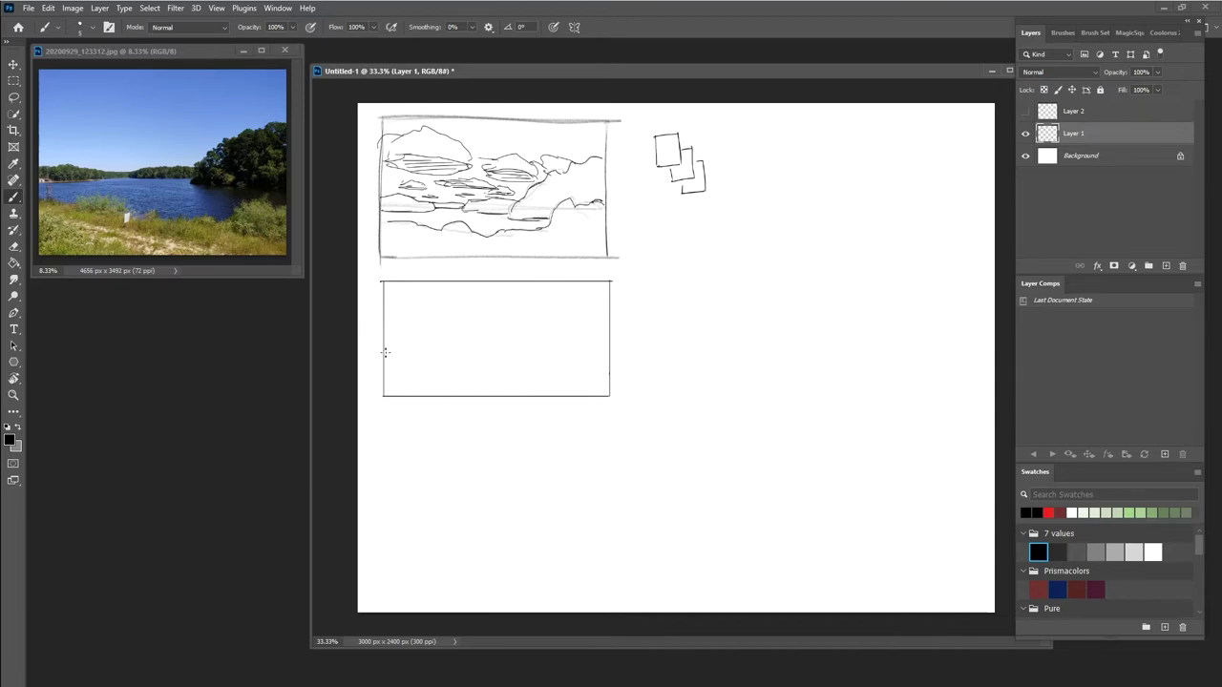
{"action": "key", "text": "shift"}
{"action": "left_click_drag", "start_coordinate": [382, 367], "coordinate": [606, 366]}
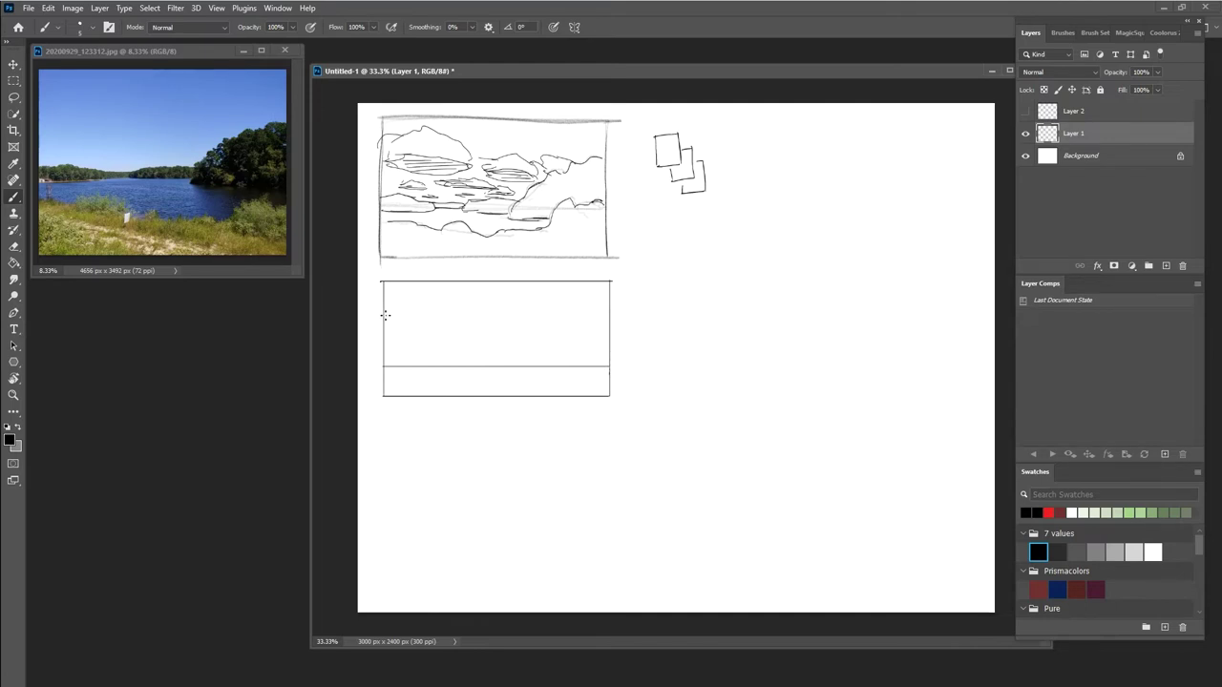
Sketch a tree mass descending from the left side of the second thumbnail and erase the excess foreground strokes below the horizon.
{"action": "mouse_move", "coordinate": [385, 317]}
{"action": "left_mouse_down"}
{"action": "mouse_move", "coordinate": [443, 336]}
{"action": "mouse_move", "coordinate": [465, 370]}
{"action": "left_mouse_up"}
{"action": "mouse_move", "coordinate": [412, 371]}
{"action": "left_mouse_down"}
{"action": "mouse_move", "coordinate": [391, 372]}
{"action": "mouse_move", "coordinate": [453, 373]}
{"action": "mouse_move", "coordinate": [420, 372]}
{"action": "left_mouse_up"}
{"action": "mouse_move", "coordinate": [391, 375]}
{"action": "left_mouse_down"}
{"action": "mouse_move", "coordinate": [534, 375]}
{"action": "mouse_move", "coordinate": [389, 375]}
{"action": "mouse_move", "coordinate": [431, 380]}
{"action": "left_mouse_up"}
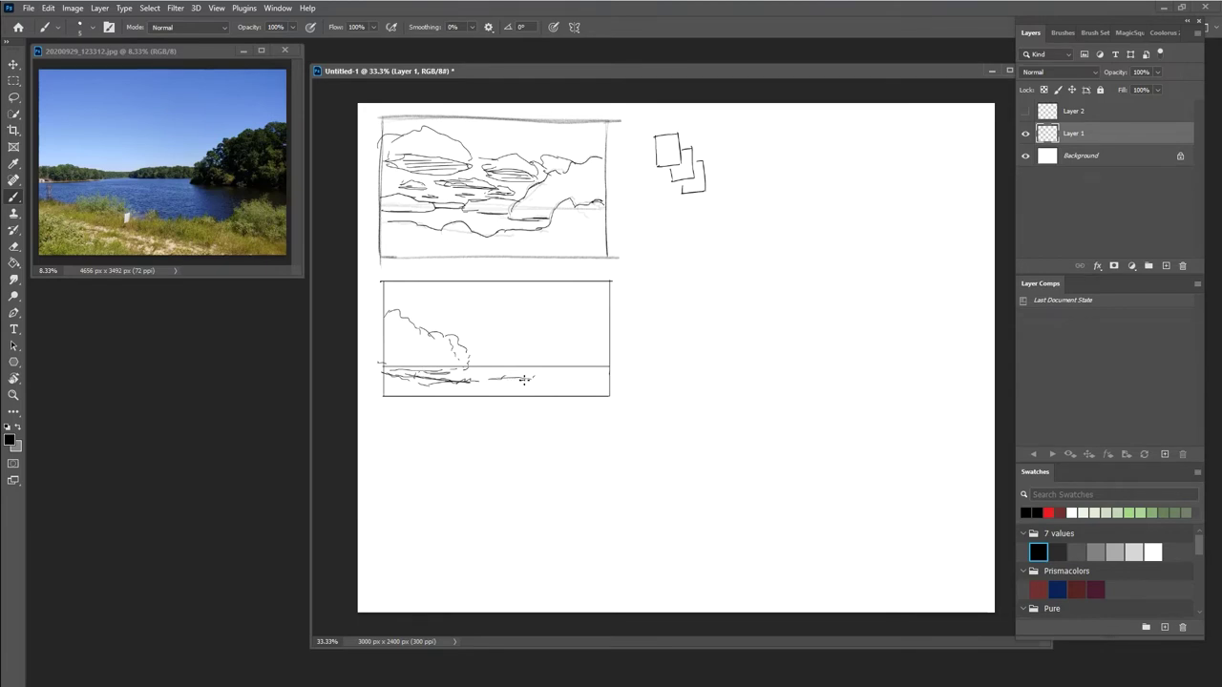
{"action": "left_click_drag", "start_coordinate": [532, 377], "coordinate": [541, 375]}
{"action": "key", "text": "e"}
{"action": "mouse_move", "coordinate": [401, 373]}
{"action": "left_mouse_down"}
{"action": "mouse_move", "coordinate": [450, 382]}
{"action": "mouse_move", "coordinate": [430, 385]}
{"action": "mouse_move", "coordinate": [531, 379]}
{"action": "left_mouse_up"}
Draw spiky grass along the second thumbnail's foreground and add the distant shoreline with a low tree mass on the right.
{"action": "key", "text": "b"}
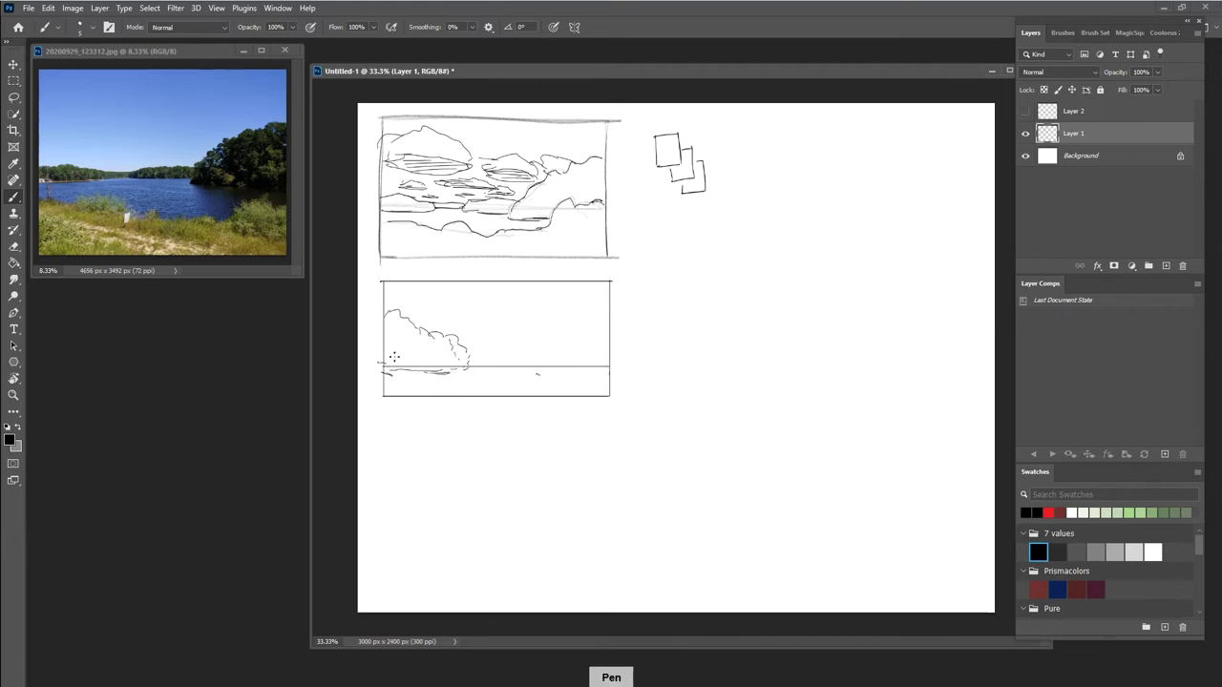
{"action": "mouse_move", "coordinate": [380, 363]}
{"action": "left_mouse_down"}
{"action": "mouse_move", "coordinate": [475, 382]}
{"action": "mouse_move", "coordinate": [492, 370]}
{"action": "mouse_move", "coordinate": [491, 384]}
{"action": "mouse_move", "coordinate": [515, 362]}
{"action": "mouse_move", "coordinate": [538, 379]}
{"action": "mouse_move", "coordinate": [549, 360]}
{"action": "mouse_move", "coordinate": [556, 379]}
{"action": "mouse_move", "coordinate": [588, 385]}
{"action": "mouse_move", "coordinate": [610, 363]}
{"action": "left_mouse_up"}
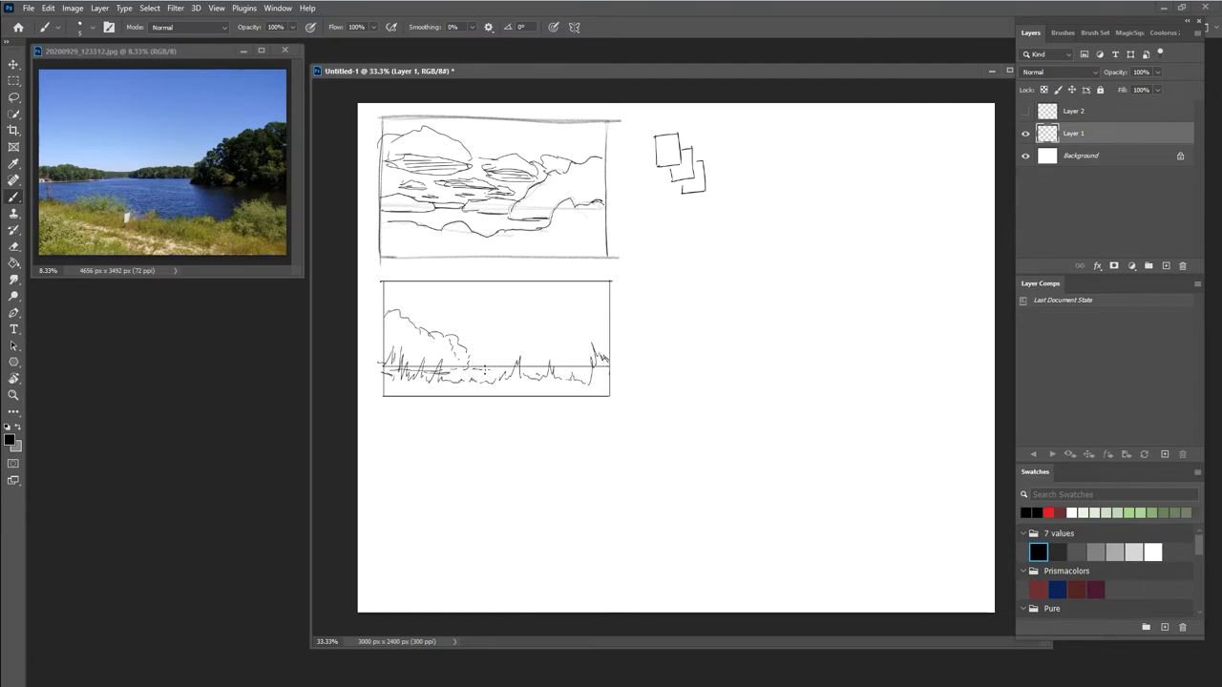
{"action": "mouse_move", "coordinate": [472, 359]}
{"action": "left_mouse_down"}
{"action": "mouse_move", "coordinate": [531, 360]}
{"action": "mouse_move", "coordinate": [490, 372]}
{"action": "mouse_move", "coordinate": [535, 372]}
{"action": "mouse_move", "coordinate": [552, 356]}
{"action": "mouse_move", "coordinate": [560, 373]}
{"action": "mouse_move", "coordinate": [540, 363]}
{"action": "mouse_move", "coordinate": [582, 373]}
{"action": "mouse_move", "coordinate": [545, 362]}
{"action": "mouse_move", "coordinate": [583, 339]}
{"action": "left_mouse_up"}
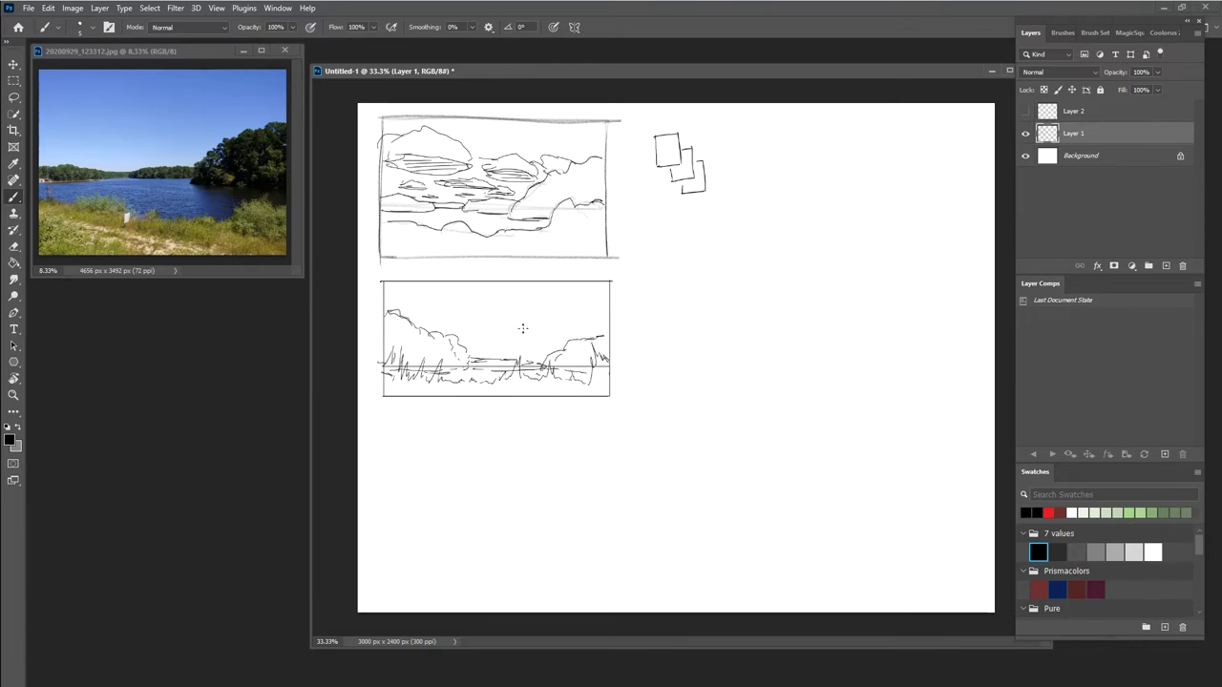
Draw clouds in the second thumbnail's sky, from a large one at the upper right to small ones near the horizon.
{"action": "mouse_move", "coordinate": [611, 310]}
{"action": "left_mouse_down"}
{"action": "mouse_move", "coordinate": [487, 311]}
{"action": "mouse_move", "coordinate": [584, 307]}
{"action": "mouse_move", "coordinate": [501, 312]}
{"action": "mouse_move", "coordinate": [542, 303]}
{"action": "mouse_move", "coordinate": [527, 293]}
{"action": "mouse_move", "coordinate": [545, 284]}
{"action": "mouse_move", "coordinate": [603, 292]}
{"action": "left_mouse_up"}
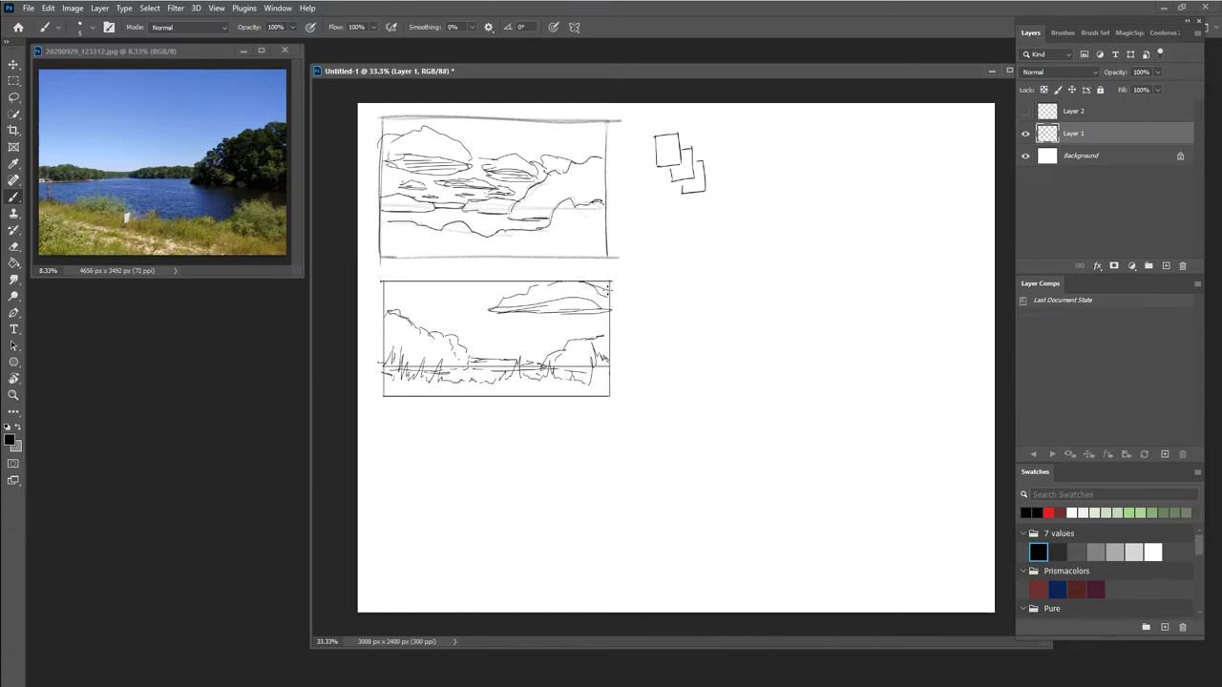
{"action": "mouse_move", "coordinate": [438, 317]}
{"action": "left_mouse_down"}
{"action": "mouse_move", "coordinate": [505, 316]}
{"action": "mouse_move", "coordinate": [494, 302]}
{"action": "mouse_move", "coordinate": [447, 295]}
{"action": "mouse_move", "coordinate": [417, 317]}
{"action": "left_mouse_up"}
{"action": "mouse_move", "coordinate": [504, 332]}
{"action": "left_mouse_down"}
{"action": "mouse_move", "coordinate": [557, 329]}
{"action": "mouse_move", "coordinate": [551, 319]}
{"action": "mouse_move", "coordinate": [496, 332]}
{"action": "mouse_move", "coordinate": [552, 330]}
{"action": "left_mouse_up"}
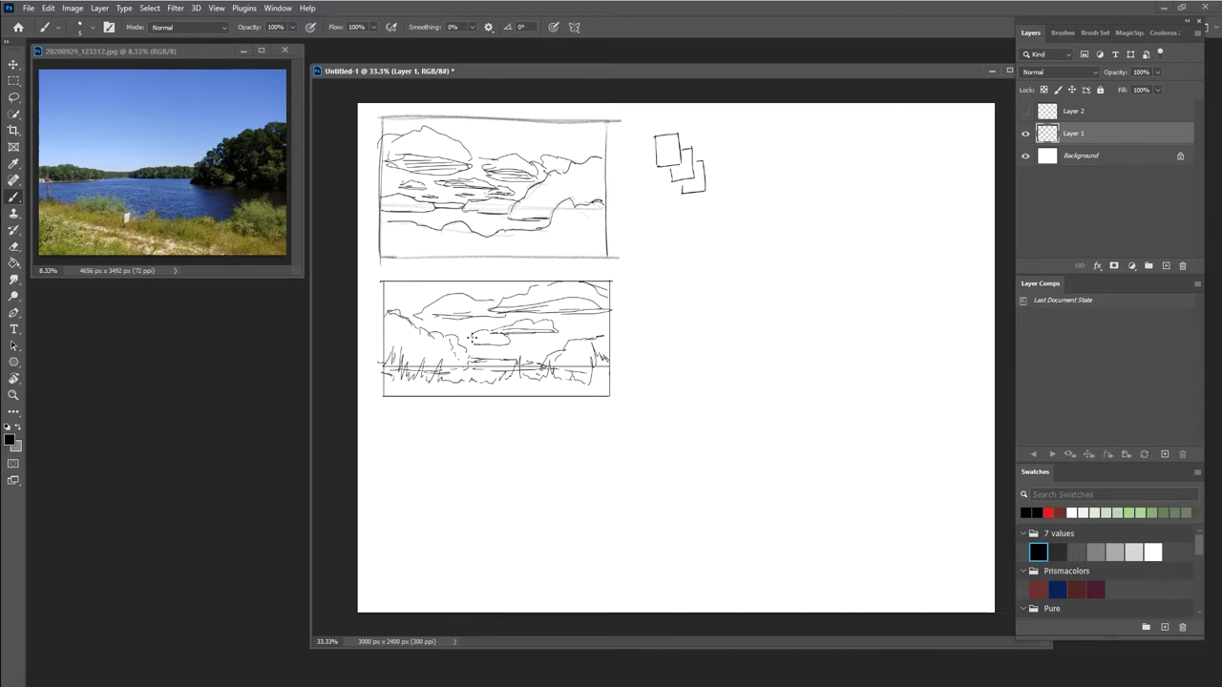
{"action": "left_click_drag", "start_coordinate": [468, 339], "coordinate": [499, 349]}
Replace the lake reference with the photo 20181230_163232_HDR.jpg, shown at 8.33% in a small window beside the canvas.
{"action": "left_click", "coordinate": [290, 48]}
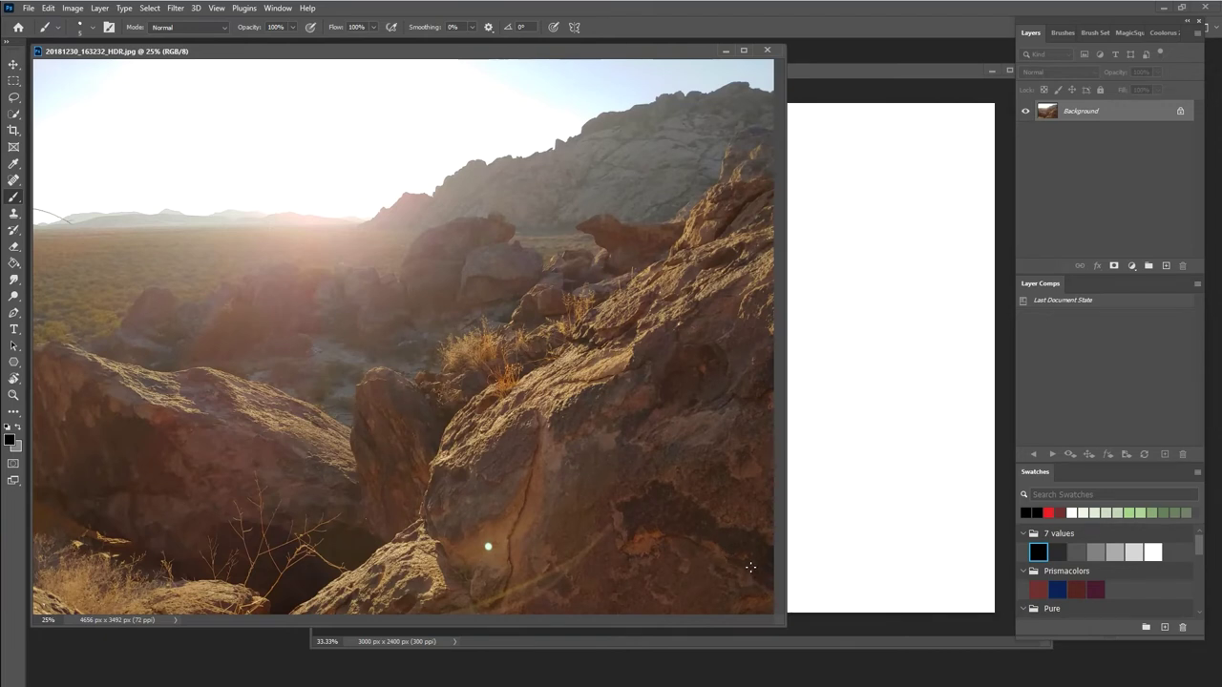
{"action": "key", "text": "ctrl+minus"}
{"action": "key", "text": "ctrl+minus"}
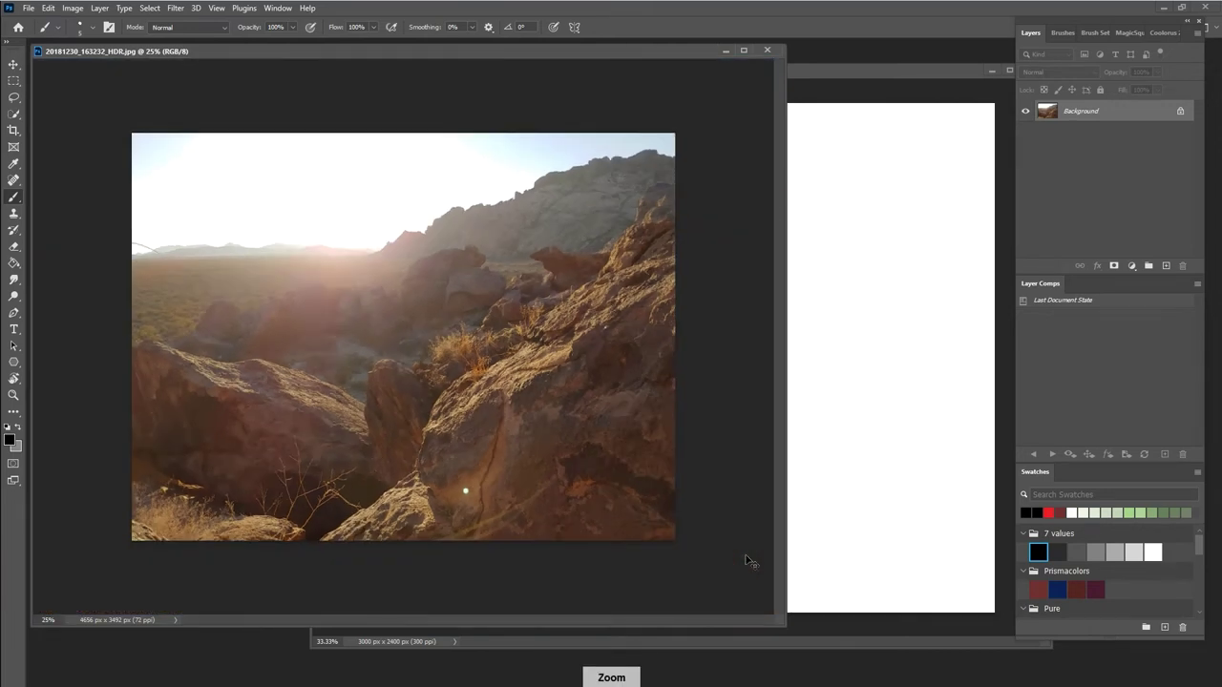
{"action": "key", "text": "ctrl+minus"}
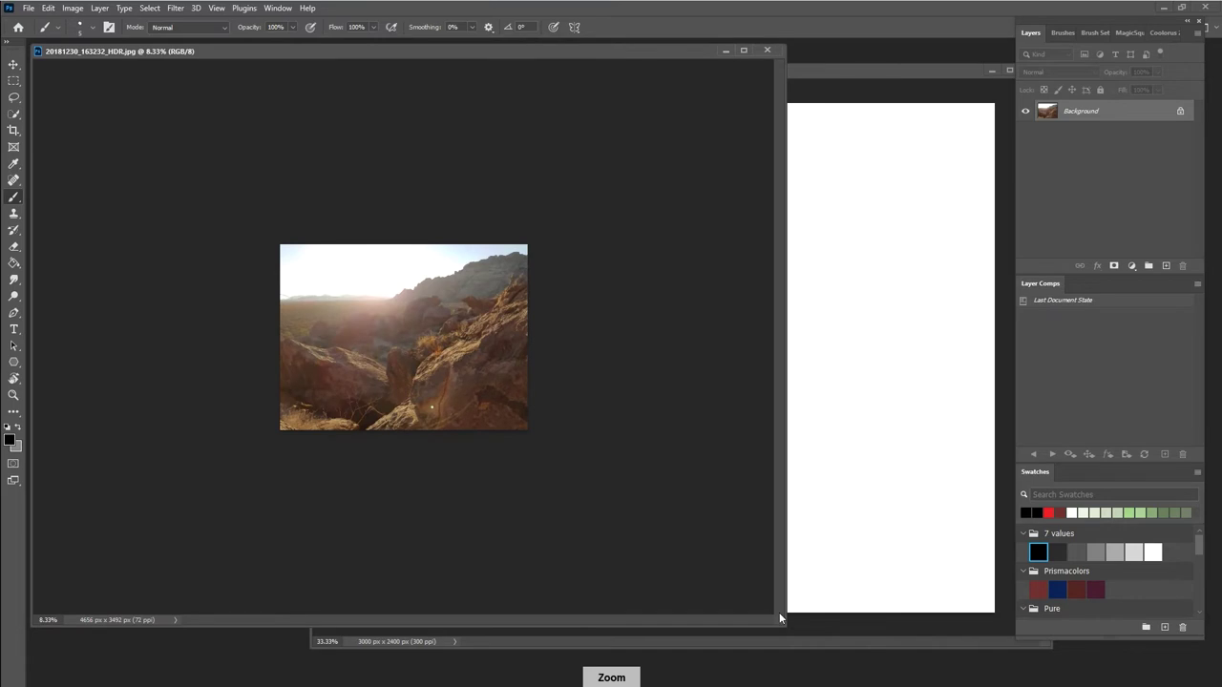
{"action": "mouse_move", "coordinate": [785, 623]}
{"action": "left_mouse_down"}
{"action": "mouse_move", "coordinate": [605, 450]}
{"action": "mouse_move", "coordinate": [382, 350]}
{"action": "mouse_move", "coordinate": [323, 298]}
{"action": "mouse_move", "coordinate": [332, 311]}
{"action": "left_mouse_up"}
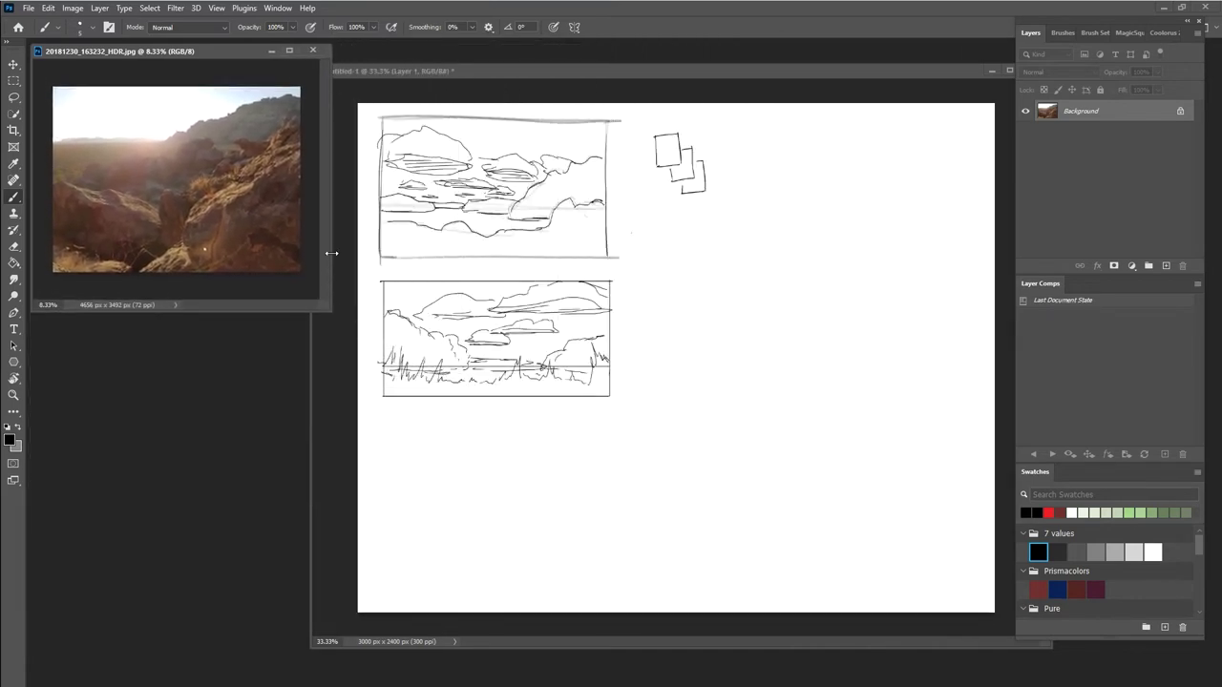
Show Layer 2 in the Untitled-1 document and erase the diagonal line crossing the first thumbnail from it.
{"action": "left_click", "coordinate": [408, 75]}
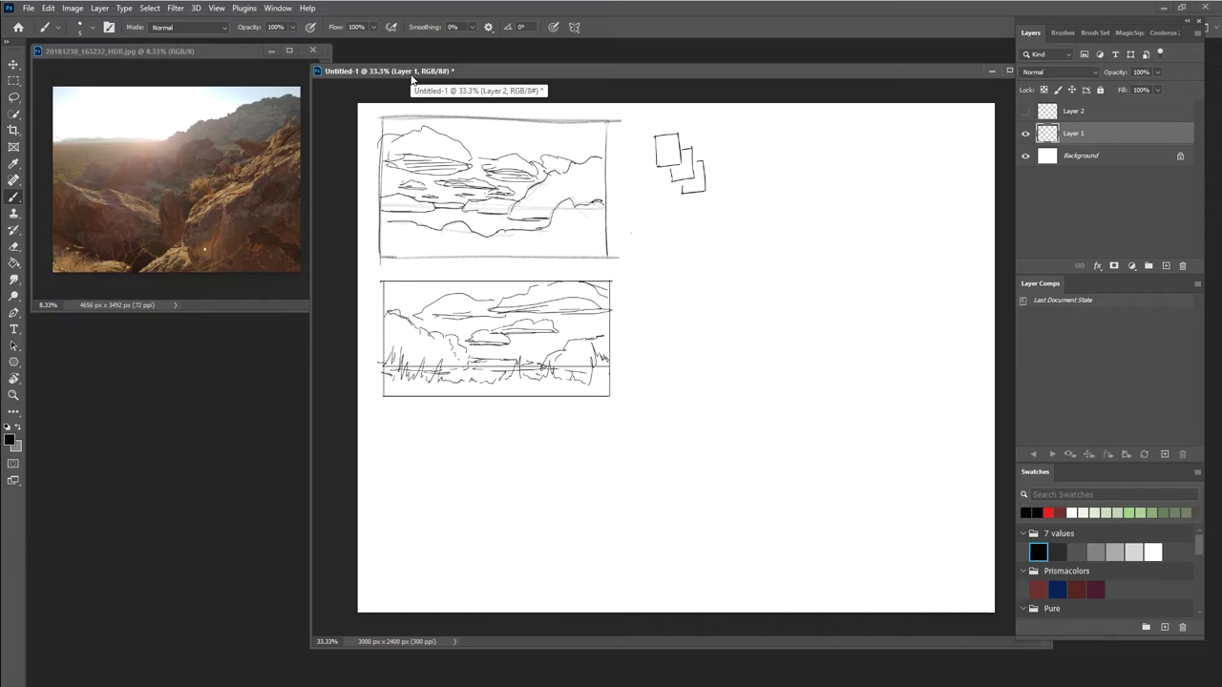
{"action": "left_click", "coordinate": [1026, 111]}
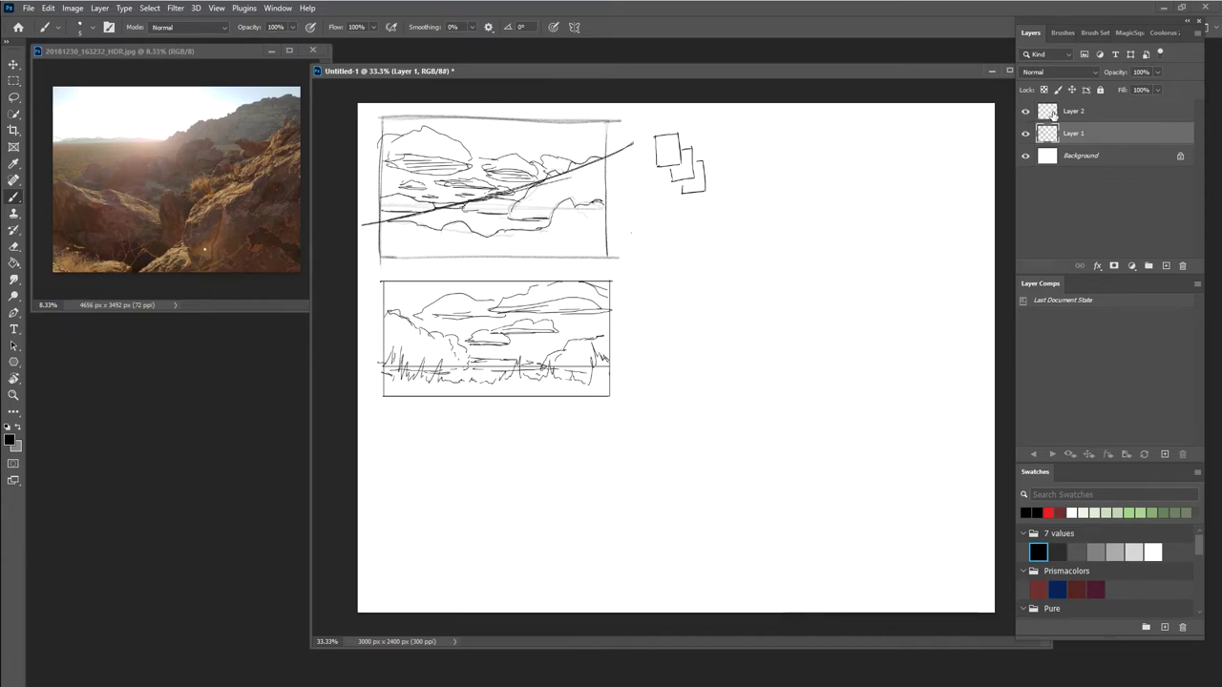
{"action": "left_click", "coordinate": [1064, 114]}
{"action": "key", "text": "e"}
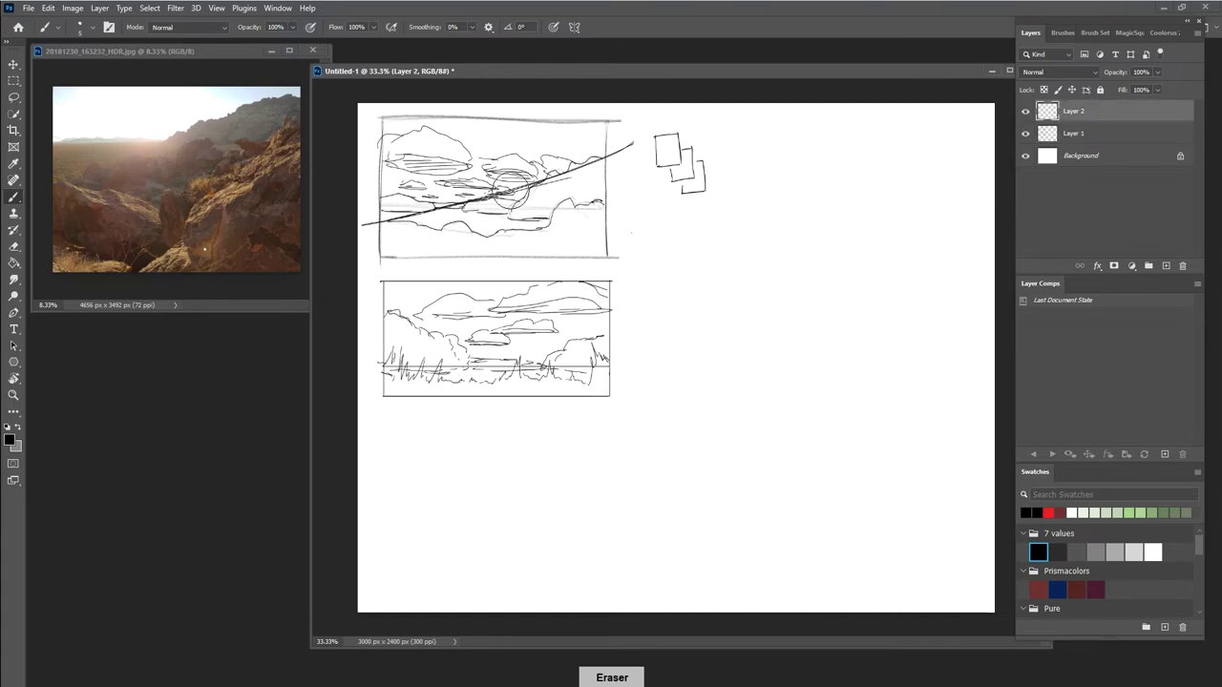
{"action": "left_click_drag", "start_coordinate": [365, 225], "coordinate": [609, 150]}
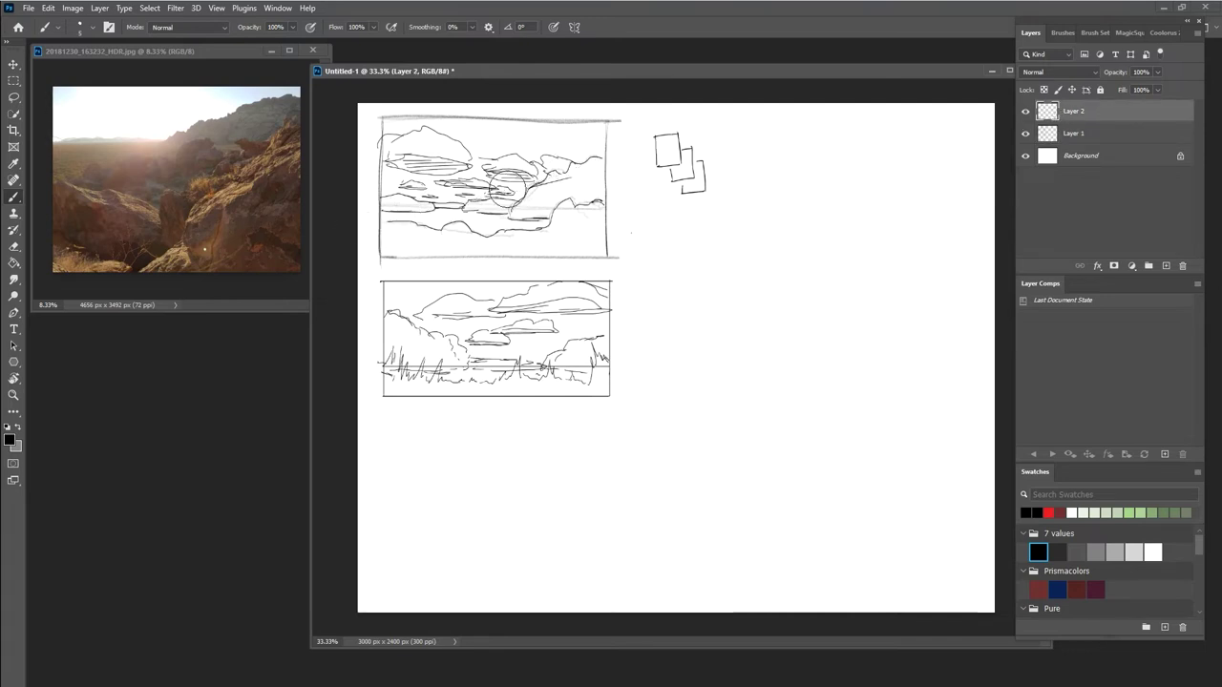
Draw a large rectangular frame with a 15 px brush beside the two thumbnails on Layer 2.
{"action": "key", "text": "p"}
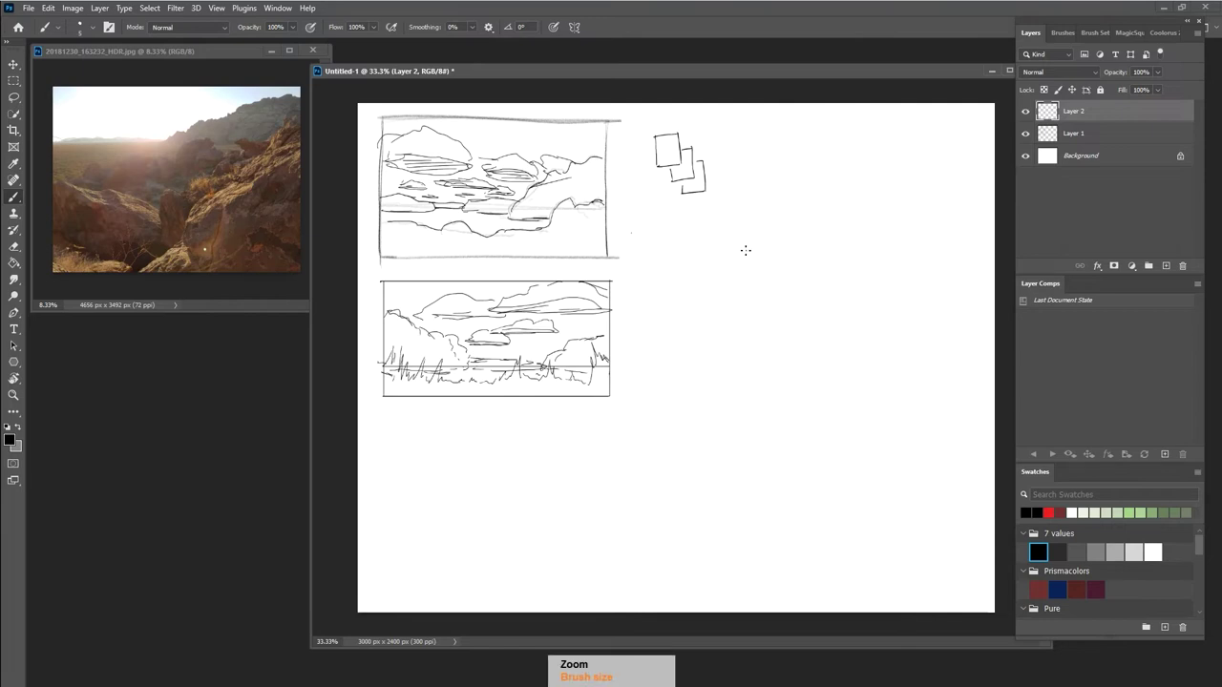
{"action": "key", "text": "bracketright"}
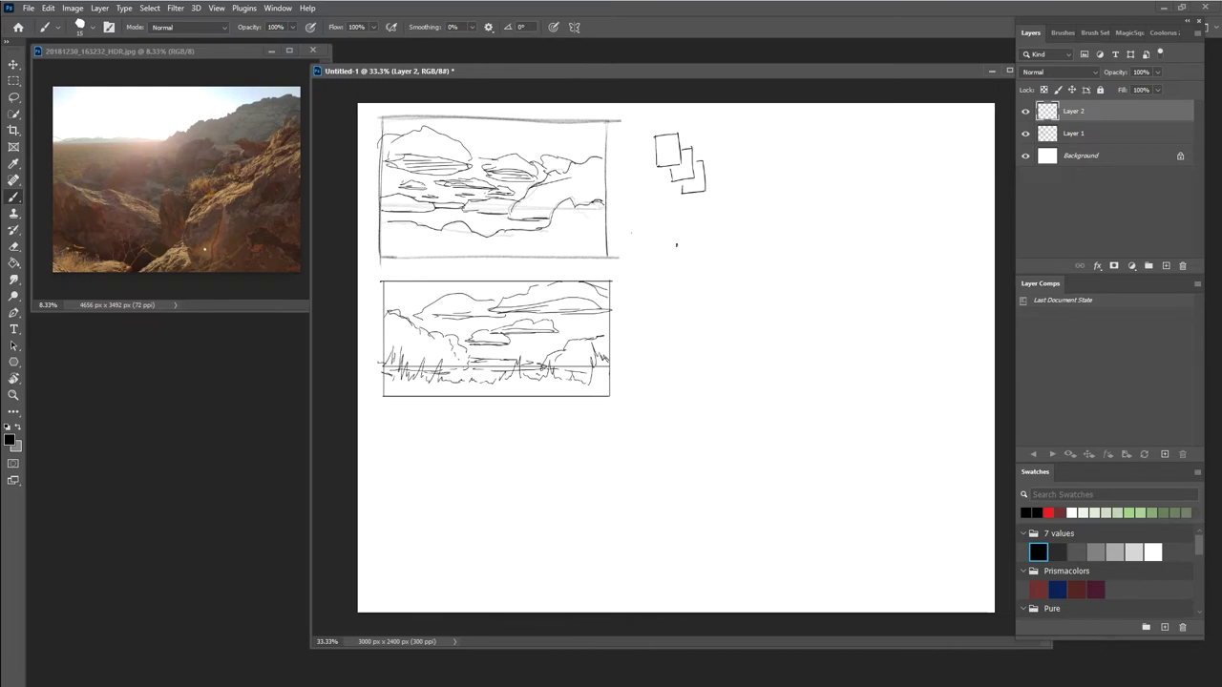
{"action": "left_click_drag", "start_coordinate": [656, 219], "coordinate": [656, 413]}
{"action": "mouse_move", "coordinate": [656, 218]}
{"action": "left_mouse_down"}
{"action": "mouse_move", "coordinate": [963, 214]}
{"action": "mouse_move", "coordinate": [961, 418]}
{"action": "mouse_move", "coordinate": [662, 418]}
{"action": "left_mouse_up"}
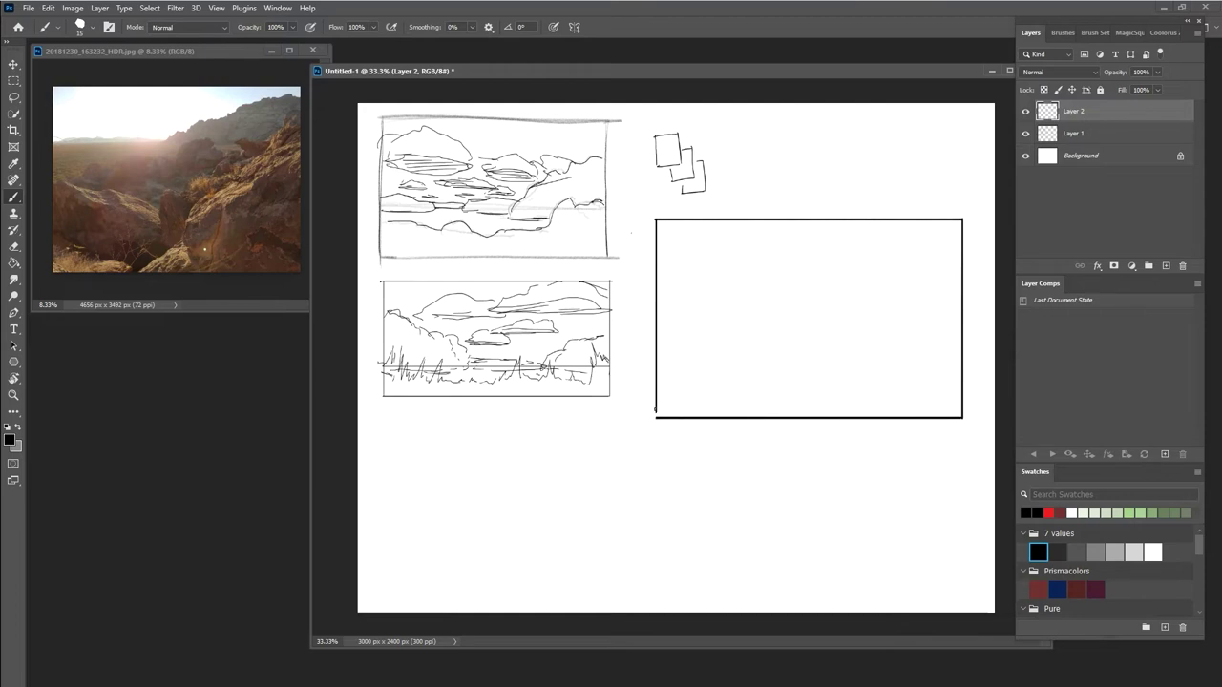
{"action": "key", "text": "shift"}
Make Layer 1 active and choose the Kyle's Drawing Box - Happy HB brush by searching for "kyle".
{"action": "key", "text": "alt+bracketleft"}
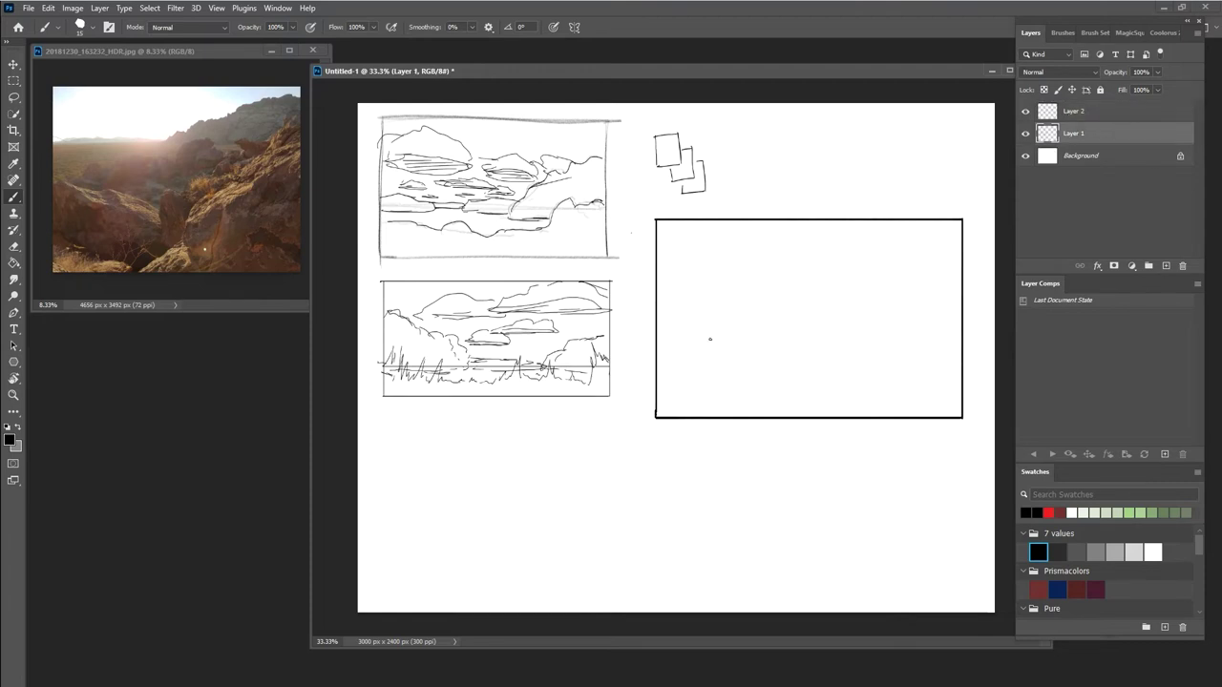
{"action": "left_click", "coordinate": [1059, 32]}
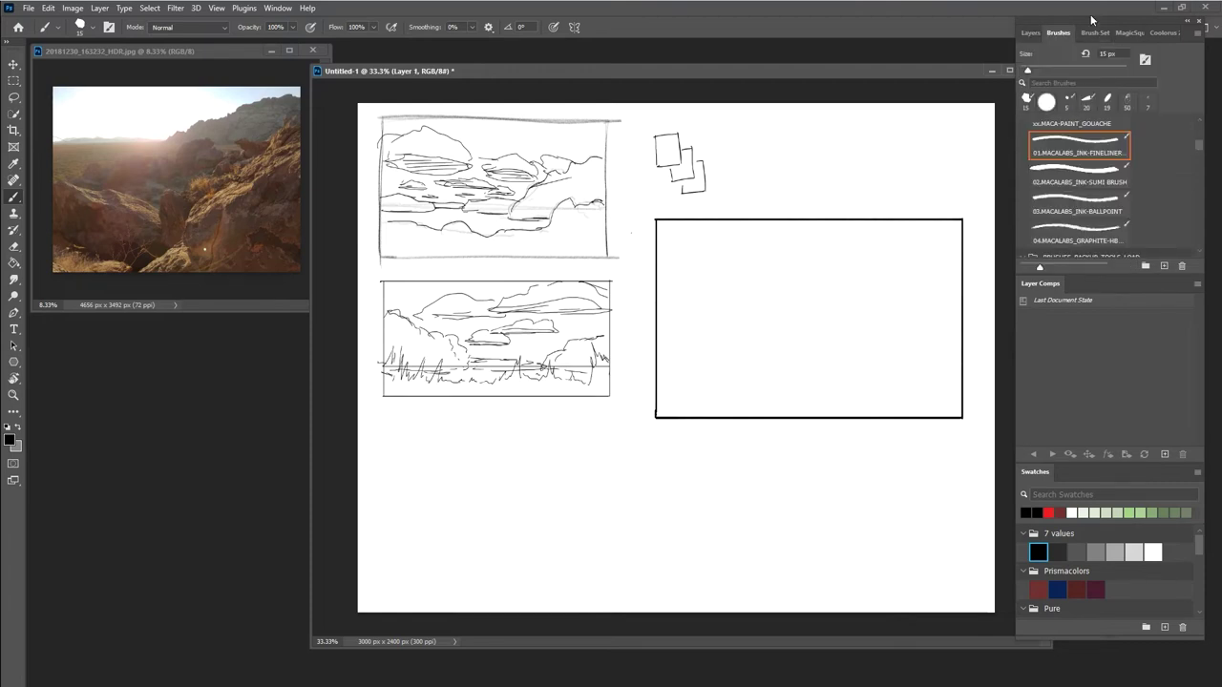
{"action": "left_click", "coordinate": [1095, 80]}
{"action": "type", "text": "kyle"}
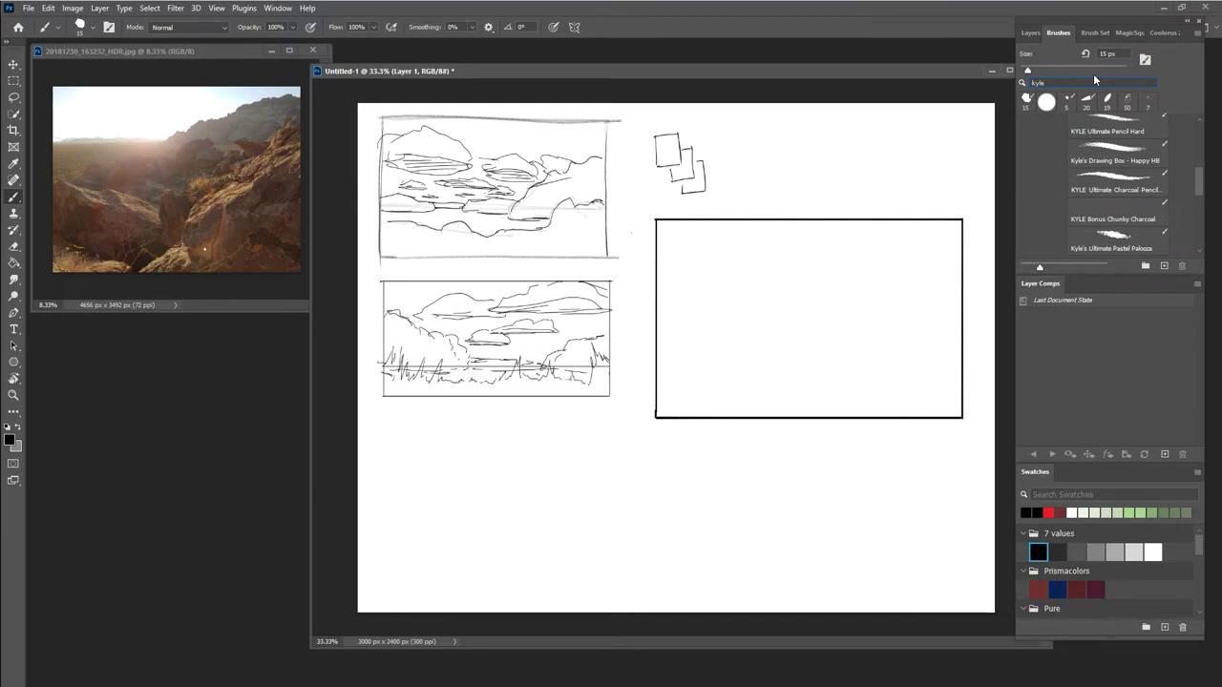
{"action": "left_click", "coordinate": [1114, 157]}
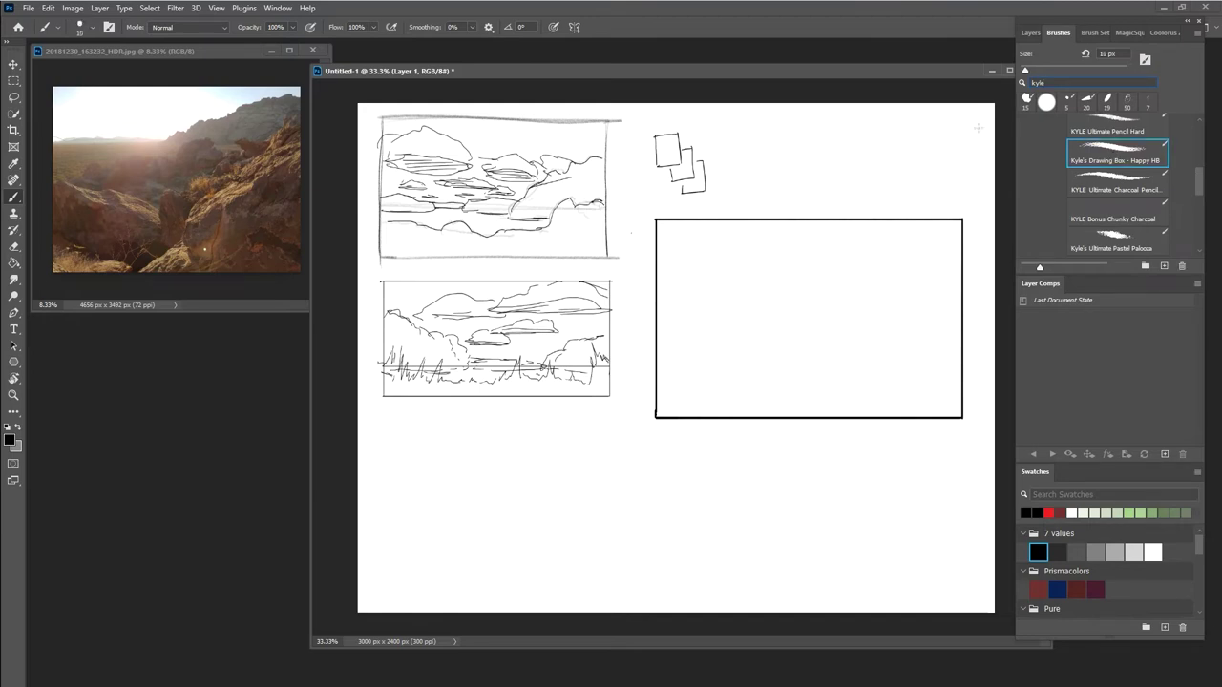
{"action": "left_click", "coordinate": [1033, 33]}
{"action": "left_click_drag", "start_coordinate": [770, 307], "coordinate": [819, 276]}
{"action": "left_click_drag", "start_coordinate": [750, 330], "coordinate": [810, 289]}
{"action": "mouse_move", "coordinate": [799, 332]}
{"action": "left_mouse_down"}
{"action": "mouse_move", "coordinate": [815, 320]}
{"action": "mouse_move", "coordinate": [854, 291]}
{"action": "mouse_move", "coordinate": [823, 310]}
{"action": "mouse_move", "coordinate": [804, 299]}
{"action": "mouse_move", "coordinate": [758, 310]}
{"action": "mouse_move", "coordinate": [854, 295]}
{"action": "left_mouse_up"}
{"action": "key", "text": "e"}
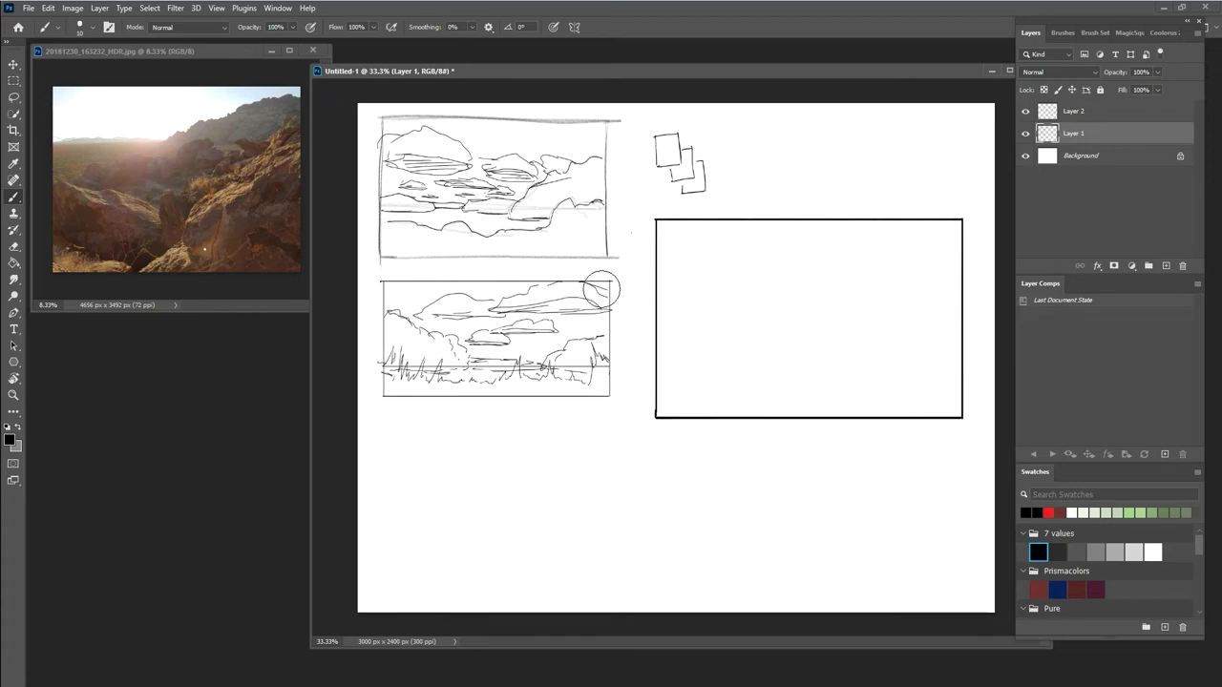
{"action": "key", "text": "b"}
Sketch a faint horizon line across the new frame and the foreground slope descending from its right edge to the lower left.
{"action": "left_click_drag", "start_coordinate": [655, 304], "coordinate": [962, 301]}
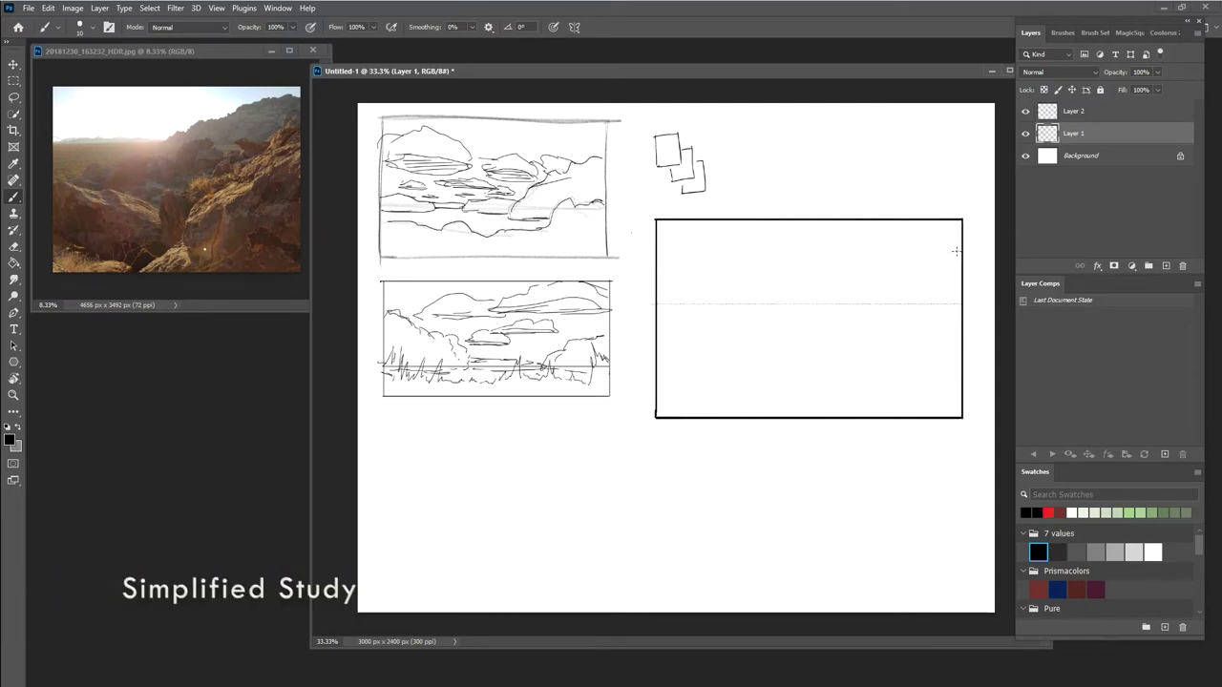
{"action": "left_click_drag", "start_coordinate": [941, 255], "coordinate": [911, 281]}
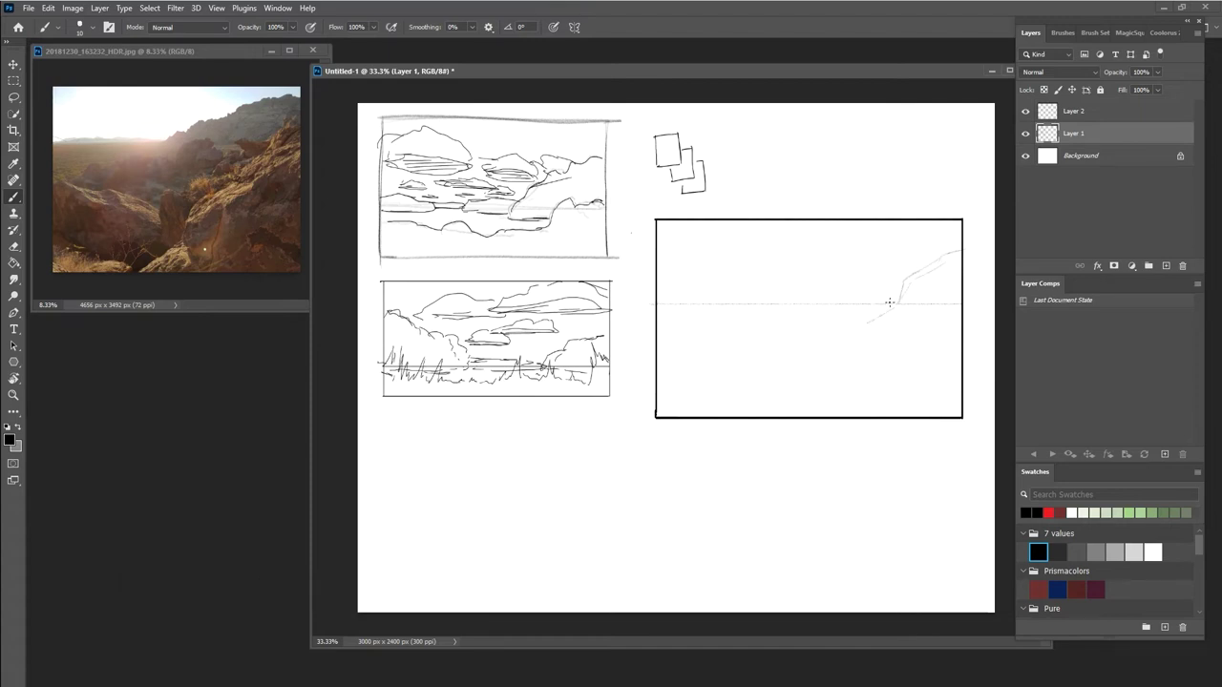
{"action": "mouse_move", "coordinate": [875, 325]}
{"action": "left_mouse_down"}
{"action": "mouse_move", "coordinate": [861, 355]}
{"action": "mouse_move", "coordinate": [761, 413]}
{"action": "left_mouse_up"}
{"action": "mouse_move", "coordinate": [778, 394]}
{"action": "left_mouse_down"}
{"action": "mouse_move", "coordinate": [740, 390]}
{"action": "mouse_move", "coordinate": [702, 415]}
{"action": "left_mouse_up"}
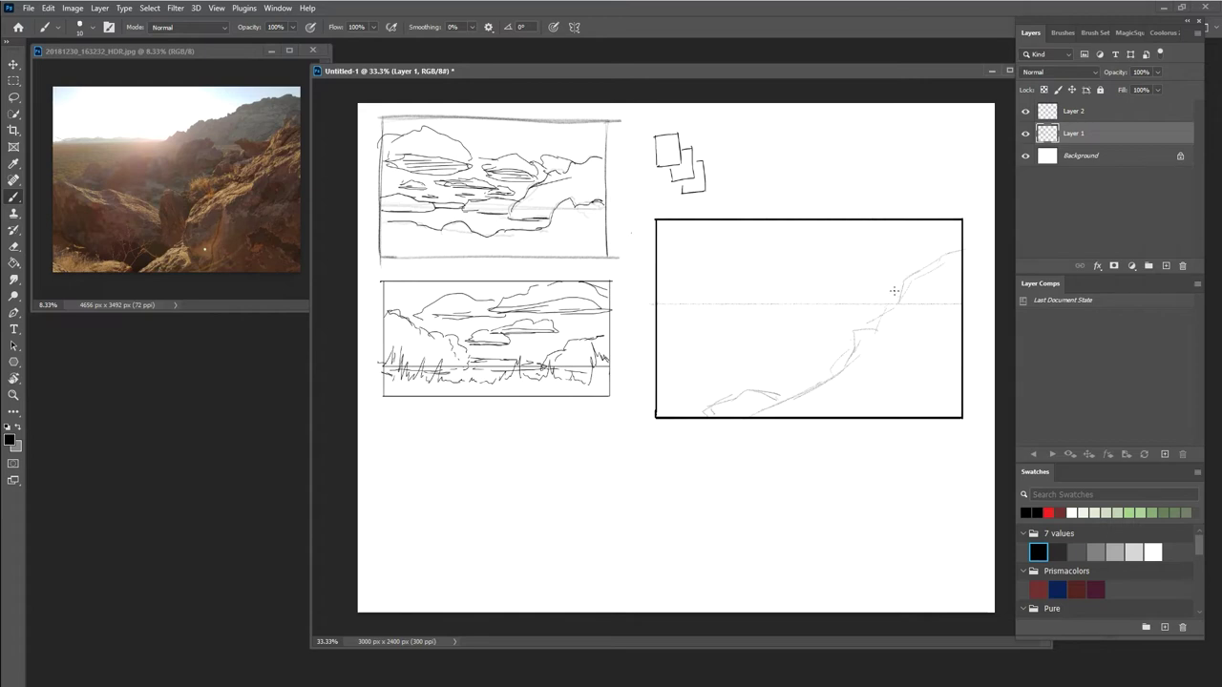
Sketch the jagged foreground rock contours from the right slope through the central crevice to the frame's left edge.
{"action": "left_click_drag", "start_coordinate": [887, 292], "coordinate": [881, 283]}
{"action": "key", "text": "e"}
{"action": "key", "text": "b"}
{"action": "left_click_drag", "start_coordinate": [901, 296], "coordinate": [882, 303]}
{"action": "mouse_move", "coordinate": [836, 336]}
{"action": "left_mouse_down"}
{"action": "mouse_move", "coordinate": [801, 367]}
{"action": "mouse_move", "coordinate": [763, 343]}
{"action": "mouse_move", "coordinate": [742, 356]}
{"action": "mouse_move", "coordinate": [765, 380]}
{"action": "mouse_move", "coordinate": [732, 359]}
{"action": "mouse_move", "coordinate": [751, 350]}
{"action": "mouse_move", "coordinate": [771, 394]}
{"action": "mouse_move", "coordinate": [762, 348]}
{"action": "mouse_move", "coordinate": [680, 332]}
{"action": "left_mouse_up"}
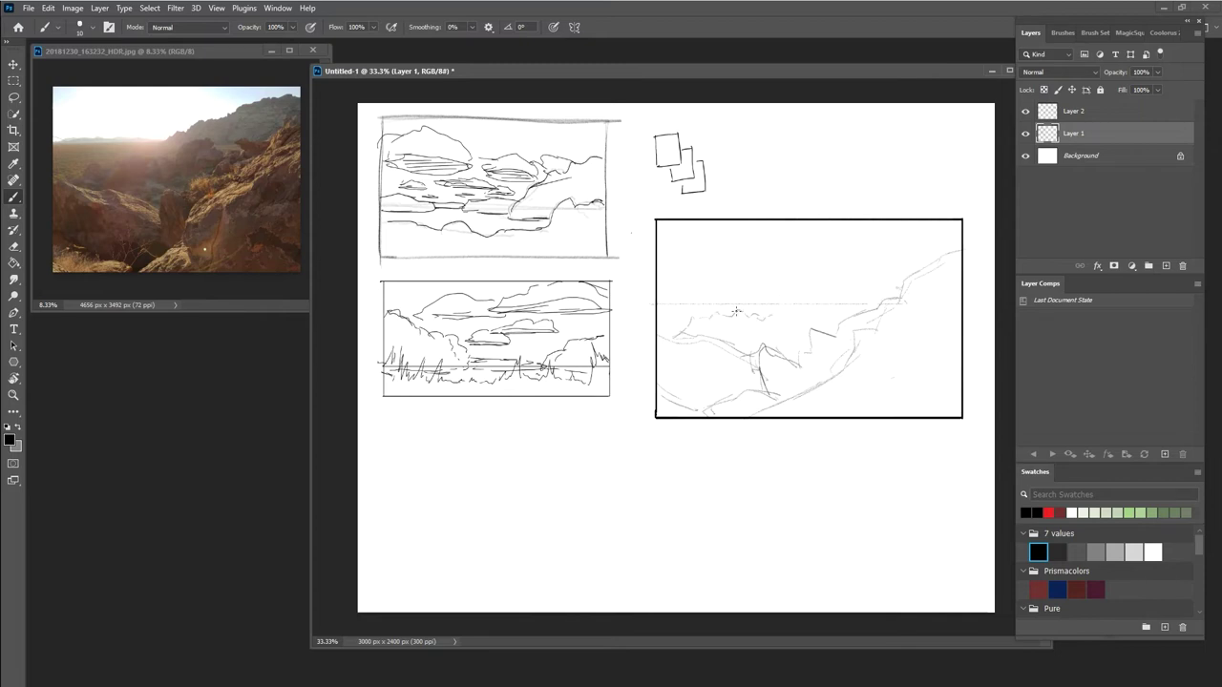
Sketch the middle-ground boulders and shrubs between the foreground rocks and the horizon.
{"action": "key", "text": "e"}
{"action": "key", "text": "b"}
{"action": "mouse_move", "coordinate": [760, 325]}
{"action": "left_mouse_down"}
{"action": "mouse_move", "coordinate": [789, 299]}
{"action": "mouse_move", "coordinate": [807, 317]}
{"action": "mouse_move", "coordinate": [789, 320]}
{"action": "mouse_move", "coordinate": [795, 328]}
{"action": "left_mouse_up"}
{"action": "mouse_move", "coordinate": [835, 314]}
{"action": "left_mouse_down"}
{"action": "mouse_move", "coordinate": [817, 298]}
{"action": "mouse_move", "coordinate": [851, 305]}
{"action": "left_mouse_up"}
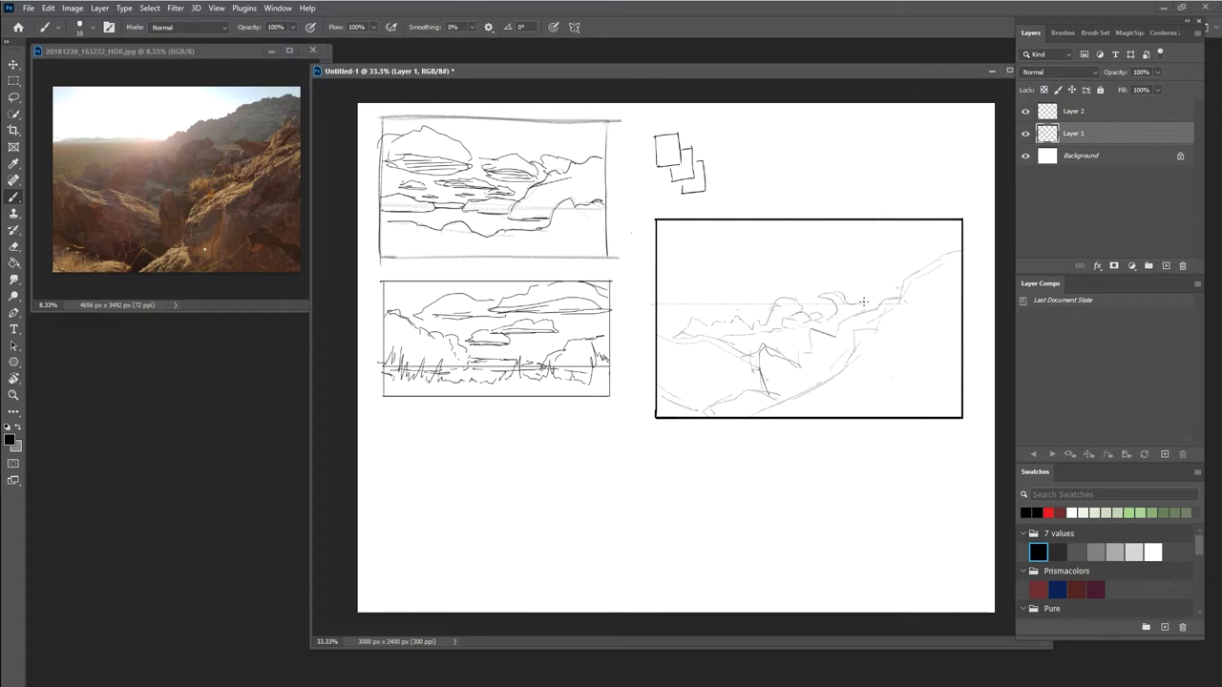
{"action": "left_click_drag", "start_coordinate": [875, 303], "coordinate": [844, 304]}
{"action": "left_click_drag", "start_coordinate": [833, 311], "coordinate": [826, 323]}
Darken the foreground rock contours and add the background mountain ridge and distant plain.
{"action": "left_click_drag", "start_coordinate": [659, 341], "coordinate": [744, 353]}
{"action": "mouse_move", "coordinate": [879, 304]}
{"action": "left_mouse_down"}
{"action": "mouse_move", "coordinate": [837, 334]}
{"action": "mouse_move", "coordinate": [811, 331]}
{"action": "mouse_move", "coordinate": [796, 365]}
{"action": "mouse_move", "coordinate": [766, 356]}
{"action": "mouse_move", "coordinate": [756, 373]}
{"action": "mouse_move", "coordinate": [754, 351]}
{"action": "mouse_move", "coordinate": [756, 367]}
{"action": "mouse_move", "coordinate": [701, 324]}
{"action": "mouse_move", "coordinate": [675, 341]}
{"action": "left_mouse_up"}
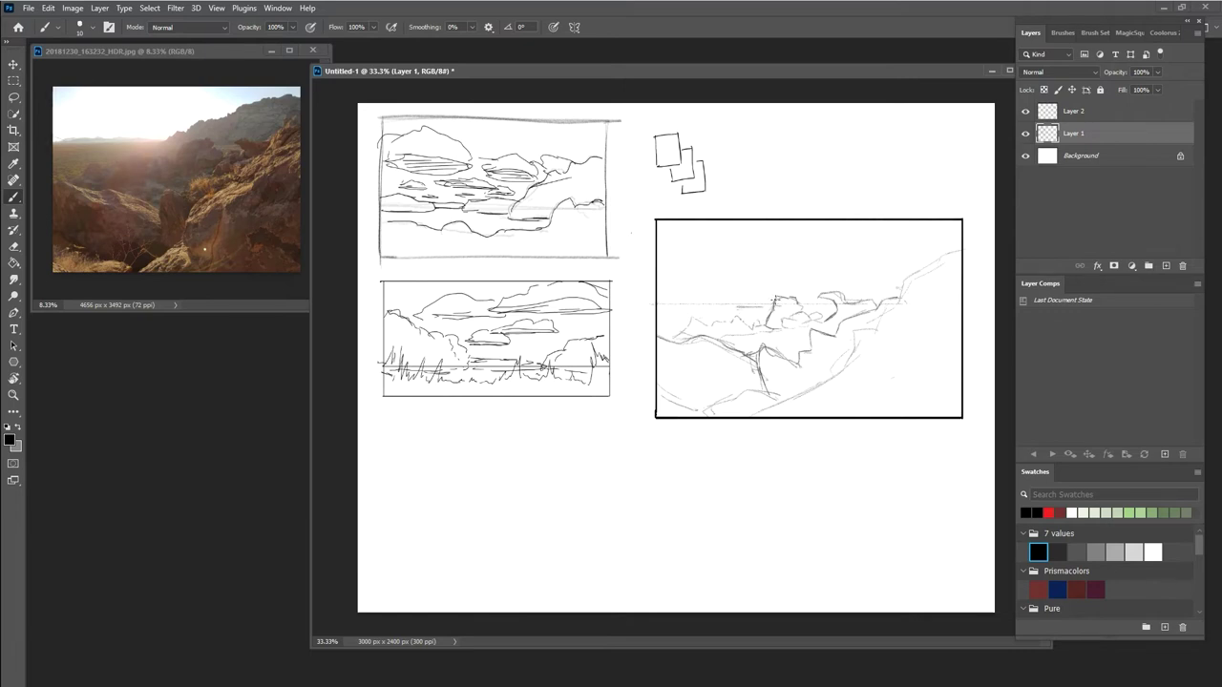
{"action": "left_click_drag", "start_coordinate": [834, 307], "coordinate": [821, 309]}
{"action": "mouse_move", "coordinate": [882, 254]}
{"action": "left_mouse_down"}
{"action": "mouse_move", "coordinate": [956, 236]}
{"action": "mouse_move", "coordinate": [926, 232]}
{"action": "mouse_move", "coordinate": [858, 264]}
{"action": "left_mouse_up"}
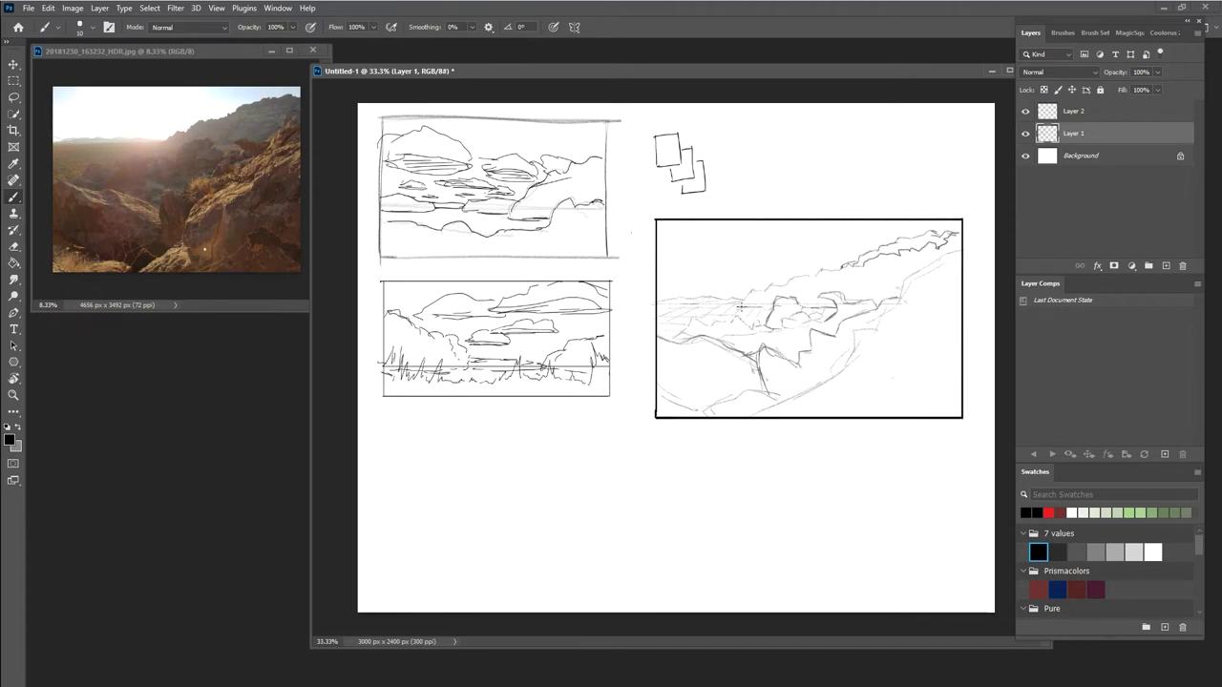
{"action": "left_click_drag", "start_coordinate": [898, 304], "coordinate": [962, 251]}
Handwrite FG, MG and BG below the second thumbnail, followed by a plus sign and LT, MD and DK.
{"action": "mouse_move", "coordinate": [519, 429]}
{"action": "left_mouse_down"}
{"action": "mouse_move", "coordinate": [498, 472]}
{"action": "mouse_move", "coordinate": [534, 466]}
{"action": "mouse_move", "coordinate": [497, 494]}
{"action": "mouse_move", "coordinate": [533, 503]}
{"action": "left_mouse_up"}
{"action": "left_click", "coordinate": [528, 469]}
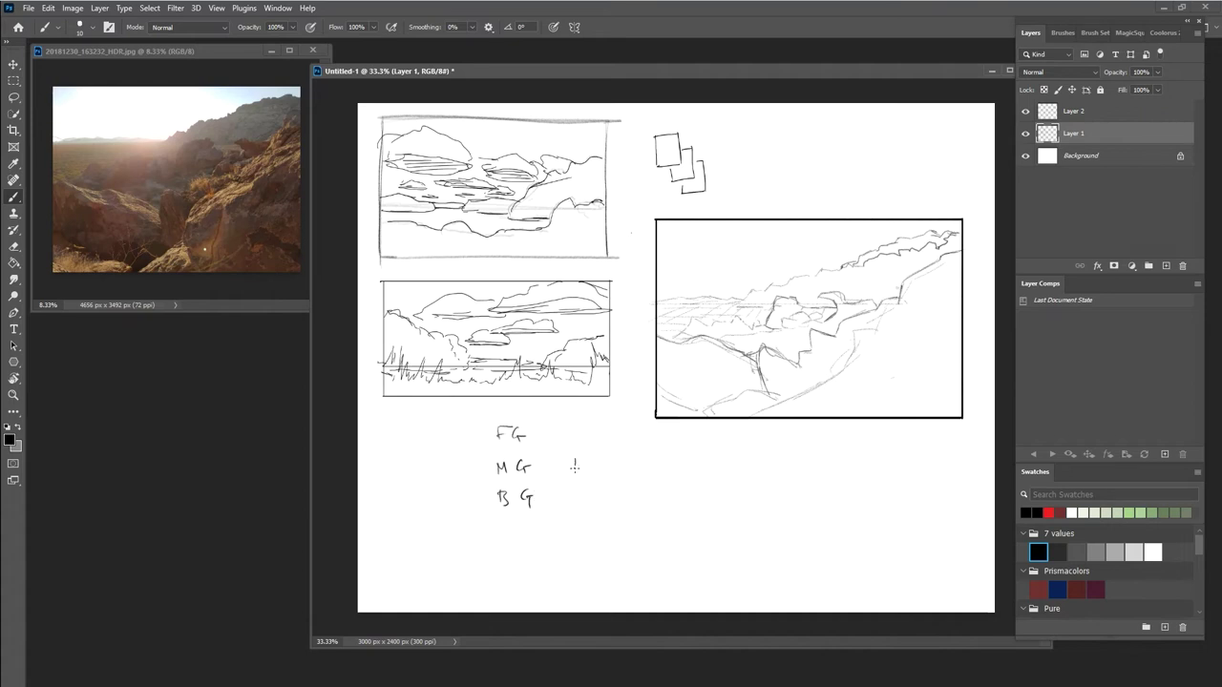
{"action": "left_click_drag", "start_coordinate": [606, 435], "coordinate": [626, 471]}
{"action": "left_click_drag", "start_coordinate": [629, 459], "coordinate": [612, 496]}
{"action": "left_click_drag", "start_coordinate": [614, 484], "coordinate": [615, 497]}
{"action": "left_click_drag", "start_coordinate": [628, 484], "coordinate": [642, 497]}
Paint dark, mid and light grey value dabs beside DK, MD and LT with a 50 px brush.
{"action": "left_click", "coordinate": [1058, 552]}
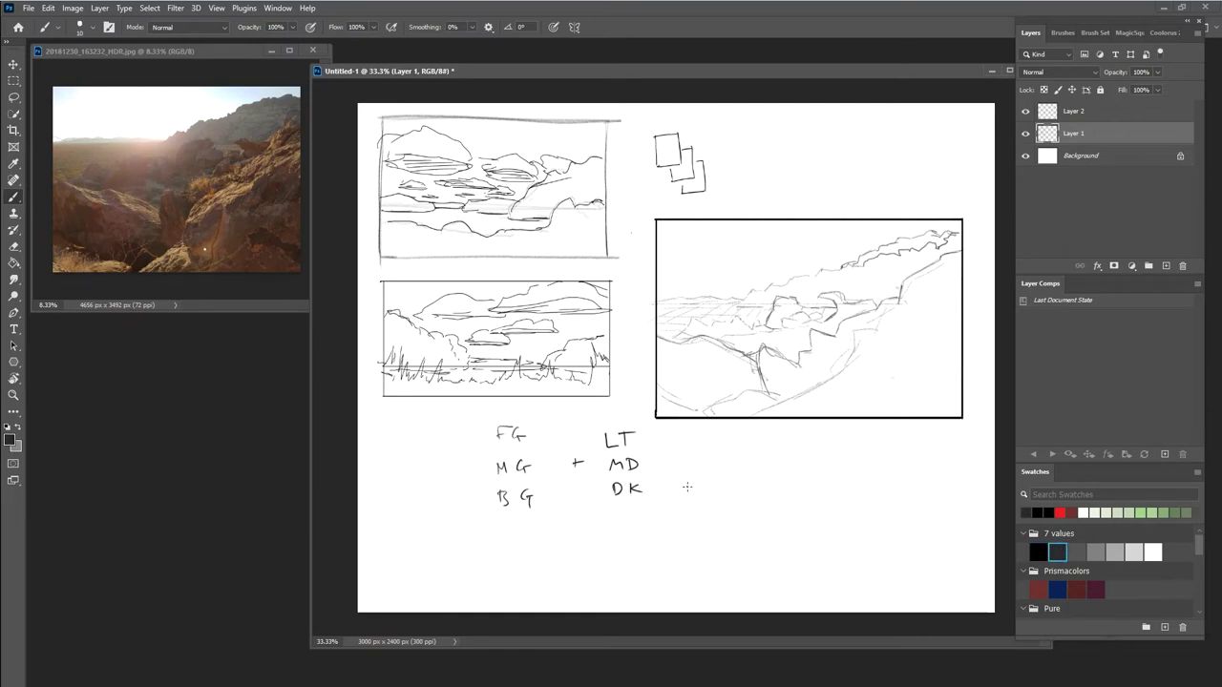
{"action": "key", "text": "bracketright"}
{"action": "key", "text": "bracketright"}
{"action": "key", "text": "bracketright"}
{"action": "key", "text": "bracketright"}
{"action": "left_click_drag", "start_coordinate": [676, 485], "coordinate": [688, 488]}
{"action": "left_click", "coordinate": [1097, 550]}
{"action": "left_click", "coordinate": [681, 460]}
{"action": "left_click_drag", "start_coordinate": [681, 460], "coordinate": [683, 461]}
{"action": "left_click", "coordinate": [1135, 550]}
{"action": "left_click_drag", "start_coordinate": [682, 429], "coordinate": [674, 441]}
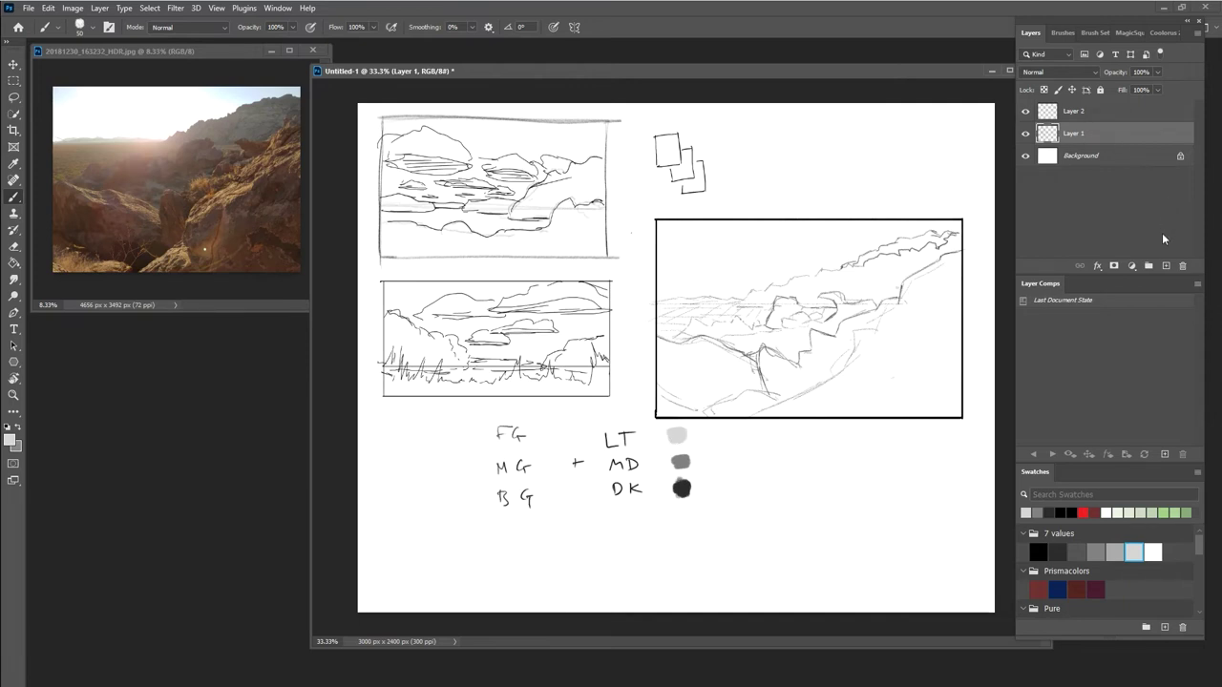
Add a new layer above Background and fill the foreground rocks in the large frame with dark grey.
{"action": "left_click", "coordinate": [1083, 158]}
{"action": "key", "text": "ctrl+shift+alt+n"}
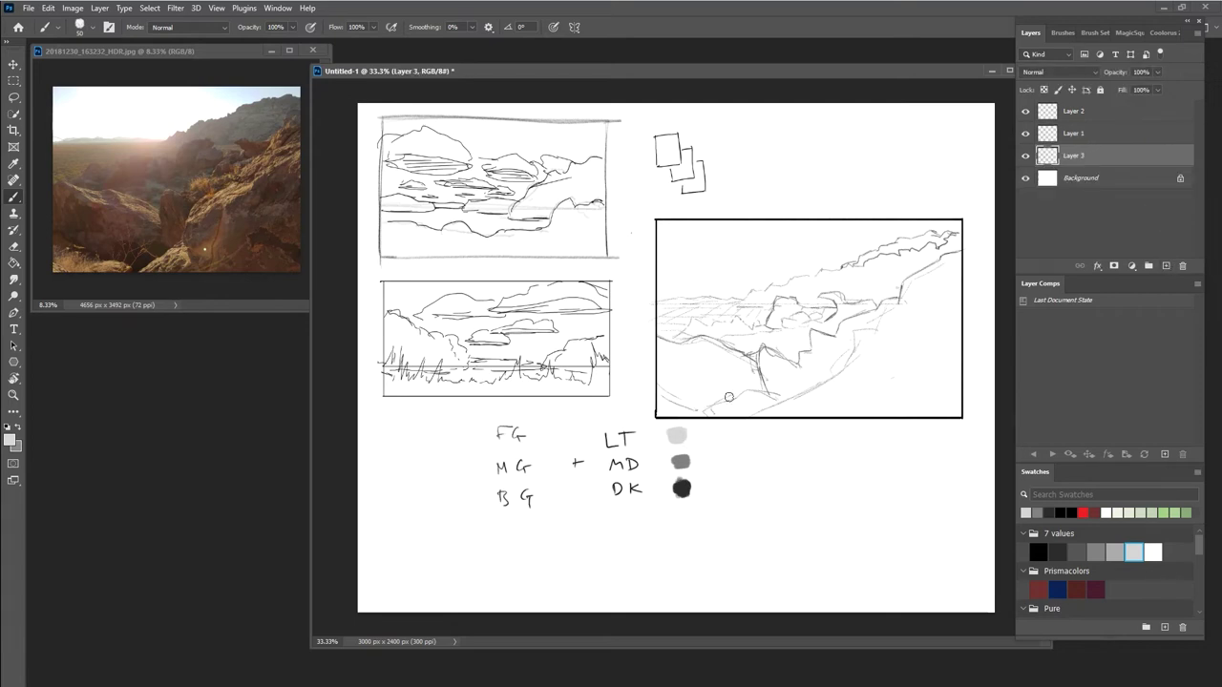
{"action": "left_click", "coordinate": [1058, 552]}
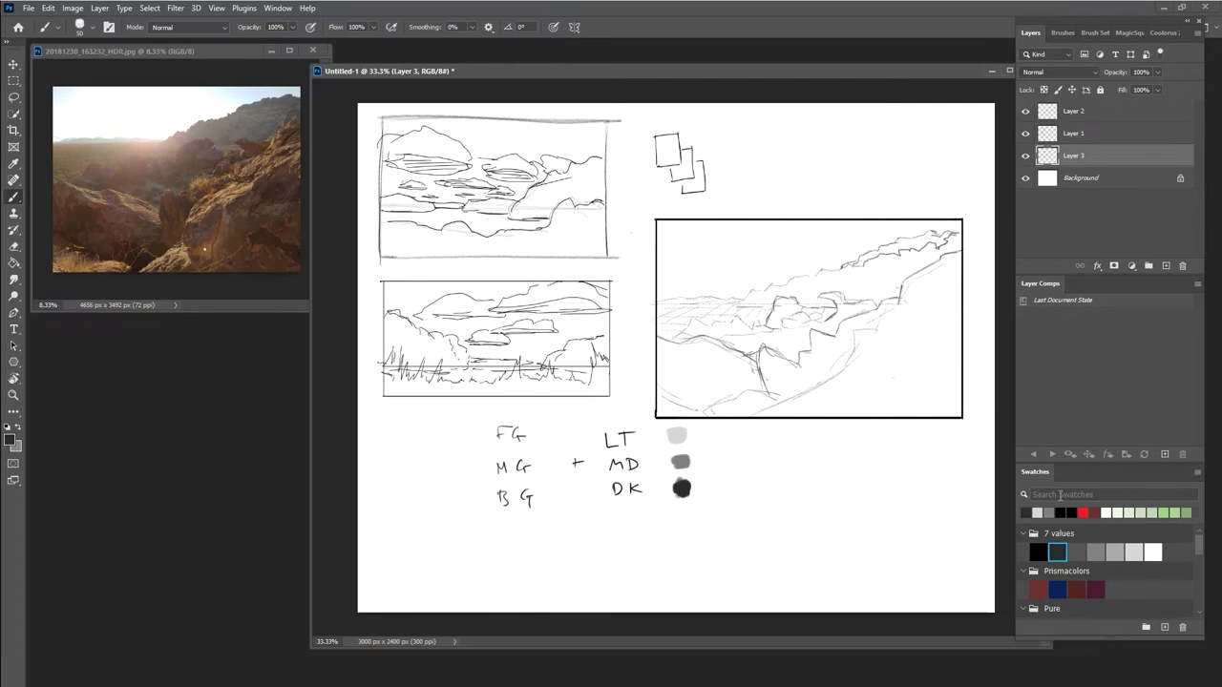
{"action": "mouse_move", "coordinate": [949, 264]}
{"action": "left_mouse_down"}
{"action": "mouse_move", "coordinate": [912, 279]}
{"action": "mouse_move", "coordinate": [903, 292]}
{"action": "mouse_move", "coordinate": [943, 269]}
{"action": "mouse_move", "coordinate": [907, 304]}
{"action": "mouse_move", "coordinate": [949, 280]}
{"action": "mouse_move", "coordinate": [882, 276]}
{"action": "mouse_move", "coordinate": [881, 311]}
{"action": "mouse_move", "coordinate": [837, 336]}
{"action": "mouse_move", "coordinate": [852, 326]}
{"action": "mouse_move", "coordinate": [848, 342]}
{"action": "mouse_move", "coordinate": [929, 270]}
{"action": "mouse_move", "coordinate": [908, 306]}
{"action": "mouse_move", "coordinate": [938, 277]}
{"action": "mouse_move", "coordinate": [918, 346]}
{"action": "left_mouse_up"}
{"action": "mouse_move", "coordinate": [833, 341]}
{"action": "left_mouse_down"}
{"action": "mouse_move", "coordinate": [817, 334]}
{"action": "mouse_move", "coordinate": [812, 349]}
{"action": "mouse_move", "coordinate": [827, 338]}
{"action": "mouse_move", "coordinate": [800, 359]}
{"action": "mouse_move", "coordinate": [801, 372]}
{"action": "mouse_move", "coordinate": [821, 345]}
{"action": "mouse_move", "coordinate": [841, 355]}
{"action": "mouse_move", "coordinate": [812, 391]}
{"action": "mouse_move", "coordinate": [757, 355]}
{"action": "mouse_move", "coordinate": [766, 350]}
{"action": "mouse_move", "coordinate": [800, 374]}
{"action": "mouse_move", "coordinate": [785, 363]}
{"action": "mouse_move", "coordinate": [766, 380]}
{"action": "mouse_move", "coordinate": [761, 357]}
{"action": "mouse_move", "coordinate": [658, 339]}
{"action": "mouse_move", "coordinate": [756, 359]}
{"action": "mouse_move", "coordinate": [670, 364]}
{"action": "mouse_move", "coordinate": [657, 349]}
{"action": "mouse_move", "coordinate": [720, 363]}
{"action": "mouse_move", "coordinate": [668, 382]}
{"action": "mouse_move", "coordinate": [730, 401]}
{"action": "mouse_move", "coordinate": [669, 415]}
{"action": "mouse_move", "coordinate": [708, 417]}
{"action": "mouse_move", "coordinate": [669, 403]}
{"action": "mouse_move", "coordinate": [743, 383]}
{"action": "mouse_move", "coordinate": [758, 363]}
{"action": "mouse_move", "coordinate": [717, 351]}
{"action": "mouse_move", "coordinate": [884, 391]}
{"action": "left_mouse_up"}
{"action": "key", "text": "bracketright"}
{"action": "key", "text": "bracketright"}
{"action": "key", "text": "bracketright"}
{"action": "key", "text": "bracketright"}
{"action": "key", "text": "bracketright"}
{"action": "key", "text": "bracketright"}
{"action": "key", "text": "bracketright"}
{"action": "mouse_move", "coordinate": [706, 405]}
{"action": "left_mouse_down"}
{"action": "mouse_move", "coordinate": [955, 415]}
{"action": "mouse_move", "coordinate": [706, 422]}
{"action": "mouse_move", "coordinate": [659, 377]}
{"action": "mouse_move", "coordinate": [659, 405]}
{"action": "left_mouse_up"}
{"action": "mouse_move", "coordinate": [820, 339]}
{"action": "left_mouse_down"}
{"action": "mouse_move", "coordinate": [810, 358]}
{"action": "mouse_move", "coordinate": [878, 319]}
{"action": "mouse_move", "coordinate": [931, 391]}
{"action": "mouse_move", "coordinate": [947, 324]}
{"action": "mouse_move", "coordinate": [955, 377]}
{"action": "mouse_move", "coordinate": [955, 257]}
{"action": "mouse_move", "coordinate": [937, 361]}
{"action": "mouse_move", "coordinate": [922, 324]}
{"action": "mouse_move", "coordinate": [960, 401]}
{"action": "mouse_move", "coordinate": [930, 370]}
{"action": "mouse_move", "coordinate": [669, 391]}
{"action": "mouse_move", "coordinate": [780, 374]}
{"action": "mouse_move", "coordinate": [881, 332]}
{"action": "left_mouse_up"}
Handwrite SILHOUETTE below the value notes with a 15 px brush.
{"action": "key", "text": "bracketleft"}
{"action": "key", "text": "bracketleft"}
{"action": "key", "text": "bracketleft"}
{"action": "key", "text": "bracketleft"}
{"action": "mouse_move", "coordinate": [526, 536]}
{"action": "left_mouse_down"}
{"action": "mouse_move", "coordinate": [515, 550]}
{"action": "mouse_move", "coordinate": [537, 550]}
{"action": "left_mouse_up"}
{"action": "left_click", "coordinate": [544, 550]}
{"action": "mouse_move", "coordinate": [545, 534]}
{"action": "left_mouse_down"}
{"action": "mouse_move", "coordinate": [544, 545]}
{"action": "mouse_move", "coordinate": [573, 549]}
{"action": "left_mouse_up"}
{"action": "left_click_drag", "start_coordinate": [585, 537], "coordinate": [596, 546]}
{"action": "left_click", "coordinate": [605, 542]}
{"action": "left_click_drag", "start_coordinate": [603, 537], "coordinate": [621, 530]}
{"action": "mouse_move", "coordinate": [615, 531]}
{"action": "left_mouse_down"}
{"action": "mouse_move", "coordinate": [615, 544]}
{"action": "mouse_move", "coordinate": [642, 544]}
{"action": "mouse_move", "coordinate": [638, 526]}
{"action": "left_mouse_up"}
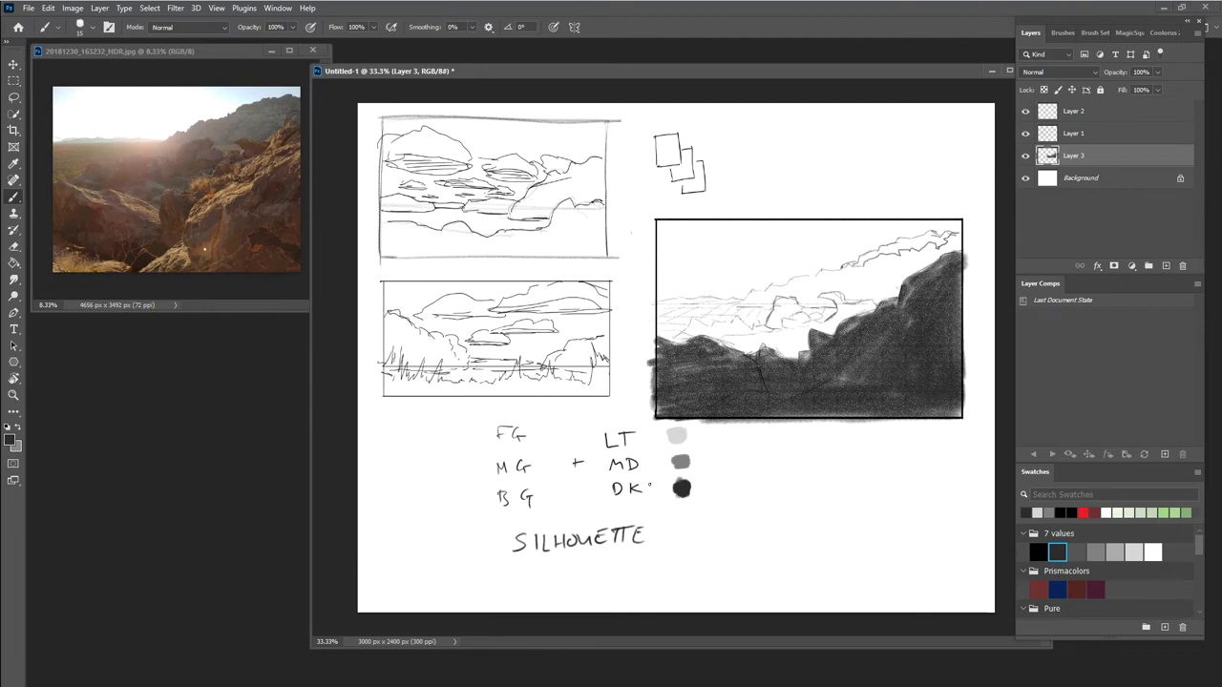
Add a new layer above Background and start painting the left middle-ground shrubs mid grey with a 70 px brush.
{"action": "left_click", "coordinate": [1095, 552]}
{"action": "key", "text": "bracketleft"}
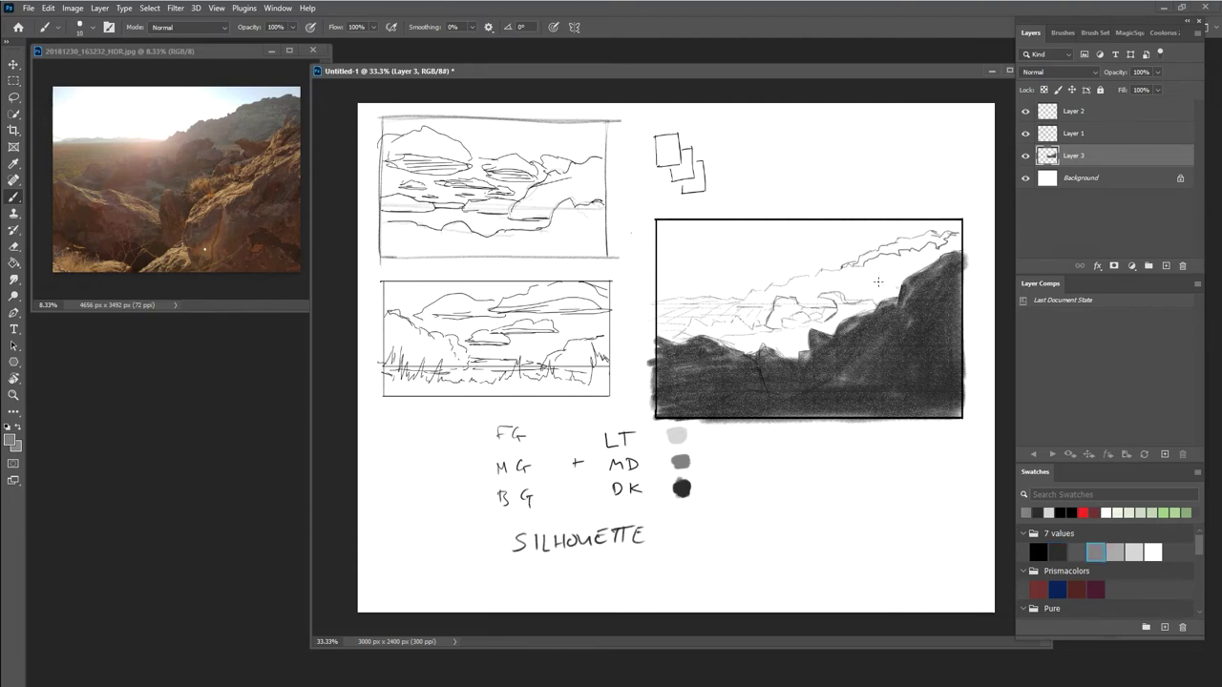
{"action": "left_click", "coordinate": [1095, 178]}
{"action": "key", "text": "ctrl+shift+alt+n"}
{"action": "key", "text": "bracketright"}
{"action": "key", "text": "bracketright"}
{"action": "key", "text": "bracketright"}
{"action": "key", "text": "bracketright"}
{"action": "key", "text": "bracketright"}
{"action": "key", "text": "bracketright"}
{"action": "key", "text": "bracketright"}
{"action": "key", "text": "bracketright"}
{"action": "key", "text": "bracketright"}
{"action": "key", "text": "bracketright"}
{"action": "mouse_move", "coordinate": [694, 325]}
{"action": "left_mouse_down"}
{"action": "mouse_move", "coordinate": [703, 336]}
{"action": "mouse_move", "coordinate": [729, 328]}
{"action": "left_mouse_up"}
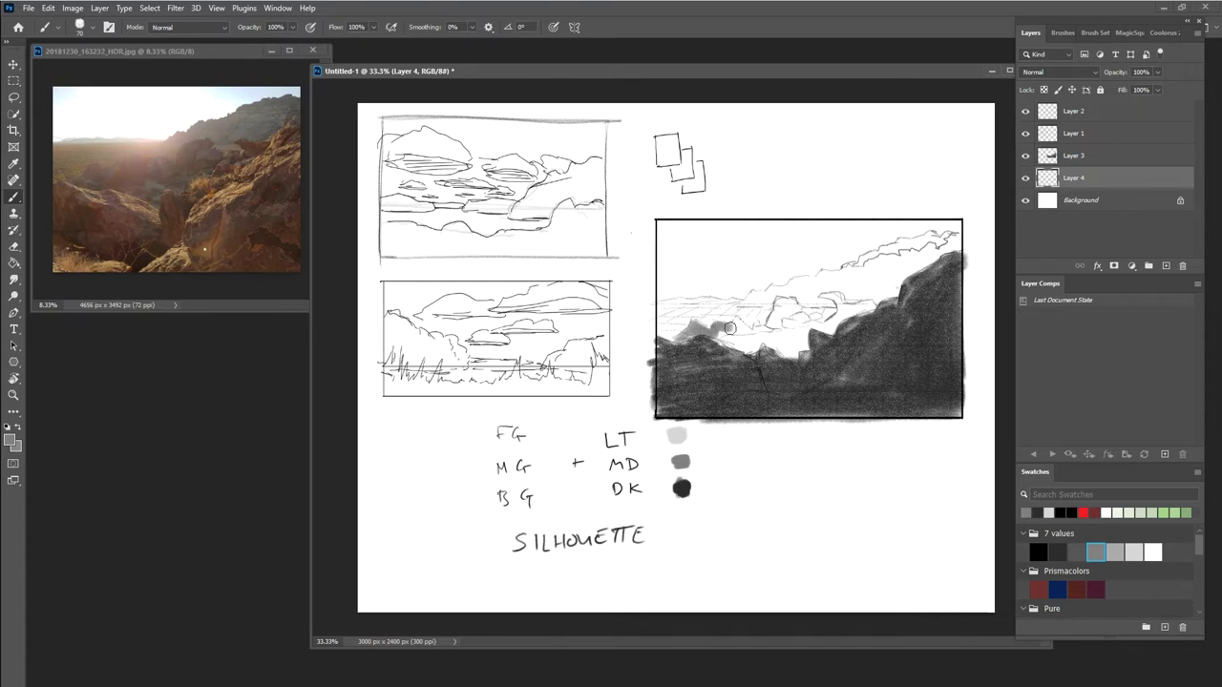
Fill the rest of the middle-ground shrubs and boulders with mid grey, using a smaller brush for the edges.
{"action": "key", "text": "bracketleft"}
{"action": "key", "text": "bracketleft"}
{"action": "key", "text": "bracketleft"}
{"action": "mouse_move", "coordinate": [741, 324]}
{"action": "left_mouse_down"}
{"action": "mouse_move", "coordinate": [750, 351]}
{"action": "mouse_move", "coordinate": [751, 327]}
{"action": "mouse_move", "coordinate": [761, 335]}
{"action": "mouse_move", "coordinate": [799, 298]}
{"action": "mouse_move", "coordinate": [772, 322]}
{"action": "mouse_move", "coordinate": [779, 300]}
{"action": "mouse_move", "coordinate": [819, 303]}
{"action": "mouse_move", "coordinate": [800, 308]}
{"action": "mouse_move", "coordinate": [831, 315]}
{"action": "mouse_move", "coordinate": [799, 310]}
{"action": "mouse_move", "coordinate": [828, 324]}
{"action": "mouse_move", "coordinate": [811, 322]}
{"action": "mouse_move", "coordinate": [840, 308]}
{"action": "mouse_move", "coordinate": [825, 296]}
{"action": "mouse_move", "coordinate": [871, 303]}
{"action": "mouse_move", "coordinate": [818, 328]}
{"action": "mouse_move", "coordinate": [780, 307]}
{"action": "mouse_move", "coordinate": [767, 340]}
{"action": "mouse_move", "coordinate": [778, 319]}
{"action": "mouse_move", "coordinate": [796, 344]}
{"action": "mouse_move", "coordinate": [810, 321]}
{"action": "mouse_move", "coordinate": [803, 355]}
{"action": "mouse_move", "coordinate": [799, 333]}
{"action": "mouse_move", "coordinate": [749, 339]}
{"action": "mouse_move", "coordinate": [791, 314]}
{"action": "mouse_move", "coordinate": [772, 327]}
{"action": "mouse_move", "coordinate": [804, 331]}
{"action": "mouse_move", "coordinate": [761, 354]}
{"action": "left_mouse_up"}
{"action": "key", "text": "bracketright"}
{"action": "key", "text": "bracketright"}
{"action": "key", "text": "bracketright"}
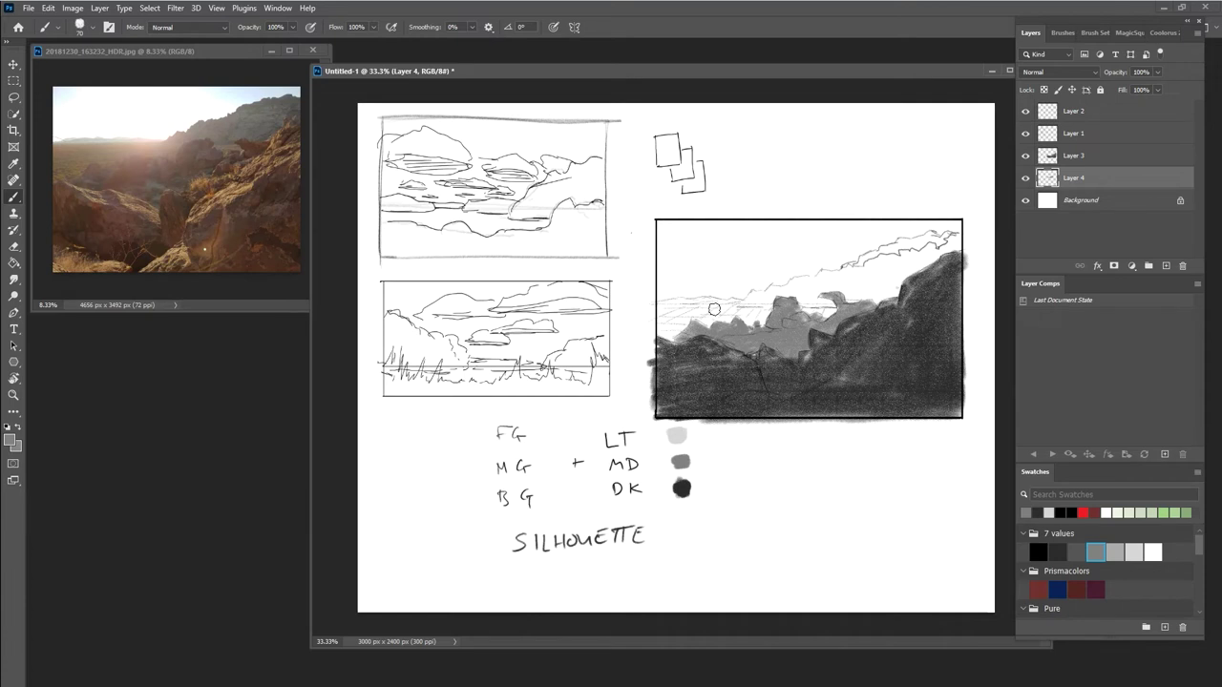
Add another layer above Background and paint the distant plain and background mountain light grey.
{"action": "left_click", "coordinate": [1134, 552]}
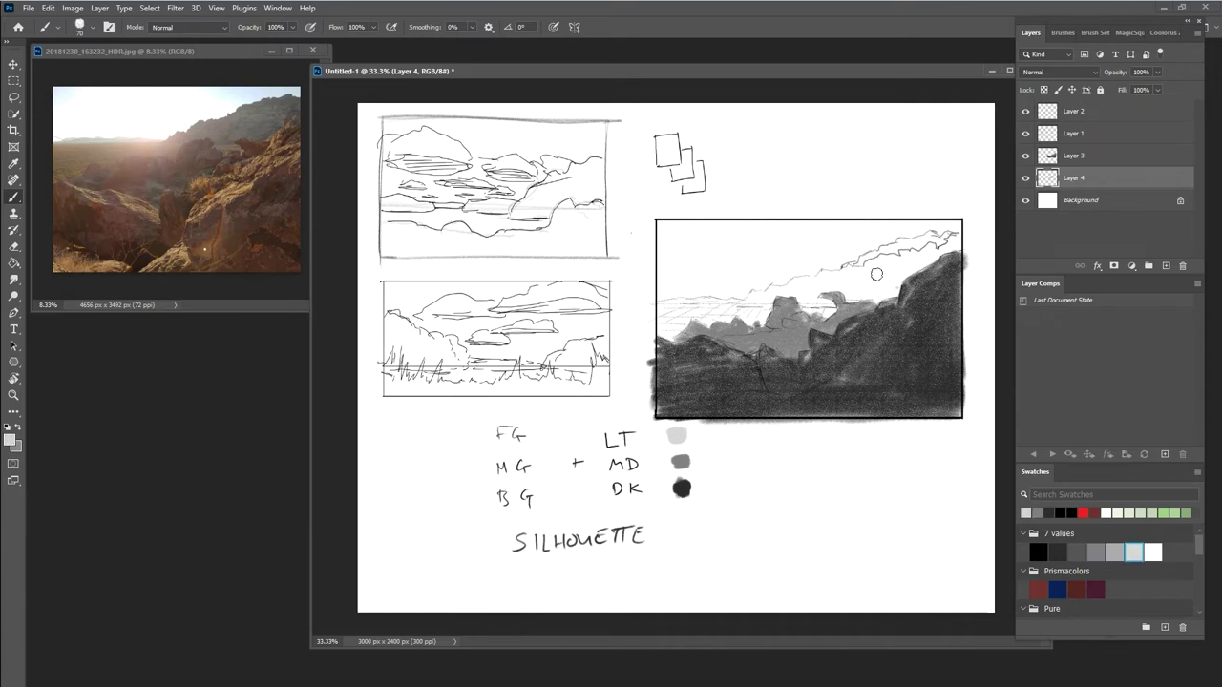
{"action": "left_click", "coordinate": [1165, 266], "text": "ctrl"}
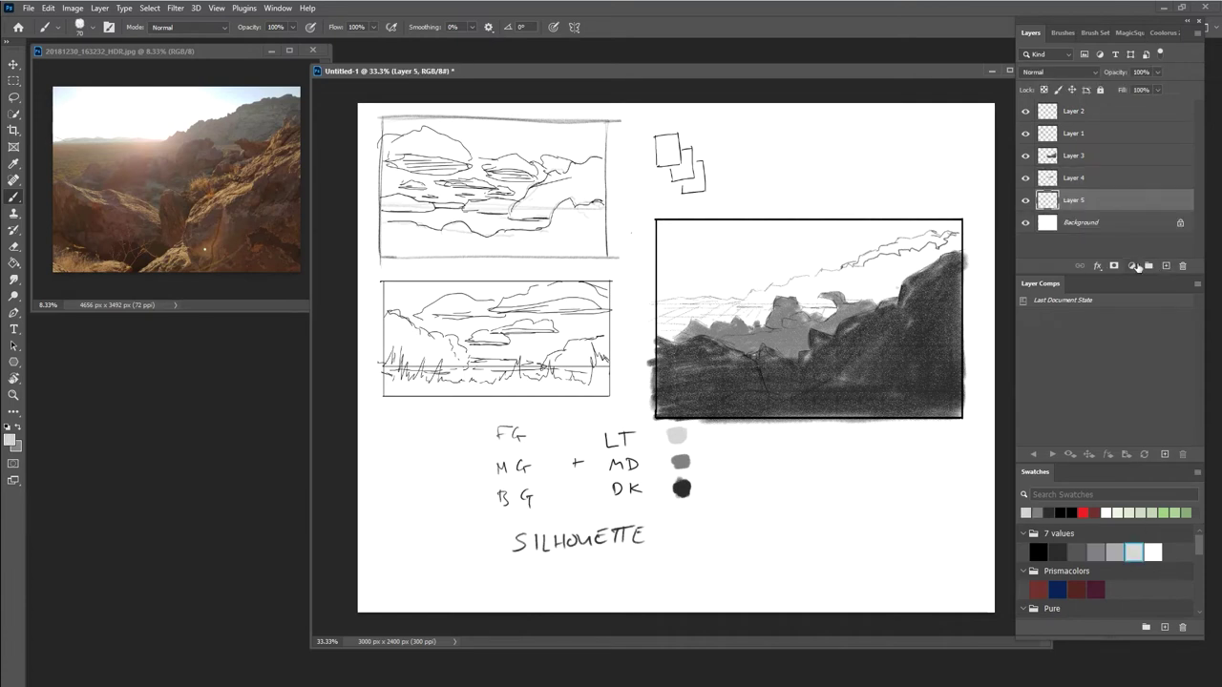
{"action": "mouse_move", "coordinate": [658, 305]}
{"action": "left_mouse_down"}
{"action": "mouse_move", "coordinate": [726, 315]}
{"action": "mouse_move", "coordinate": [673, 334]}
{"action": "mouse_move", "coordinate": [723, 305]}
{"action": "mouse_move", "coordinate": [846, 272]}
{"action": "mouse_move", "coordinate": [751, 309]}
{"action": "mouse_move", "coordinate": [817, 305]}
{"action": "mouse_move", "coordinate": [804, 325]}
{"action": "left_mouse_up"}
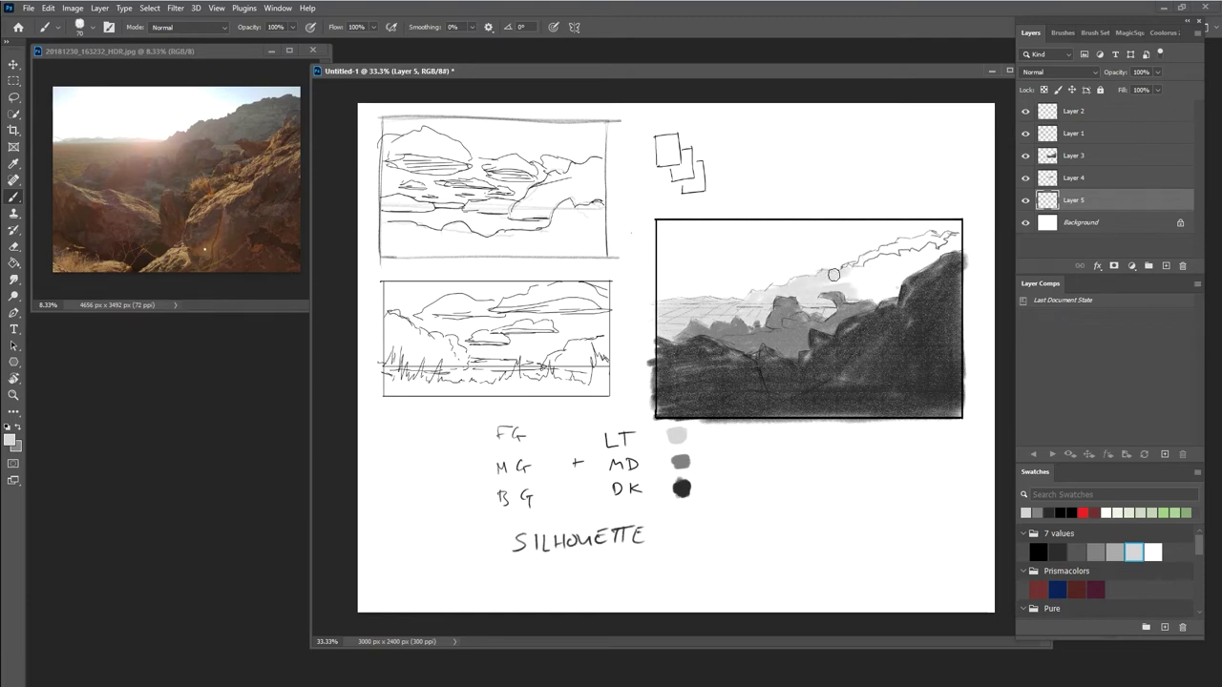
{"action": "mouse_move", "coordinate": [834, 275]}
{"action": "left_mouse_down"}
{"action": "mouse_move", "coordinate": [892, 247]}
{"action": "mouse_move", "coordinate": [958, 238]}
{"action": "mouse_move", "coordinate": [859, 272]}
{"action": "mouse_move", "coordinate": [888, 301]}
{"action": "left_mouse_up"}
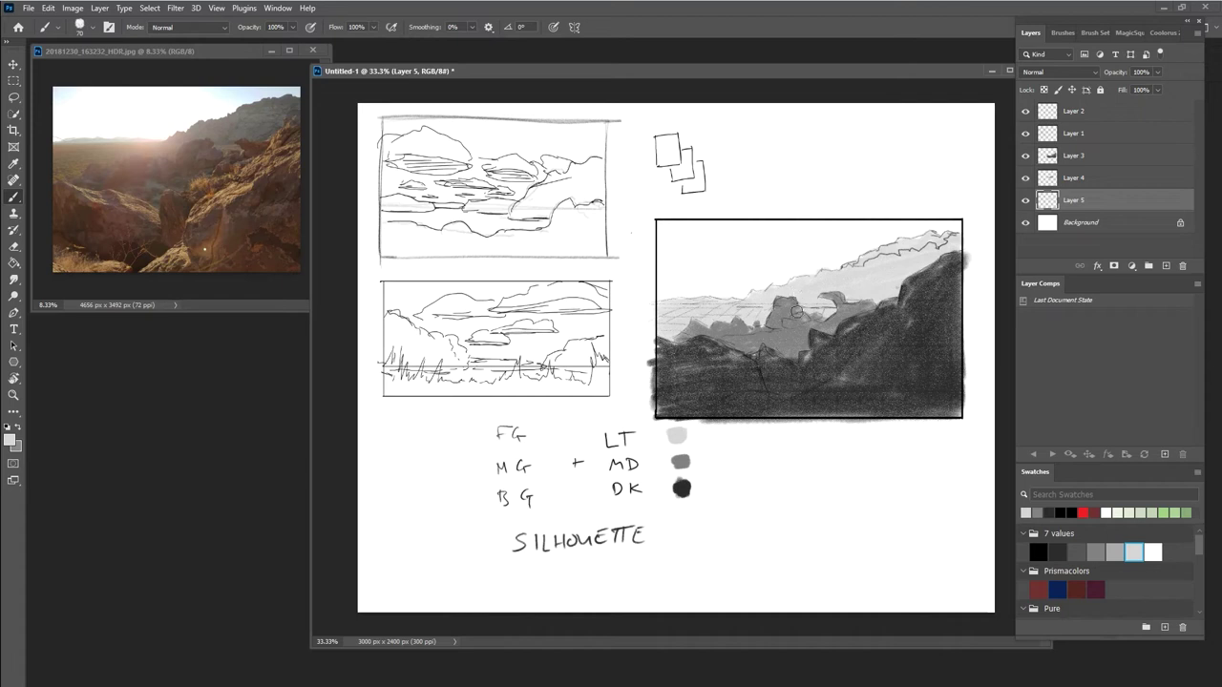
Create a new blank document of 3000 x 2400 px at 300 ppi.
{"action": "left_click", "coordinate": [29, 7]}
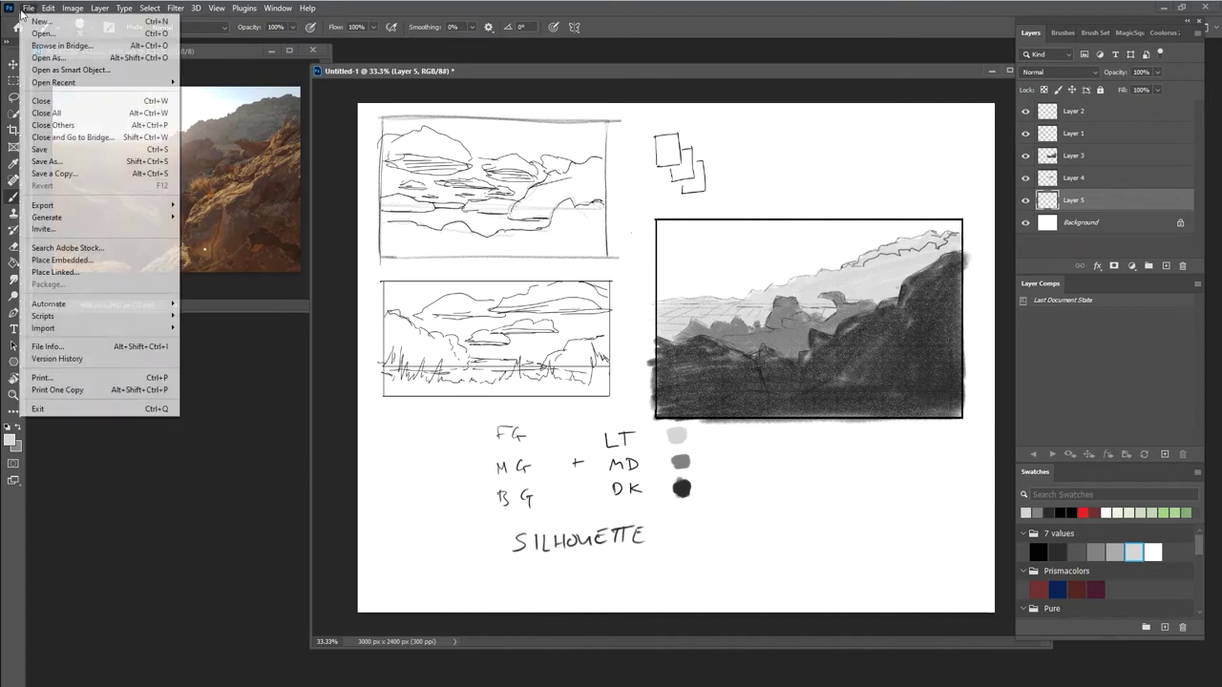
{"action": "left_click", "coordinate": [31, 29]}
{"action": "left_click", "coordinate": [796, 561]}
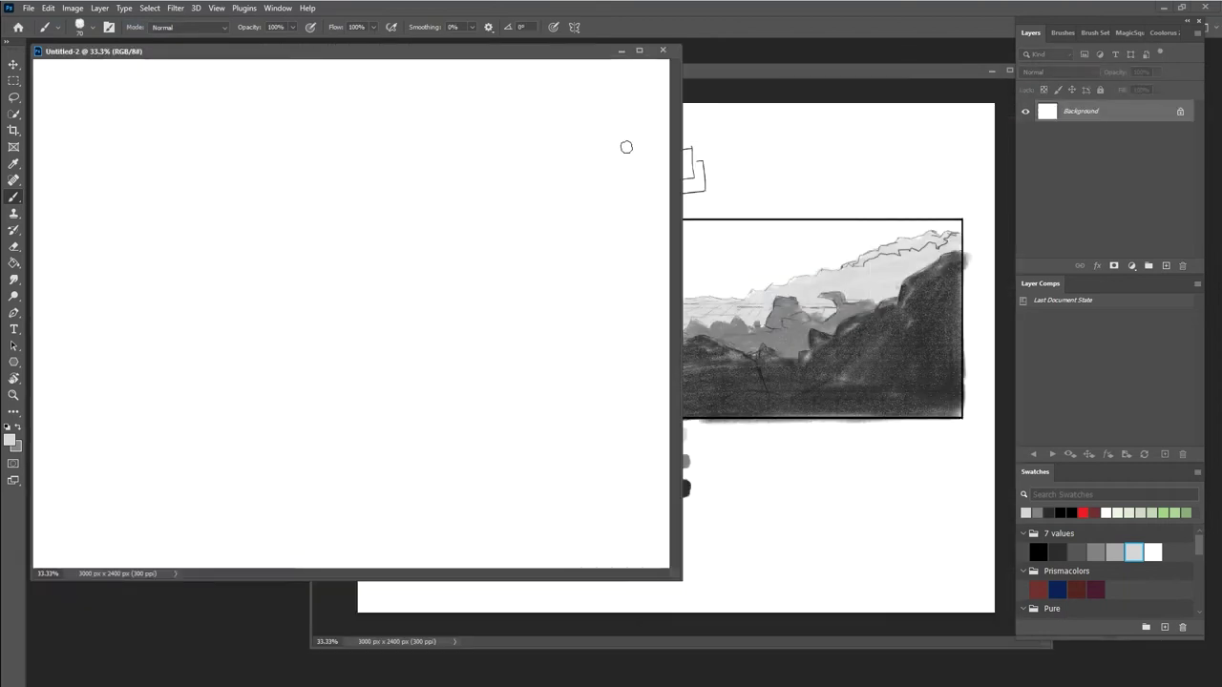
Move the Untitled-1 window aside and place the blank Untitled-2 canvas in the middle of the workspace.
{"action": "left_click", "coordinate": [742, 74]}
{"action": "left_click", "coordinate": [990, 71]}
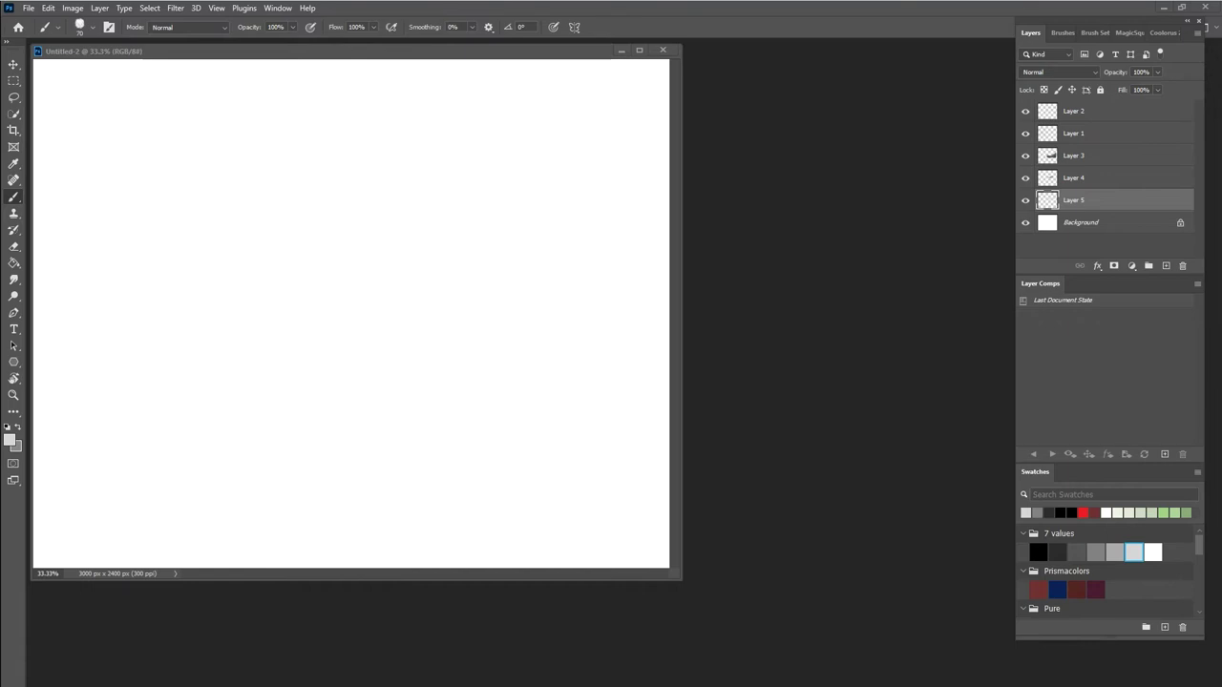
{"action": "mouse_move", "coordinate": [673, 3]}
{"action": "left_mouse_down"}
{"action": "mouse_move", "coordinate": [817, 59]}
{"action": "mouse_move", "coordinate": [813, 125]}
{"action": "left_mouse_up"}
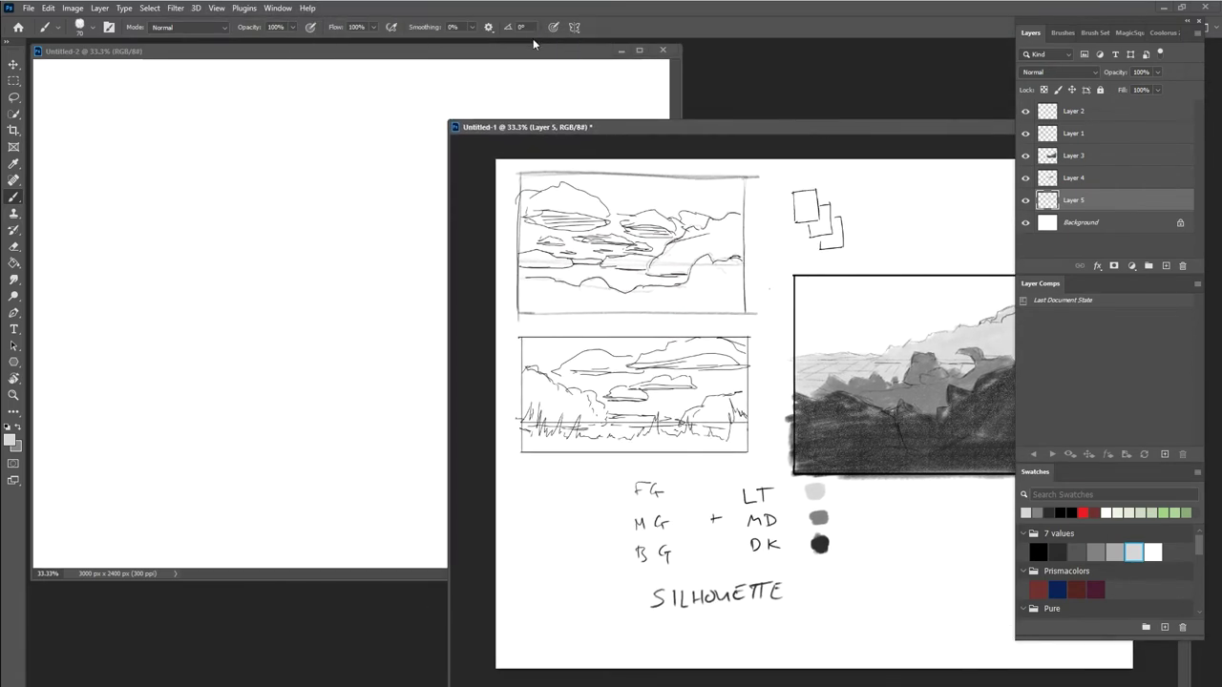
{"action": "left_click", "coordinate": [526, 53]}
{"action": "left_click_drag", "start_coordinate": [525, 53], "coordinate": [764, 80]}
Move the rock photo's window below its old spot and open IMG_1764.JPG as the next reference.
{"action": "left_click", "coordinate": [202, 50]}
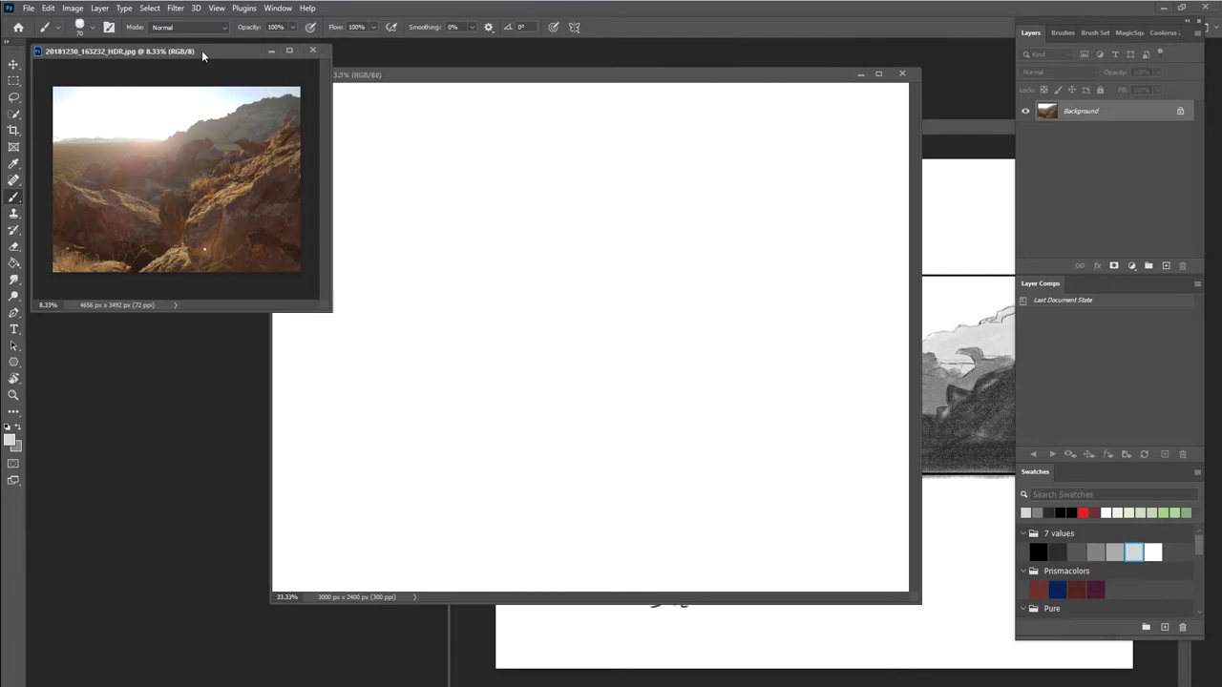
{"action": "left_click_drag", "start_coordinate": [206, 50], "coordinate": [214, 415]}
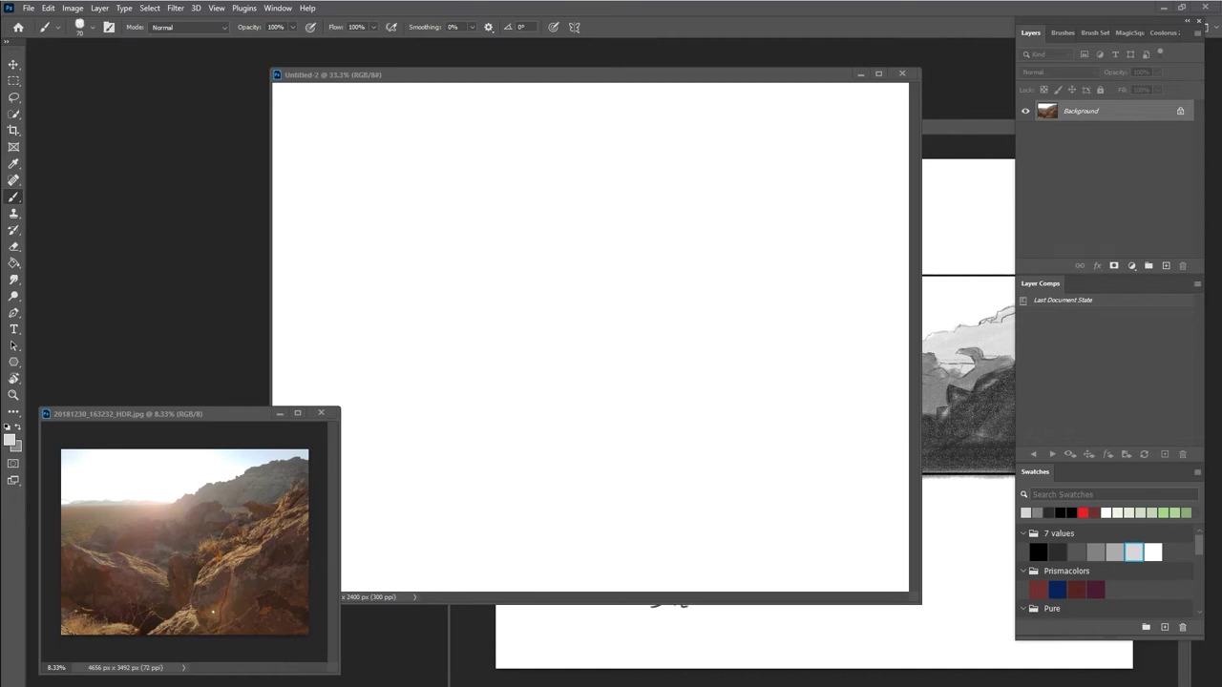
{"action": "left_click", "coordinate": [212, 611]}
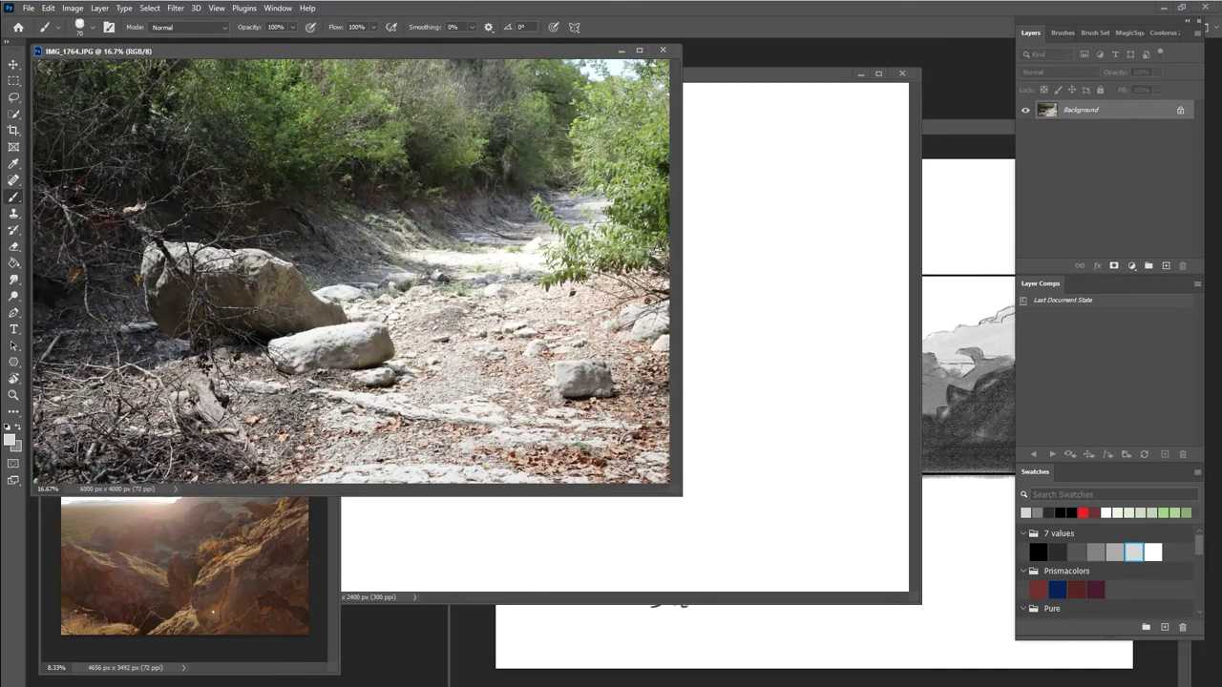
Shrink the IMG_1764.JPG window, frame its two boulders in the view, and move the blank Untitled-2 canvas clear of it.
{"action": "left_click_drag", "start_coordinate": [683, 502], "coordinate": [401, 405]}
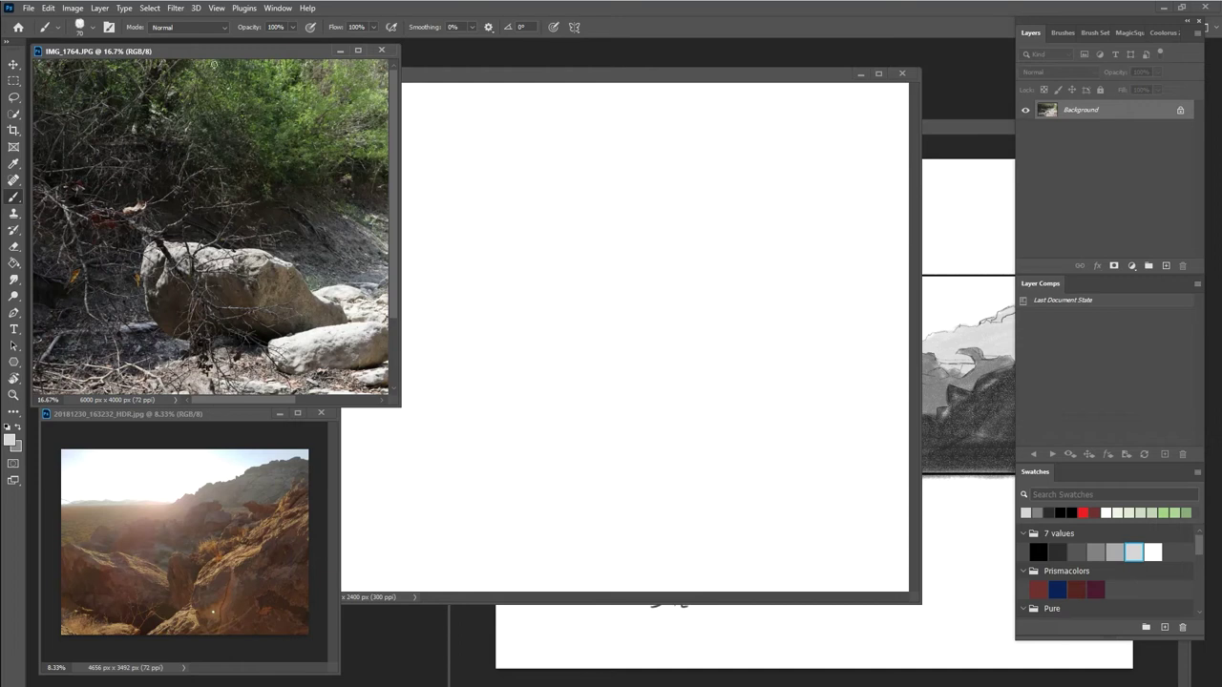
{"action": "left_click_drag", "start_coordinate": [216, 45], "coordinate": [217, 178]}
{"action": "left_click_drag", "start_coordinate": [220, 282], "coordinate": [228, 184]}
{"action": "left_click_drag", "start_coordinate": [235, 291], "coordinate": [205, 296]}
{"action": "left_click_drag", "start_coordinate": [244, 187], "coordinate": [249, 63]}
{"action": "left_click_drag", "start_coordinate": [467, 76], "coordinate": [611, 146]}
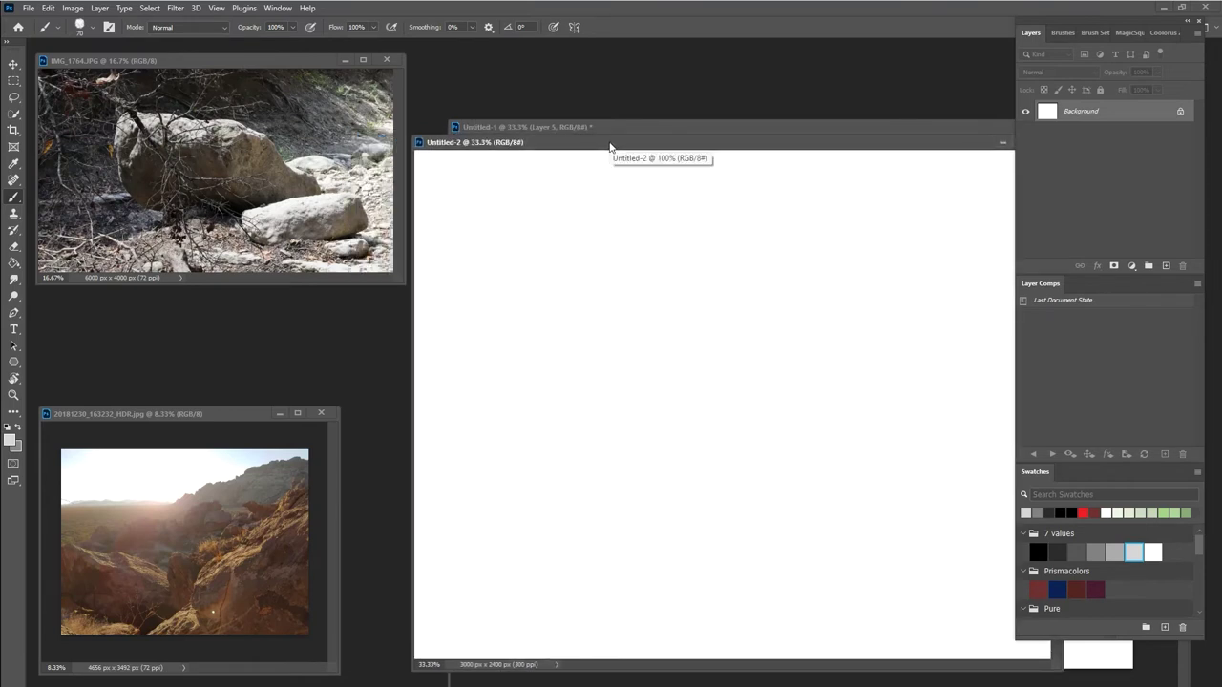
Add a layer above Background and hand-letter the underlined heading ROCKS with 2-SIDED beneath it, using a small black brush.
{"action": "left_click", "coordinate": [1165, 265]}
{"action": "left_click", "coordinate": [1038, 552]}
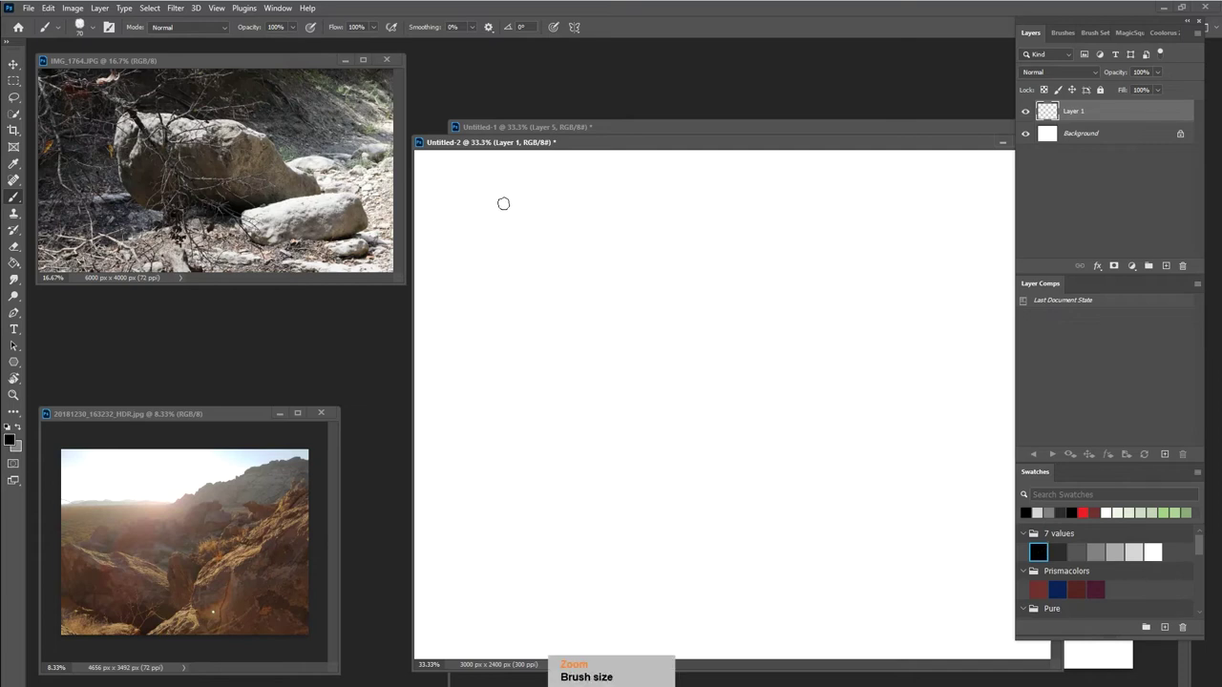
{"action": "key", "text": "bracketleft"}
{"action": "key", "text": "bracketleft"}
{"action": "key", "text": "bracketleft"}
{"action": "key", "text": "bracketleft"}
{"action": "key", "text": "bracketleft"}
{"action": "left_click_drag", "start_coordinate": [460, 164], "coordinate": [494, 175]}
{"action": "mouse_move", "coordinate": [504, 160]}
{"action": "left_mouse_down"}
{"action": "mouse_move", "coordinate": [503, 175]}
{"action": "mouse_move", "coordinate": [521, 164]}
{"action": "left_mouse_up"}
{"action": "mouse_move", "coordinate": [531, 160]}
{"action": "left_mouse_down"}
{"action": "mouse_move", "coordinate": [526, 174]}
{"action": "mouse_move", "coordinate": [549, 175]}
{"action": "left_mouse_up"}
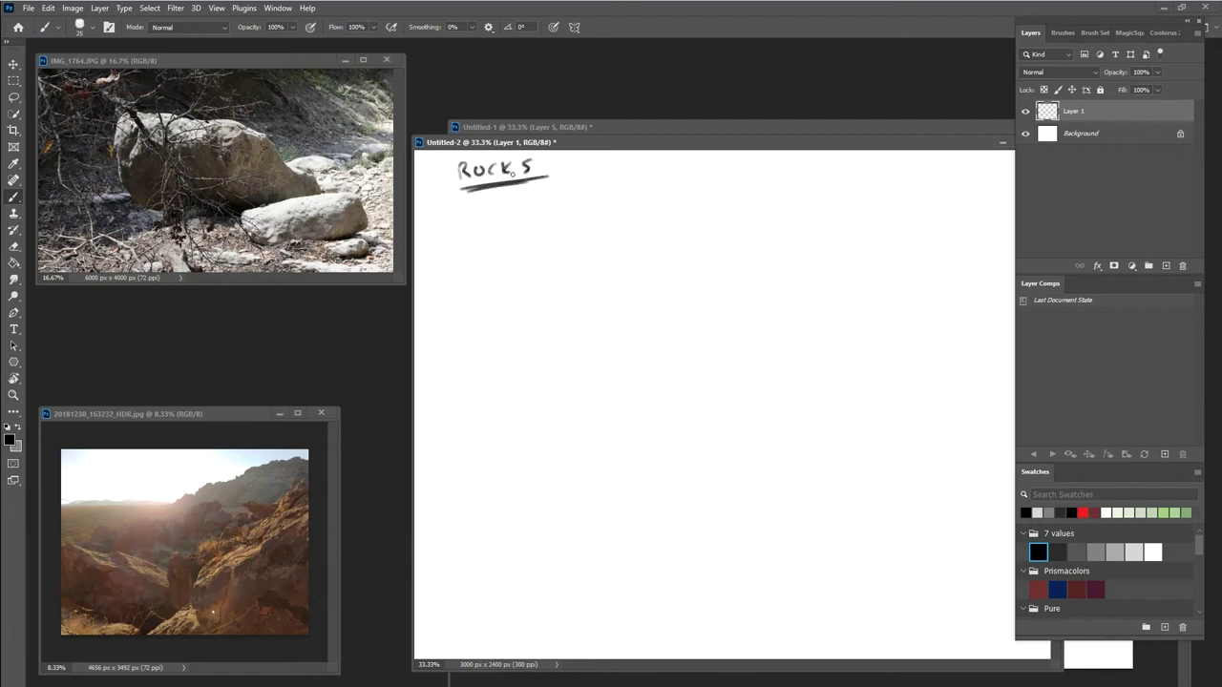
{"action": "key", "text": "bracketright"}
{"action": "mouse_move", "coordinate": [457, 209]}
{"action": "left_mouse_down"}
{"action": "mouse_move", "coordinate": [470, 225]}
{"action": "mouse_move", "coordinate": [496, 206]}
{"action": "mouse_move", "coordinate": [525, 210]}
{"action": "mouse_move", "coordinate": [548, 195]}
{"action": "mouse_move", "coordinate": [550, 207]}
{"action": "left_mouse_up"}
Sketch a small angular rock under the 2-SIDED lettering and hatch its jagged shadow side along the lower and right edges.
{"action": "mouse_move", "coordinate": [490, 270]}
{"action": "left_mouse_down"}
{"action": "mouse_move", "coordinate": [494, 289]}
{"action": "mouse_move", "coordinate": [513, 297]}
{"action": "mouse_move", "coordinate": [520, 254]}
{"action": "mouse_move", "coordinate": [607, 242]}
{"action": "mouse_move", "coordinate": [637, 282]}
{"action": "mouse_move", "coordinate": [608, 302]}
{"action": "mouse_move", "coordinate": [514, 300]}
{"action": "mouse_move", "coordinate": [527, 301]}
{"action": "left_mouse_up"}
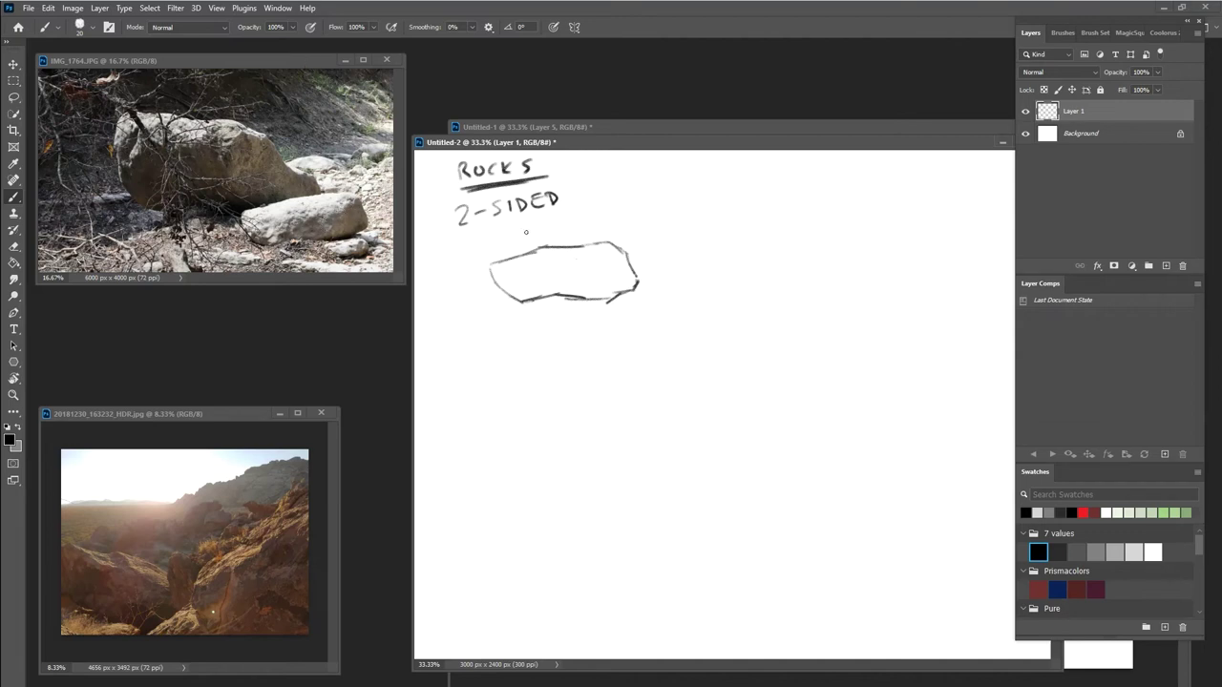
{"action": "left_click_drag", "start_coordinate": [506, 288], "coordinate": [536, 286]}
{"action": "mouse_move", "coordinate": [541, 290]}
{"action": "left_mouse_down"}
{"action": "mouse_move", "coordinate": [566, 269]}
{"action": "mouse_move", "coordinate": [566, 287]}
{"action": "mouse_move", "coordinate": [591, 269]}
{"action": "mouse_move", "coordinate": [602, 276]}
{"action": "mouse_move", "coordinate": [593, 284]}
{"action": "mouse_move", "coordinate": [611, 285]}
{"action": "mouse_move", "coordinate": [625, 253]}
{"action": "left_mouse_up"}
{"action": "mouse_move", "coordinate": [510, 292]}
{"action": "left_mouse_down"}
{"action": "mouse_move", "coordinate": [552, 295]}
{"action": "mouse_move", "coordinate": [573, 279]}
{"action": "mouse_move", "coordinate": [592, 292]}
{"action": "mouse_move", "coordinate": [590, 271]}
{"action": "mouse_move", "coordinate": [592, 294]}
{"action": "mouse_move", "coordinate": [614, 293]}
{"action": "mouse_move", "coordinate": [626, 268]}
{"action": "left_mouse_up"}
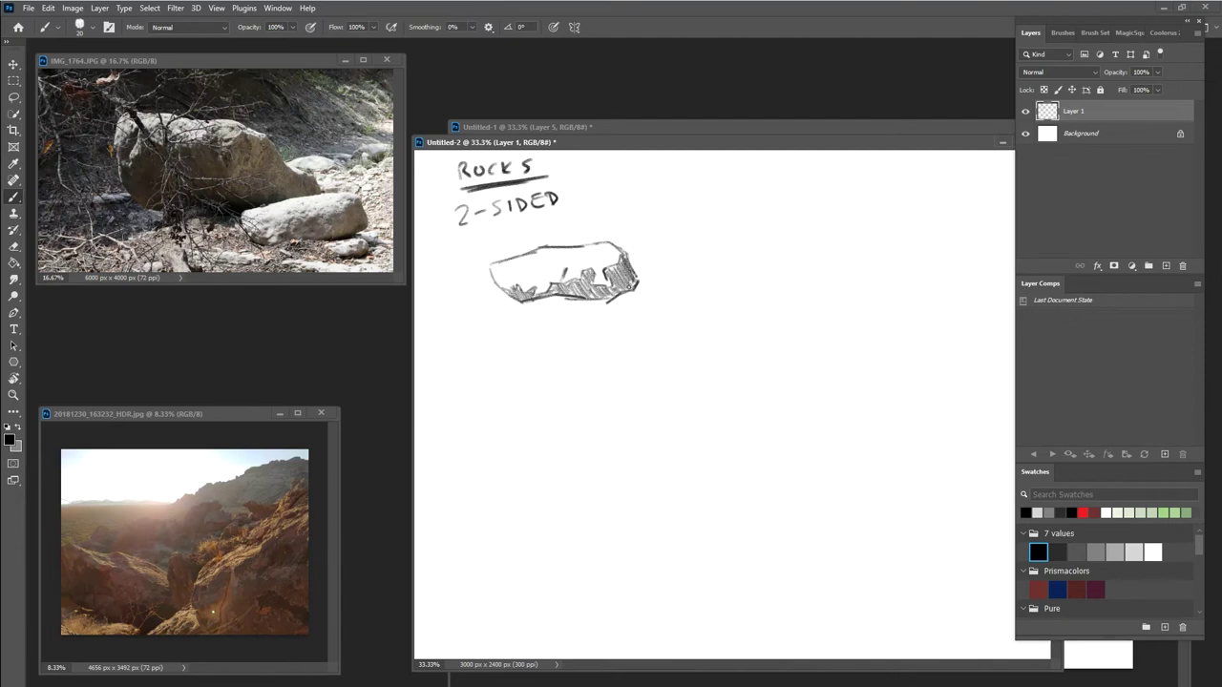
{"action": "mouse_move", "coordinate": [609, 293]}
{"action": "left_mouse_down"}
{"action": "mouse_move", "coordinate": [621, 290]}
{"action": "mouse_move", "coordinate": [614, 266]}
{"action": "mouse_move", "coordinate": [632, 292]}
{"action": "left_mouse_up"}
{"action": "left_click_drag", "start_coordinate": [629, 273], "coordinate": [636, 261]}
Outline the large sloping boulder from the photo below the small rock, with a jagged edge dividing its top and shadow planes.
{"action": "mouse_move", "coordinate": [493, 330]}
{"action": "left_mouse_down"}
{"action": "mouse_move", "coordinate": [483, 366]}
{"action": "mouse_move", "coordinate": [528, 335]}
{"action": "mouse_move", "coordinate": [515, 329]}
{"action": "mouse_move", "coordinate": [614, 339]}
{"action": "mouse_move", "coordinate": [674, 373]}
{"action": "left_mouse_up"}
{"action": "mouse_move", "coordinate": [485, 368]}
{"action": "left_mouse_down"}
{"action": "mouse_move", "coordinate": [529, 390]}
{"action": "mouse_move", "coordinate": [585, 379]}
{"action": "mouse_move", "coordinate": [541, 375]}
{"action": "mouse_move", "coordinate": [577, 370]}
{"action": "mouse_move", "coordinate": [637, 401]}
{"action": "mouse_move", "coordinate": [683, 396]}
{"action": "left_mouse_up"}
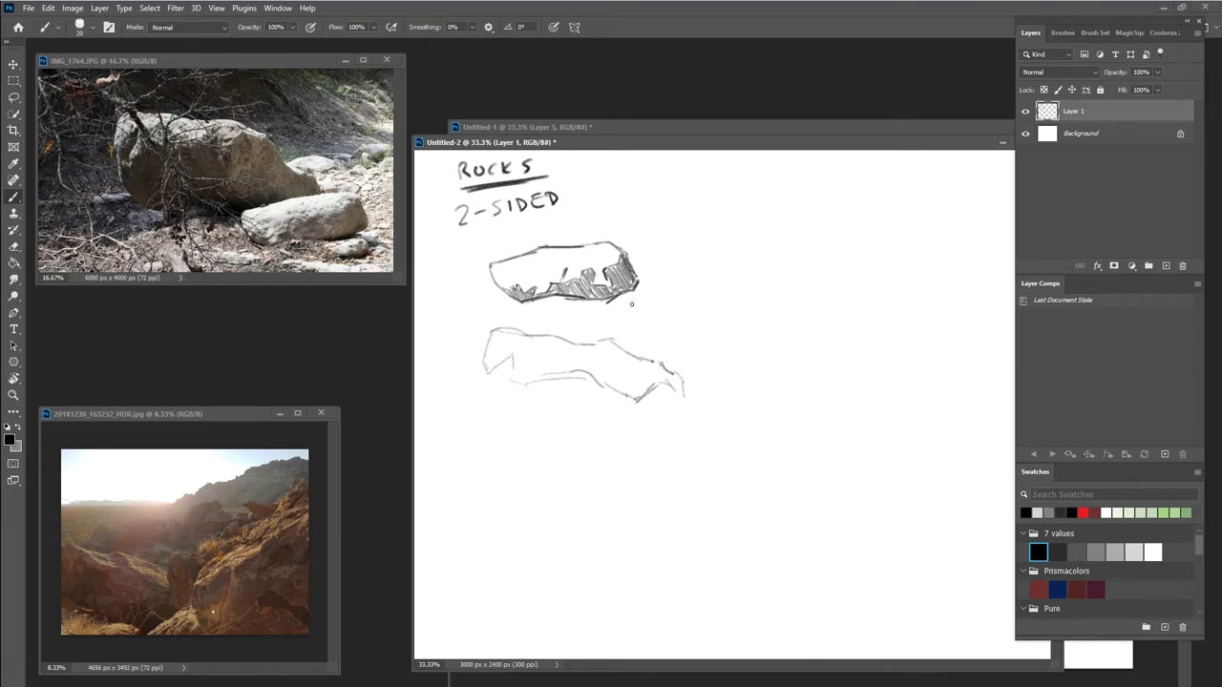
{"action": "mouse_move", "coordinate": [499, 377]}
{"action": "left_mouse_down"}
{"action": "mouse_move", "coordinate": [524, 435]}
{"action": "mouse_move", "coordinate": [554, 442]}
{"action": "mouse_move", "coordinate": [502, 404]}
{"action": "mouse_move", "coordinate": [559, 432]}
{"action": "mouse_move", "coordinate": [539, 431]}
{"action": "mouse_move", "coordinate": [652, 452]}
{"action": "left_mouse_up"}
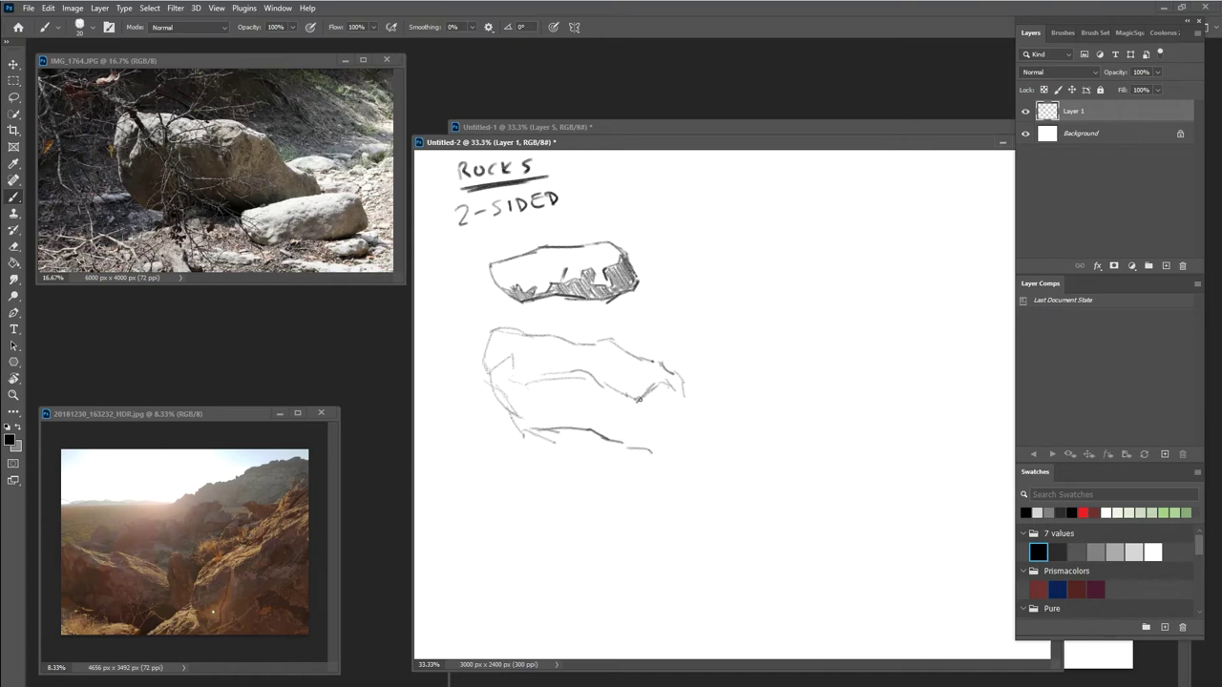
{"action": "mouse_move", "coordinate": [639, 399]}
{"action": "left_mouse_down"}
{"action": "mouse_move", "coordinate": [668, 443]}
{"action": "mouse_move", "coordinate": [657, 456]}
{"action": "mouse_move", "coordinate": [713, 462]}
{"action": "left_mouse_up"}
{"action": "mouse_move", "coordinate": [682, 382]}
{"action": "left_mouse_down"}
{"action": "mouse_move", "coordinate": [723, 430]}
{"action": "mouse_move", "coordinate": [721, 415]}
{"action": "mouse_move", "coordinate": [760, 435]}
{"action": "mouse_move", "coordinate": [768, 461]}
{"action": "mouse_move", "coordinate": [708, 466]}
{"action": "left_mouse_up"}
{"action": "left_click_drag", "start_coordinate": [770, 443], "coordinate": [756, 464]}
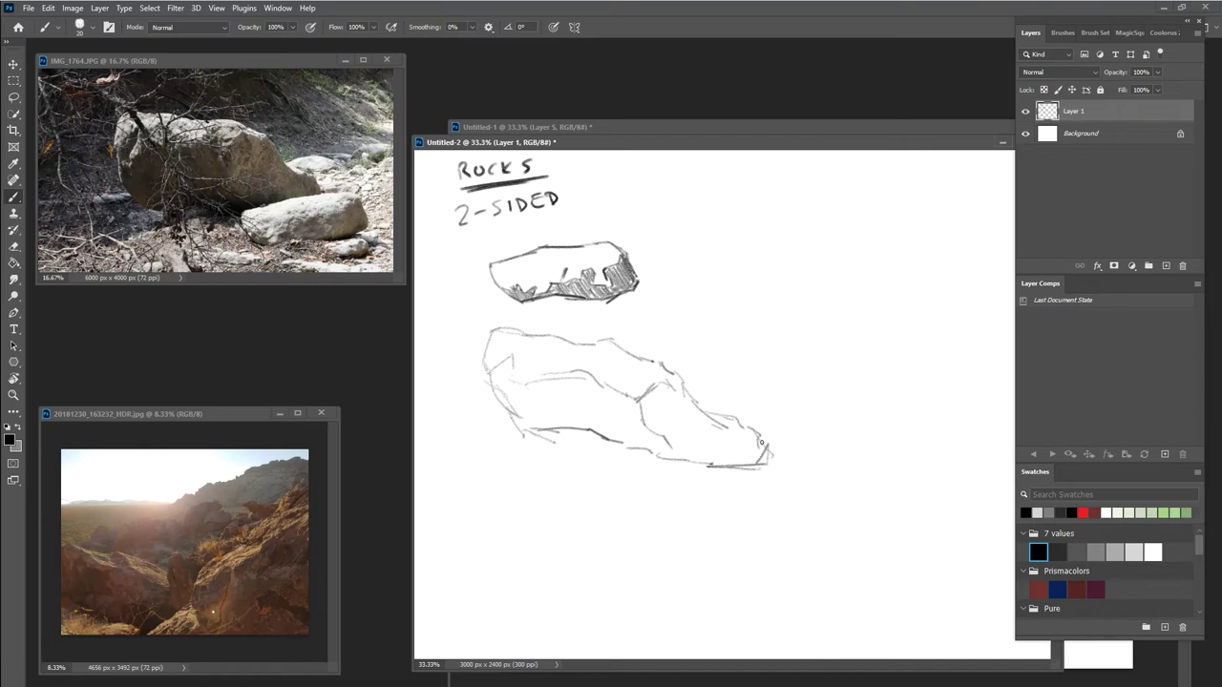
{"action": "left_click_drag", "start_coordinate": [663, 456], "coordinate": [590, 431]}
{"action": "mouse_move", "coordinate": [499, 359]}
{"action": "left_mouse_down"}
{"action": "mouse_move", "coordinate": [496, 382]}
{"action": "mouse_move", "coordinate": [512, 356]}
{"action": "mouse_move", "coordinate": [509, 394]}
{"action": "mouse_move", "coordinate": [495, 389]}
{"action": "mouse_move", "coordinate": [516, 383]}
{"action": "mouse_move", "coordinate": [495, 412]}
{"action": "mouse_move", "coordinate": [530, 374]}
{"action": "mouse_move", "coordinate": [569, 379]}
{"action": "mouse_move", "coordinate": [573, 391]}
{"action": "mouse_move", "coordinate": [604, 380]}
{"action": "mouse_move", "coordinate": [639, 403]}
{"action": "mouse_move", "coordinate": [662, 386]}
{"action": "mouse_move", "coordinate": [682, 401]}
{"action": "mouse_move", "coordinate": [683, 375]}
{"action": "mouse_move", "coordinate": [661, 368]}
{"action": "mouse_move", "coordinate": [718, 427]}
{"action": "mouse_move", "coordinate": [746, 429]}
{"action": "mouse_move", "coordinate": [703, 414]}
{"action": "mouse_move", "coordinate": [760, 440]}
{"action": "mouse_move", "coordinate": [756, 467]}
{"action": "left_mouse_up"}
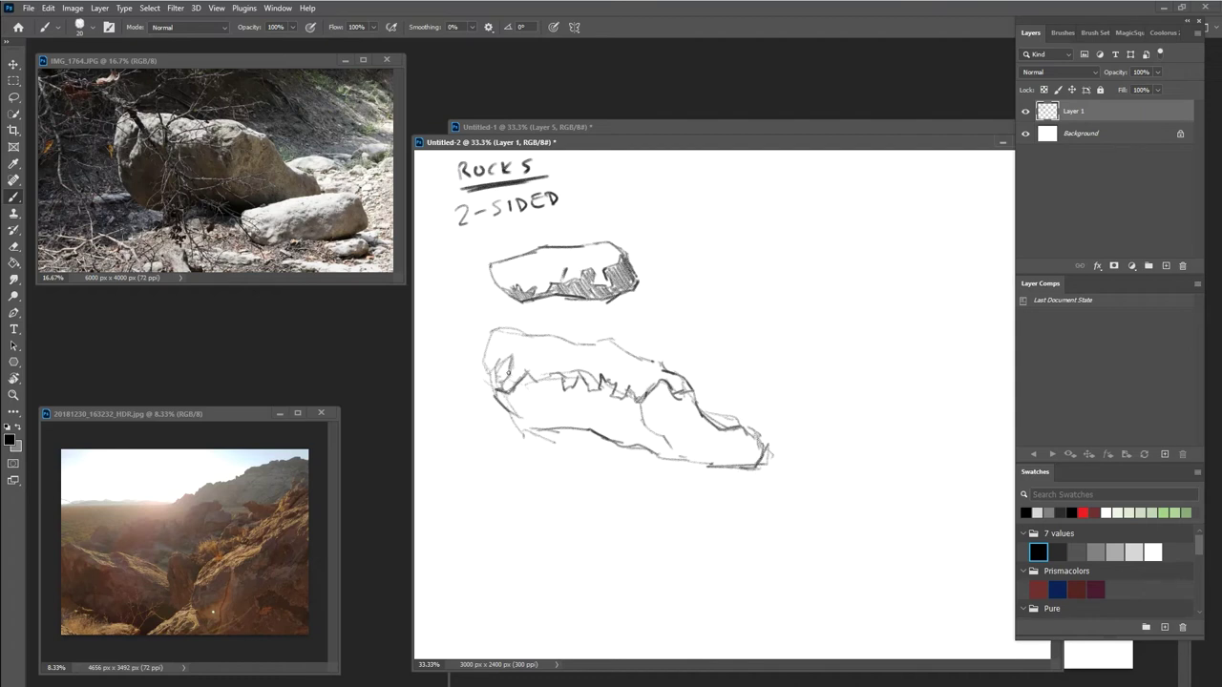
Hatch the large boulder's shadow side, darken its left front plane with denser strokes, and strengthen the boulder's outline.
{"action": "mouse_move", "coordinate": [497, 368]}
{"action": "left_mouse_down"}
{"action": "mouse_move", "coordinate": [506, 401]}
{"action": "mouse_move", "coordinate": [498, 395]}
{"action": "mouse_move", "coordinate": [522, 431]}
{"action": "mouse_move", "coordinate": [510, 403]}
{"action": "mouse_move", "coordinate": [526, 396]}
{"action": "mouse_move", "coordinate": [514, 393]}
{"action": "mouse_move", "coordinate": [544, 430]}
{"action": "mouse_move", "coordinate": [524, 383]}
{"action": "mouse_move", "coordinate": [559, 430]}
{"action": "mouse_move", "coordinate": [539, 378]}
{"action": "mouse_move", "coordinate": [562, 380]}
{"action": "mouse_move", "coordinate": [572, 400]}
{"action": "mouse_move", "coordinate": [553, 395]}
{"action": "mouse_move", "coordinate": [576, 396]}
{"action": "mouse_move", "coordinate": [591, 420]}
{"action": "mouse_move", "coordinate": [578, 372]}
{"action": "mouse_move", "coordinate": [615, 443]}
{"action": "mouse_move", "coordinate": [588, 390]}
{"action": "mouse_move", "coordinate": [611, 421]}
{"action": "mouse_move", "coordinate": [605, 382]}
{"action": "mouse_move", "coordinate": [625, 439]}
{"action": "mouse_move", "coordinate": [630, 401]}
{"action": "mouse_move", "coordinate": [646, 440]}
{"action": "mouse_move", "coordinate": [638, 396]}
{"action": "mouse_move", "coordinate": [659, 456]}
{"action": "mouse_move", "coordinate": [673, 460]}
{"action": "mouse_move", "coordinate": [648, 426]}
{"action": "mouse_move", "coordinate": [657, 439]}
{"action": "mouse_move", "coordinate": [654, 393]}
{"action": "mouse_move", "coordinate": [666, 395]}
{"action": "mouse_move", "coordinate": [669, 425]}
{"action": "mouse_move", "coordinate": [687, 403]}
{"action": "mouse_move", "coordinate": [689, 436]}
{"action": "mouse_move", "coordinate": [725, 449]}
{"action": "mouse_move", "coordinate": [708, 465]}
{"action": "mouse_move", "coordinate": [755, 462]}
{"action": "left_mouse_up"}
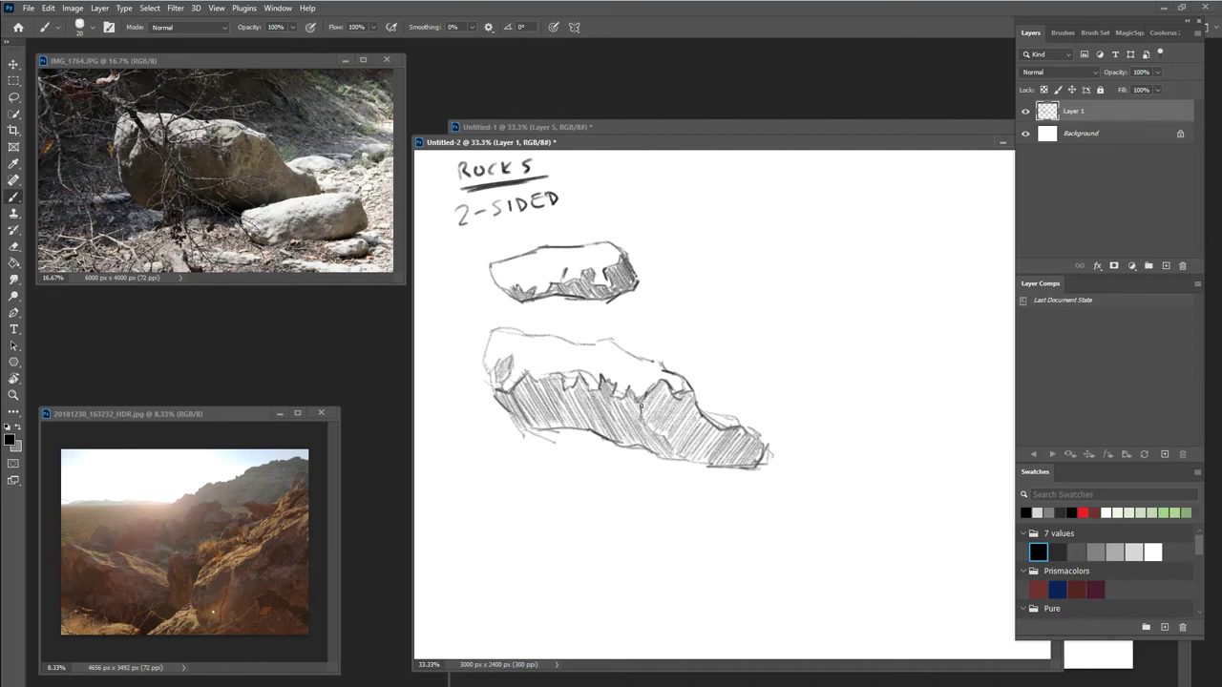
{"action": "mouse_move", "coordinate": [648, 418]}
{"action": "left_mouse_down"}
{"action": "mouse_move", "coordinate": [677, 442]}
{"action": "mouse_move", "coordinate": [652, 384]}
{"action": "mouse_move", "coordinate": [686, 418]}
{"action": "mouse_move", "coordinate": [703, 449]}
{"action": "left_mouse_up"}
{"action": "left_click_drag", "start_coordinate": [527, 377], "coordinate": [516, 412]}
{"action": "mouse_move", "coordinate": [528, 380]}
{"action": "left_mouse_down"}
{"action": "mouse_move", "coordinate": [538, 429]}
{"action": "mouse_move", "coordinate": [558, 381]}
{"action": "mouse_move", "coordinate": [571, 399]}
{"action": "mouse_move", "coordinate": [563, 416]}
{"action": "mouse_move", "coordinate": [585, 387]}
{"action": "mouse_move", "coordinate": [578, 425]}
{"action": "left_mouse_up"}
{"action": "mouse_move", "coordinate": [598, 388]}
{"action": "left_mouse_down"}
{"action": "mouse_move", "coordinate": [582, 430]}
{"action": "mouse_move", "coordinate": [590, 411]}
{"action": "left_mouse_up"}
{"action": "left_click_drag", "start_coordinate": [604, 386], "coordinate": [590, 426]}
{"action": "left_click_drag", "start_coordinate": [609, 384], "coordinate": [596, 427]}
{"action": "left_click_drag", "start_coordinate": [615, 386], "coordinate": [598, 430]}
{"action": "left_click_drag", "start_coordinate": [616, 393], "coordinate": [602, 434]}
{"action": "left_click_drag", "start_coordinate": [624, 395], "coordinate": [613, 430]}
{"action": "left_click_drag", "start_coordinate": [630, 391], "coordinate": [616, 440]}
{"action": "left_click_drag", "start_coordinate": [636, 395], "coordinate": [620, 441]}
{"action": "left_click_drag", "start_coordinate": [637, 401], "coordinate": [627, 443]}
{"action": "left_click_drag", "start_coordinate": [641, 410], "coordinate": [634, 445]}
{"action": "left_click_drag", "start_coordinate": [644, 422], "coordinate": [639, 440]}
{"action": "left_click_drag", "start_coordinate": [559, 415], "coordinate": [556, 432]}
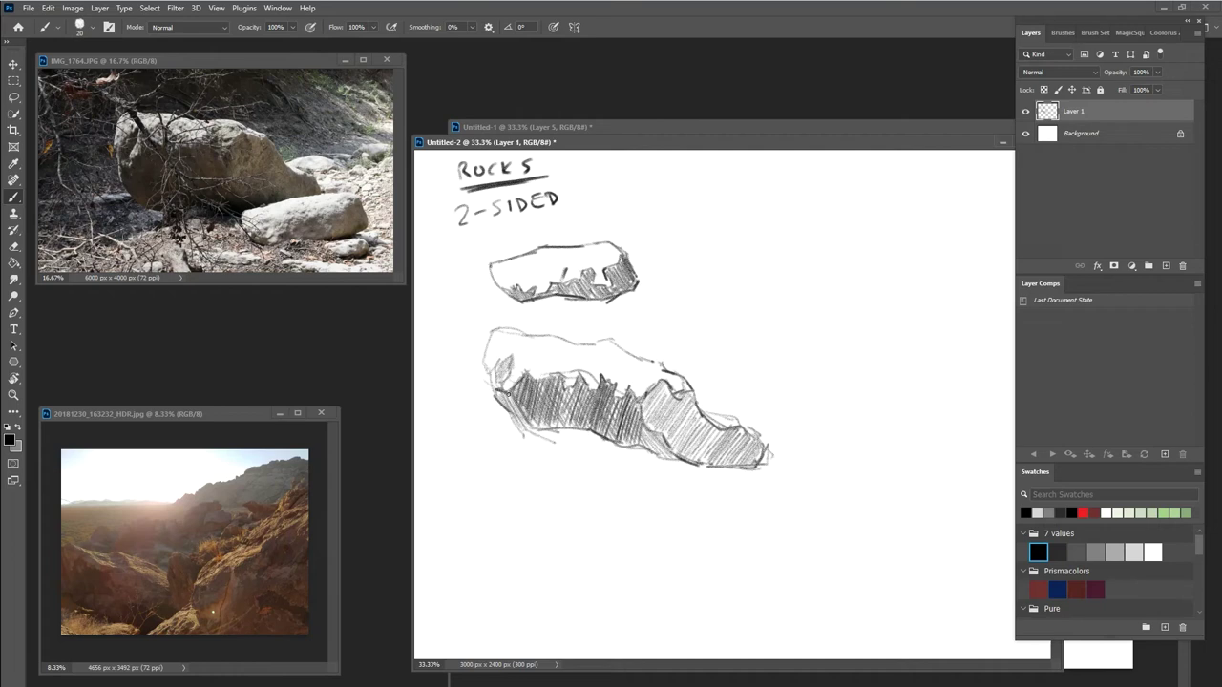
{"action": "left_click_drag", "start_coordinate": [514, 389], "coordinate": [513, 427]}
{"action": "left_click_drag", "start_coordinate": [529, 405], "coordinate": [519, 434]}
{"action": "mouse_move", "coordinate": [651, 430]}
{"action": "left_mouse_down"}
{"action": "mouse_move", "coordinate": [643, 445]}
{"action": "mouse_move", "coordinate": [664, 458]}
{"action": "left_mouse_up"}
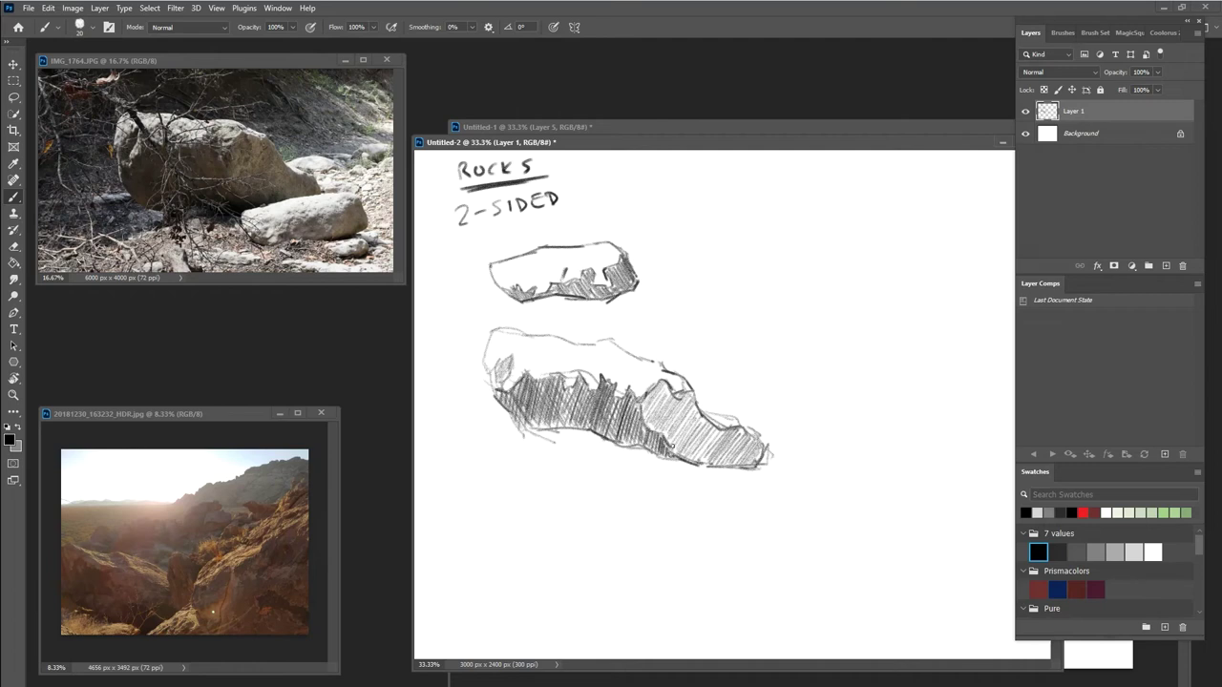
{"action": "mouse_move", "coordinate": [665, 371]}
{"action": "left_mouse_down"}
{"action": "mouse_move", "coordinate": [590, 340]}
{"action": "mouse_move", "coordinate": [513, 334]}
{"action": "mouse_move", "coordinate": [489, 339]}
{"action": "mouse_move", "coordinate": [482, 365]}
{"action": "mouse_move", "coordinate": [494, 391]}
{"action": "left_mouse_up"}
Draw a faceted two-sided rock beside the small one, with a plain rounded block above it and an arrow pointing down between them.
{"action": "left_click_drag", "start_coordinate": [714, 285], "coordinate": [823, 277]}
{"action": "mouse_move", "coordinate": [707, 245]}
{"action": "left_mouse_down"}
{"action": "mouse_move", "coordinate": [702, 284]}
{"action": "mouse_move", "coordinate": [793, 245]}
{"action": "mouse_move", "coordinate": [818, 276]}
{"action": "mouse_move", "coordinate": [808, 245]}
{"action": "mouse_move", "coordinate": [793, 242]}
{"action": "left_mouse_up"}
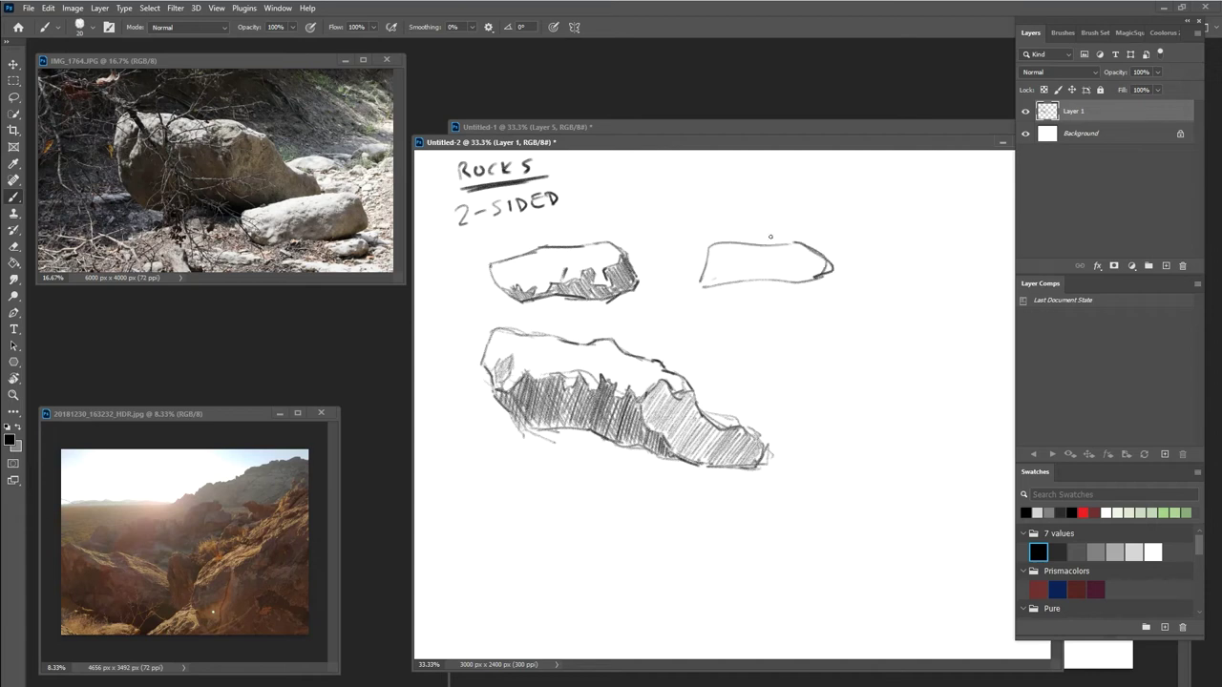
{"action": "mouse_move", "coordinate": [705, 283]}
{"action": "left_mouse_down"}
{"action": "mouse_move", "coordinate": [684, 261]}
{"action": "mouse_move", "coordinate": [705, 245]}
{"action": "mouse_move", "coordinate": [800, 238]}
{"action": "mouse_move", "coordinate": [836, 263]}
{"action": "mouse_move", "coordinate": [828, 278]}
{"action": "mouse_move", "coordinate": [699, 288]}
{"action": "mouse_move", "coordinate": [827, 283]}
{"action": "mouse_move", "coordinate": [708, 286]}
{"action": "mouse_move", "coordinate": [679, 268]}
{"action": "mouse_move", "coordinate": [722, 244]}
{"action": "mouse_move", "coordinate": [704, 270]}
{"action": "mouse_move", "coordinate": [729, 275]}
{"action": "mouse_move", "coordinate": [808, 241]}
{"action": "left_mouse_up"}
{"action": "mouse_move", "coordinate": [682, 218]}
{"action": "left_mouse_down"}
{"action": "mouse_move", "coordinate": [672, 189]}
{"action": "mouse_move", "coordinate": [766, 181]}
{"action": "mouse_move", "coordinate": [792, 217]}
{"action": "mouse_move", "coordinate": [672, 218]}
{"action": "mouse_move", "coordinate": [750, 218]}
{"action": "left_mouse_up"}
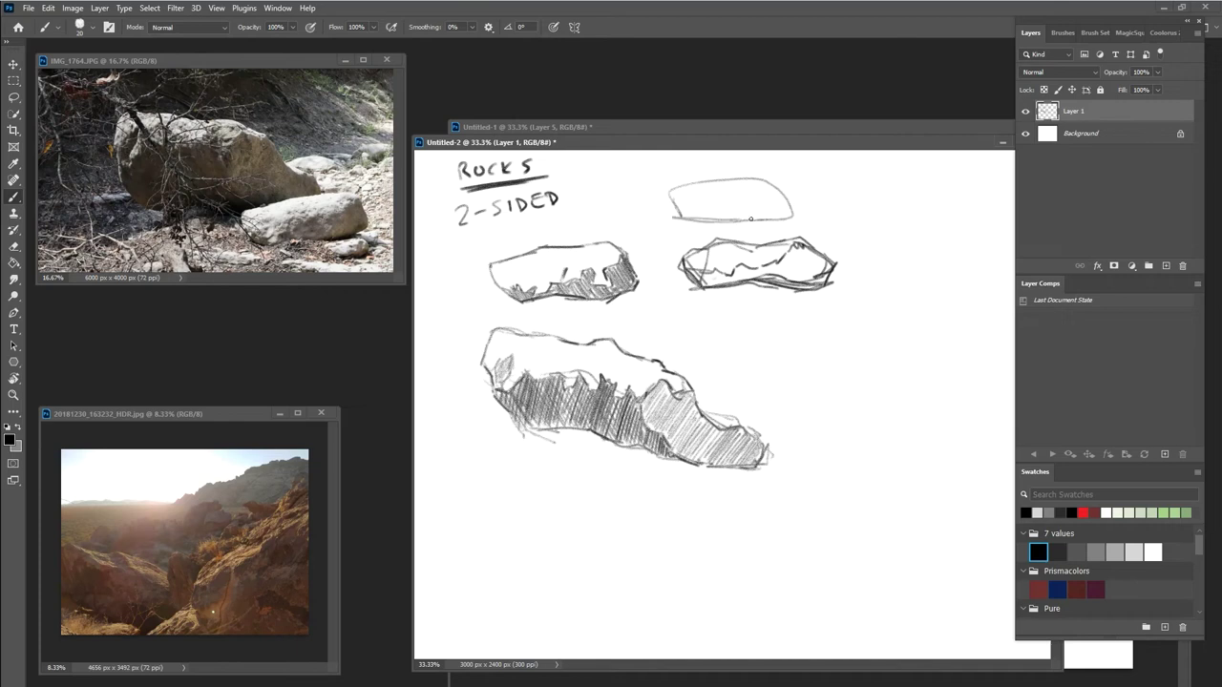
{"action": "left_click_drag", "start_coordinate": [811, 209], "coordinate": [809, 236]}
Shift the Untitled-2 canvas up slightly, add a new layer above Layer 1, and hide Layer 1.
{"action": "left_click_drag", "start_coordinate": [721, 143], "coordinate": [705, 123]}
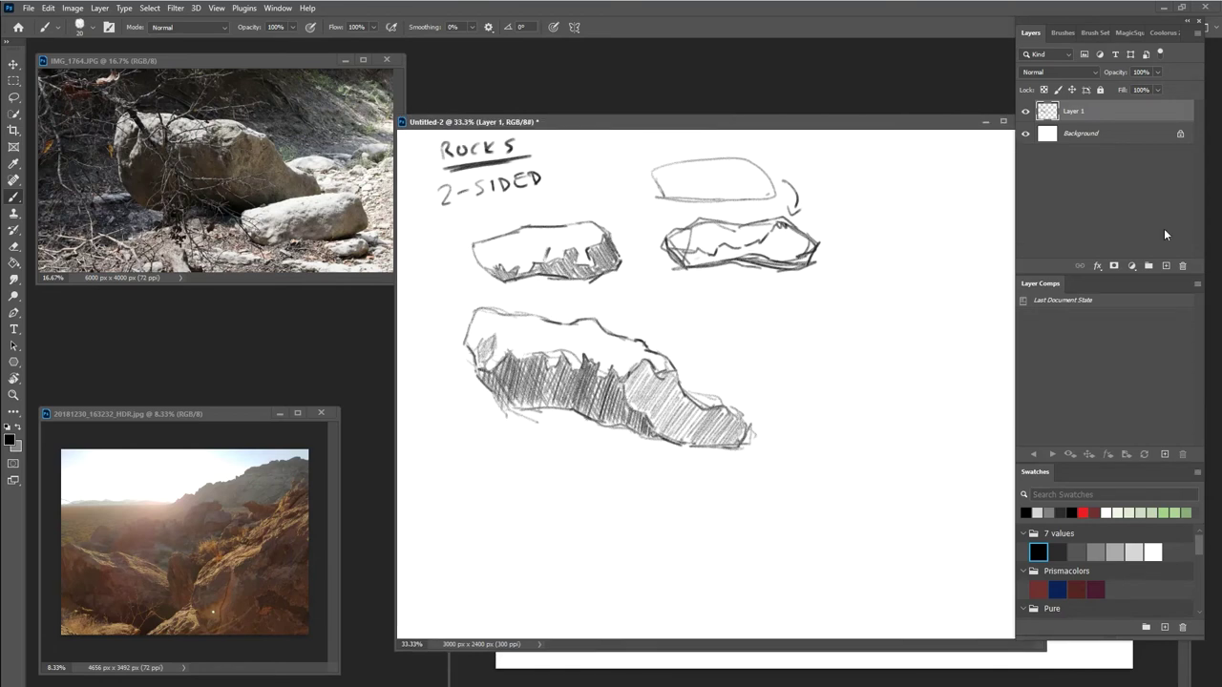
{"action": "left_click", "coordinate": [1166, 266]}
{"action": "left_click", "coordinate": [1025, 134]}
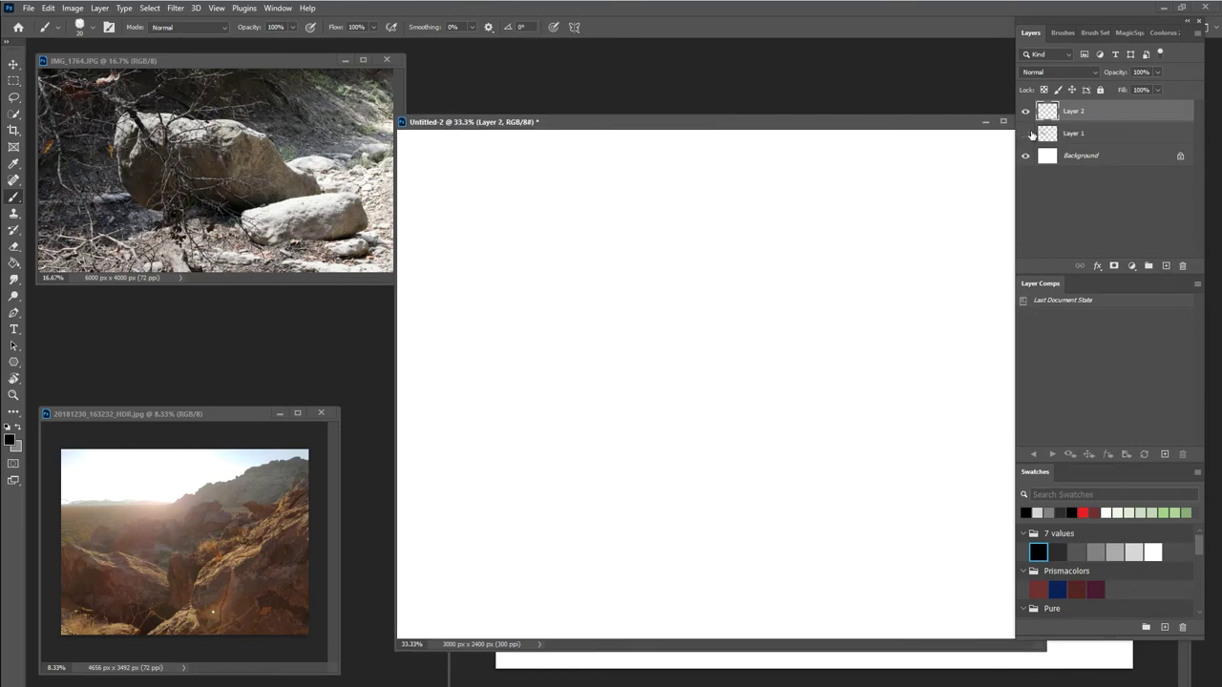
Replace the boulder photo with 20200225_092511_HDR.jpg, shown at 12.5% in a small reference window.
{"action": "left_click", "coordinate": [386, 61]}
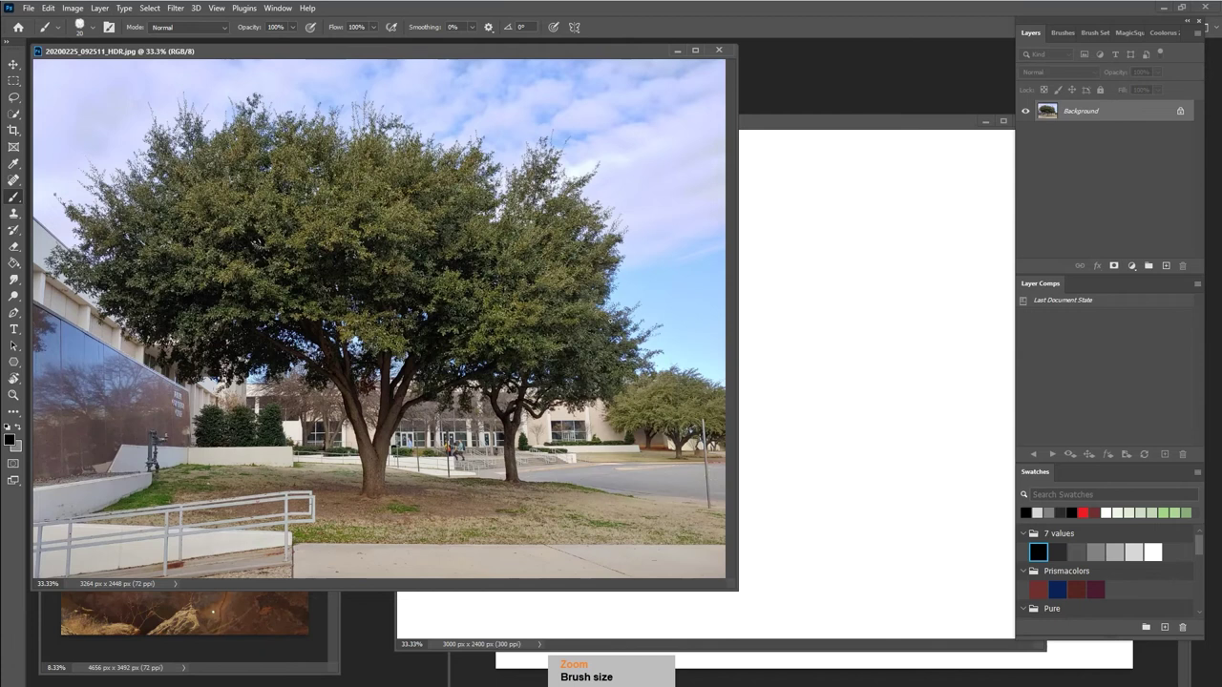
{"action": "key", "text": "ctrl+minus"}
{"action": "key", "text": "ctrl+minus"}
{"action": "key", "text": "ctrl+minus"}
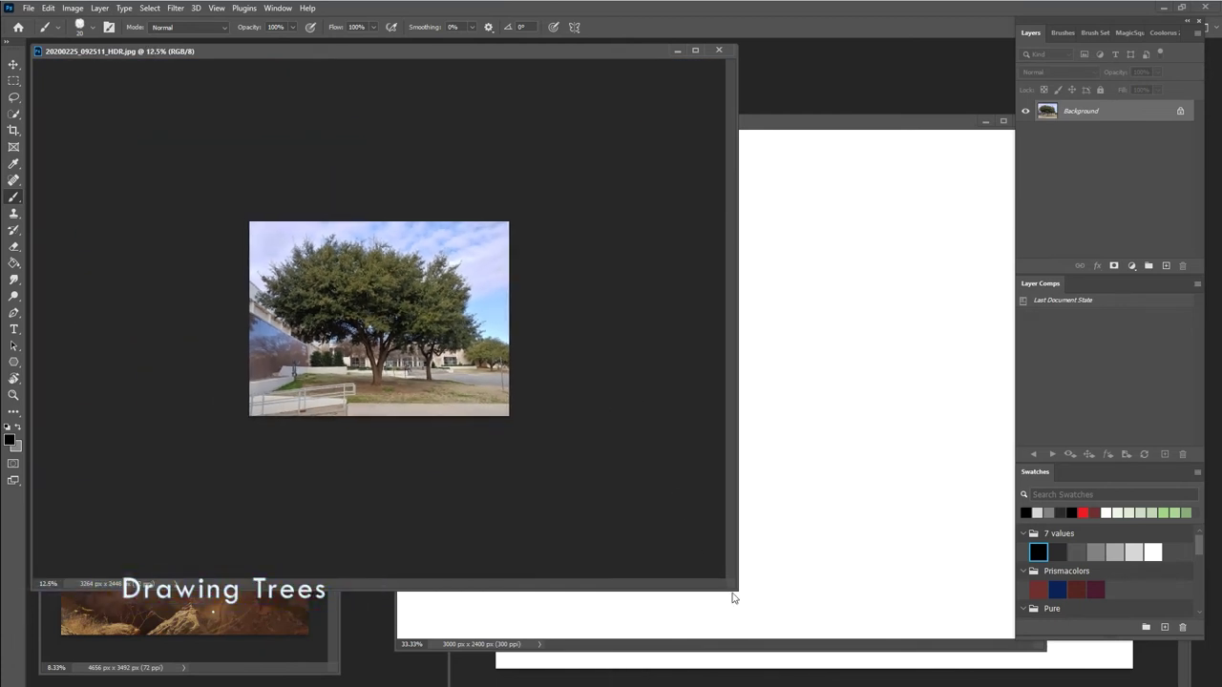
{"action": "mouse_move", "coordinate": [733, 598]}
{"action": "left_mouse_down"}
{"action": "mouse_move", "coordinate": [450, 461]}
{"action": "mouse_move", "coordinate": [359, 383]}
{"action": "mouse_move", "coordinate": [370, 337]}
{"action": "left_mouse_up"}
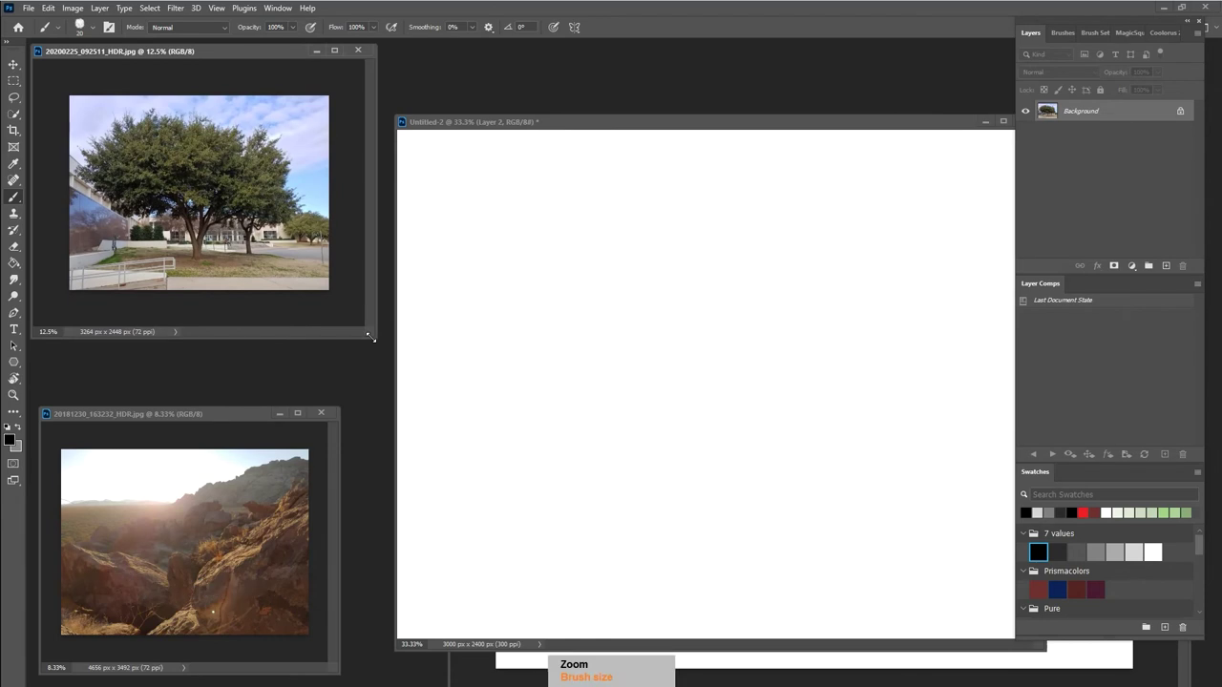
Draw two simple tree symbols on Layer 2 of Untitled-2: a triangular crown on a short trunk and a round crown on a tall trunk.
{"action": "left_click", "coordinate": [605, 121]}
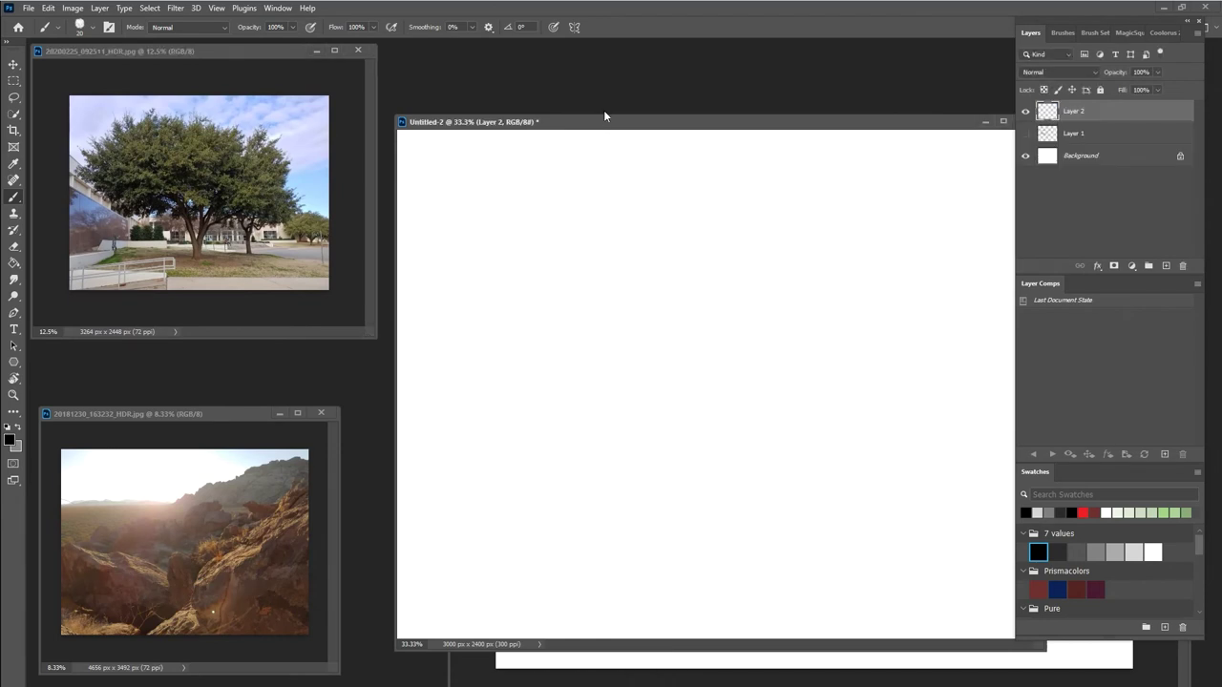
{"action": "left_click_drag", "start_coordinate": [466, 160], "coordinate": [443, 242]}
{"action": "left_click_drag", "start_coordinate": [467, 159], "coordinate": [488, 240]}
{"action": "left_click", "coordinate": [443, 241], "text": "shift"}
{"action": "mouse_move", "coordinate": [469, 243]}
{"action": "left_mouse_down"}
{"action": "mouse_move", "coordinate": [472, 272]}
{"action": "mouse_move", "coordinate": [443, 277]}
{"action": "mouse_move", "coordinate": [513, 268]}
{"action": "left_mouse_up"}
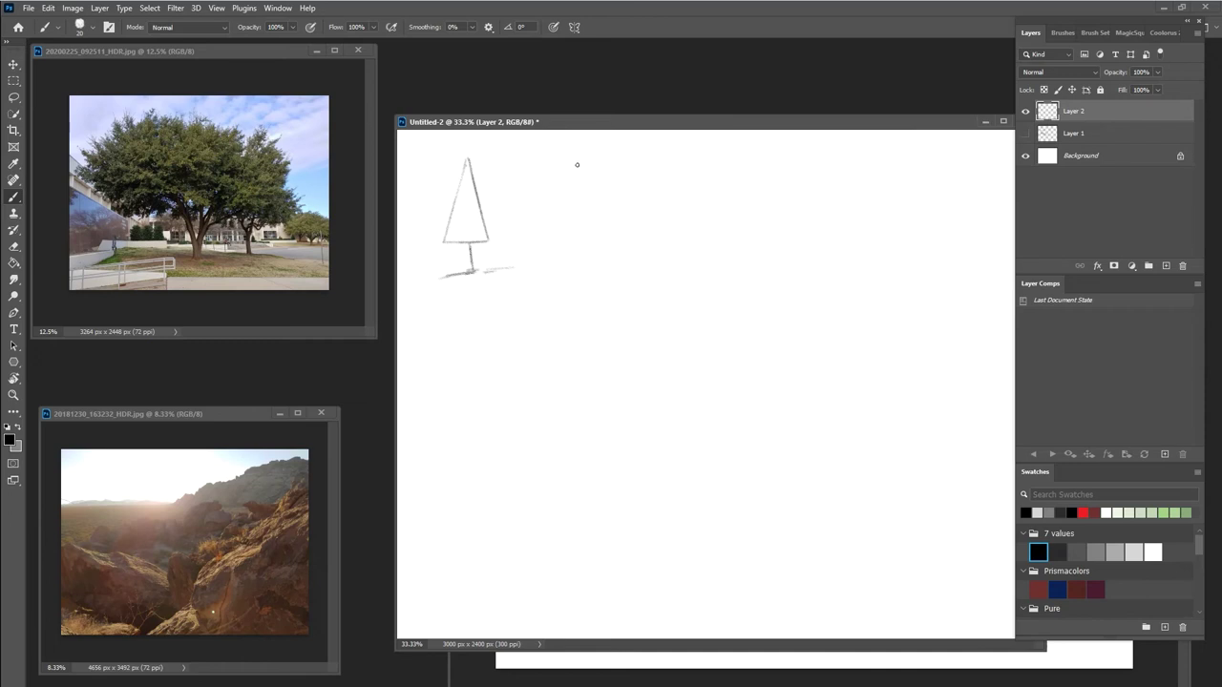
{"action": "mouse_move", "coordinate": [602, 177]}
{"action": "left_mouse_down"}
{"action": "mouse_move", "coordinate": [571, 159]}
{"action": "mouse_move", "coordinate": [611, 174]}
{"action": "mouse_move", "coordinate": [579, 153]}
{"action": "mouse_move", "coordinate": [596, 270]}
{"action": "left_mouse_up"}
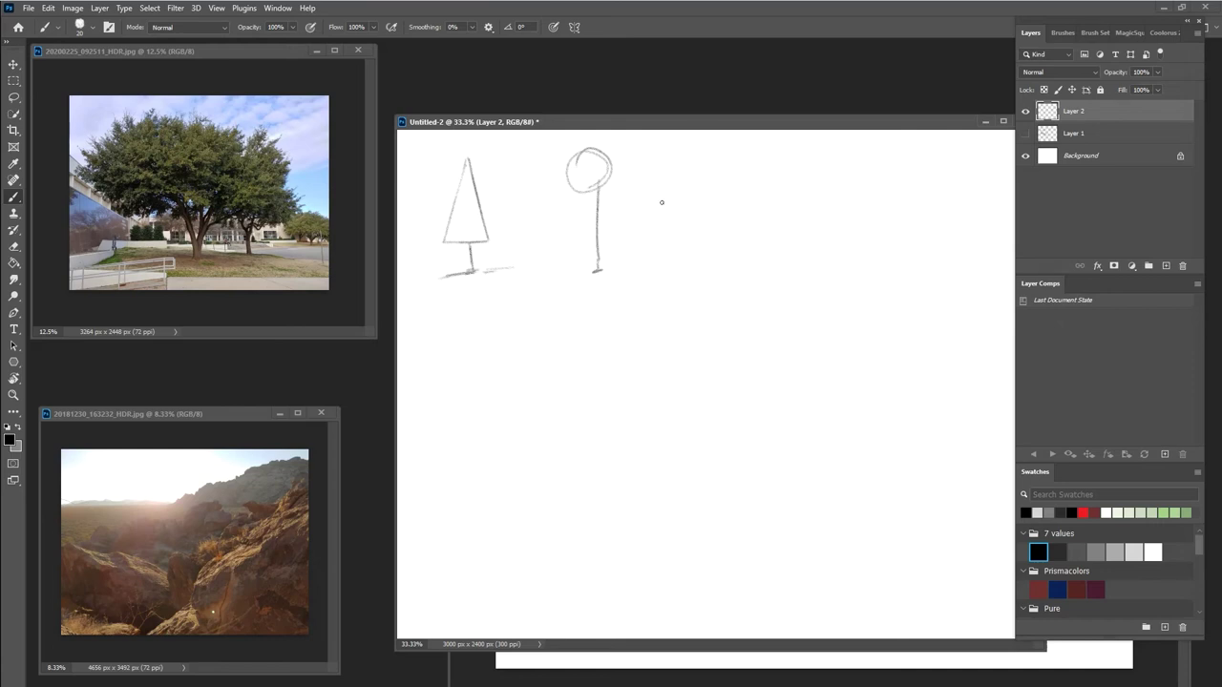
Sketch a tree with a wide rounded-rectangle crown and a short flared trunk below the triangular tree.
{"action": "mouse_move", "coordinate": [440, 342]}
{"action": "left_mouse_down"}
{"action": "mouse_move", "coordinate": [439, 325]}
{"action": "mouse_move", "coordinate": [439, 353]}
{"action": "left_mouse_up"}
{"action": "mouse_move", "coordinate": [435, 310]}
{"action": "left_mouse_down"}
{"action": "mouse_move", "coordinate": [510, 311]}
{"action": "mouse_move", "coordinate": [520, 361]}
{"action": "mouse_move", "coordinate": [460, 363]}
{"action": "left_mouse_up"}
{"action": "left_click_drag", "start_coordinate": [536, 329], "coordinate": [502, 308]}
{"action": "mouse_move", "coordinate": [491, 367]}
{"action": "left_mouse_down"}
{"action": "mouse_move", "coordinate": [494, 392]}
{"action": "mouse_move", "coordinate": [481, 392]}
{"action": "mouse_move", "coordinate": [507, 392]}
{"action": "mouse_move", "coordinate": [483, 402]}
{"action": "left_mouse_up"}
{"action": "mouse_move", "coordinate": [494, 370]}
{"action": "left_mouse_down"}
{"action": "mouse_move", "coordinate": [514, 401]}
{"action": "mouse_move", "coordinate": [476, 402]}
{"action": "left_mouse_up"}
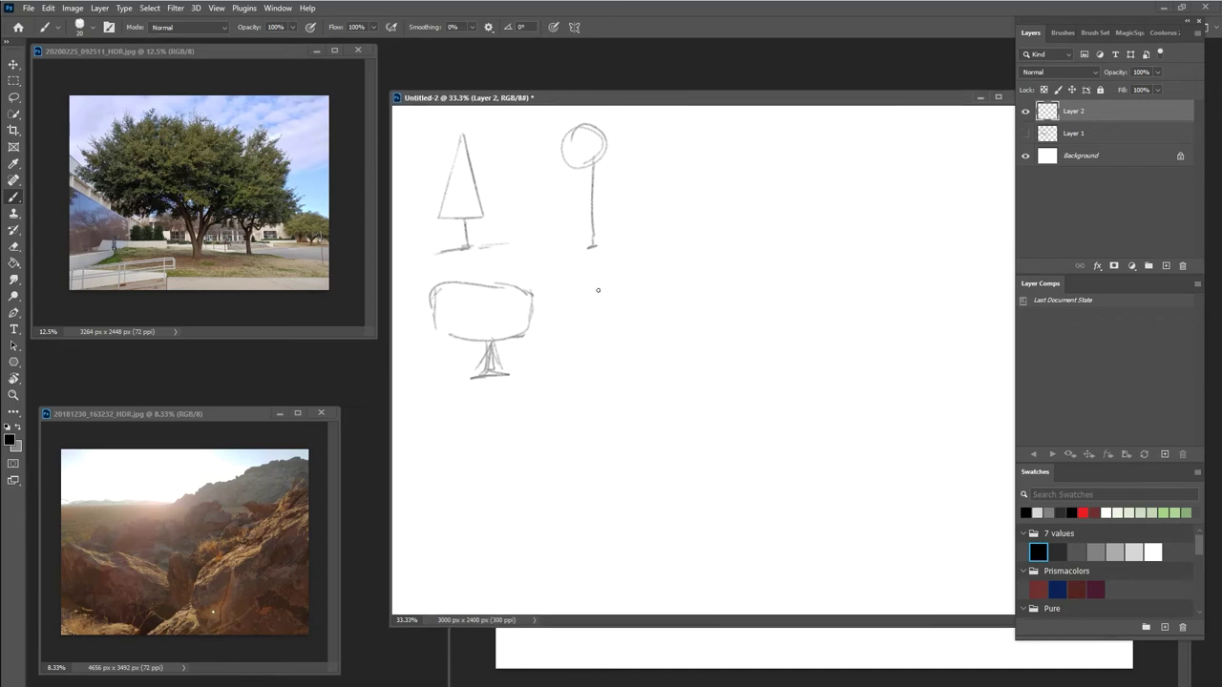
Outline the reference tree's large asymmetrical canopy with a forked trunk and ground line beside the rectangular tree.
{"action": "mouse_move", "coordinate": [595, 287]}
{"action": "left_mouse_down"}
{"action": "mouse_move", "coordinate": [606, 363]}
{"action": "mouse_move", "coordinate": [628, 377]}
{"action": "mouse_move", "coordinate": [661, 282]}
{"action": "mouse_move", "coordinate": [733, 336]}
{"action": "left_mouse_up"}
{"action": "mouse_move", "coordinate": [743, 331]}
{"action": "left_mouse_down"}
{"action": "mouse_move", "coordinate": [796, 330]}
{"action": "mouse_move", "coordinate": [809, 362]}
{"action": "mouse_move", "coordinate": [774, 393]}
{"action": "mouse_move", "coordinate": [628, 385]}
{"action": "mouse_move", "coordinate": [746, 406]}
{"action": "mouse_move", "coordinate": [808, 389]}
{"action": "left_mouse_up"}
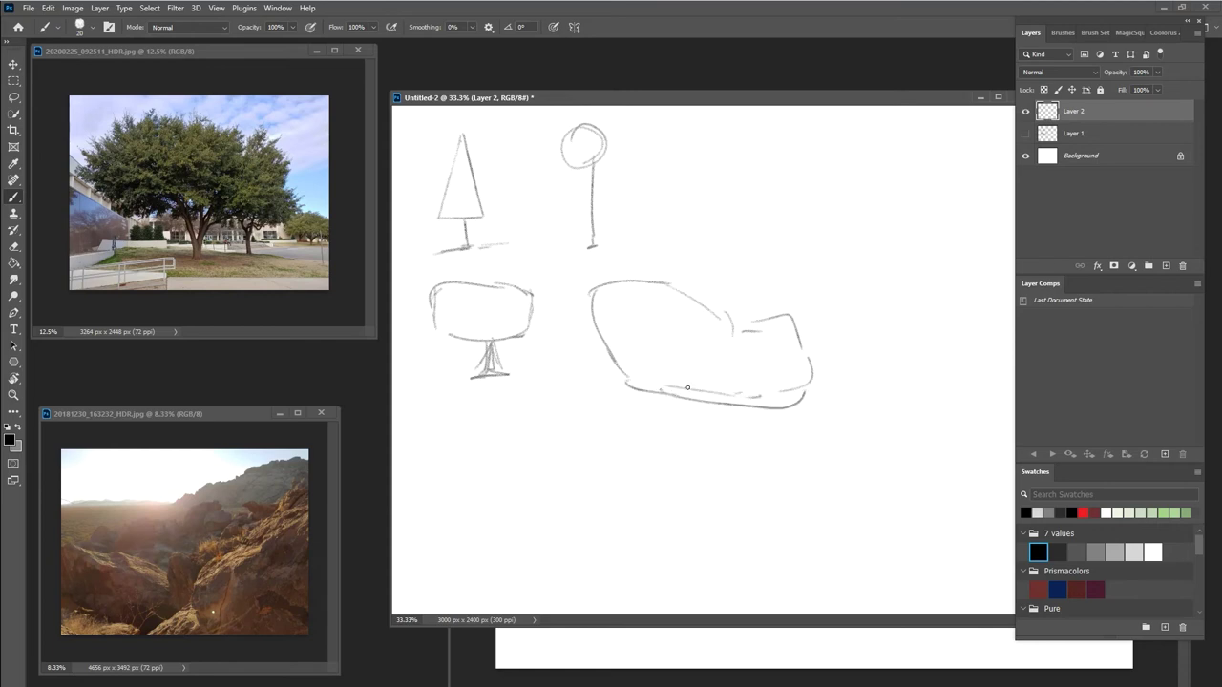
{"action": "left_click_drag", "start_coordinate": [686, 388], "coordinate": [725, 454]}
{"action": "mouse_move", "coordinate": [751, 388]}
{"action": "left_mouse_down"}
{"action": "mouse_move", "coordinate": [726, 454]}
{"action": "mouse_move", "coordinate": [703, 472]}
{"action": "mouse_move", "coordinate": [743, 473]}
{"action": "mouse_move", "coordinate": [690, 475]}
{"action": "mouse_move", "coordinate": [764, 479]}
{"action": "mouse_move", "coordinate": [699, 467]}
{"action": "mouse_move", "coordinate": [669, 479]}
{"action": "mouse_move", "coordinate": [789, 477]}
{"action": "left_mouse_up"}
{"action": "left_click_drag", "start_coordinate": [685, 476], "coordinate": [655, 475]}
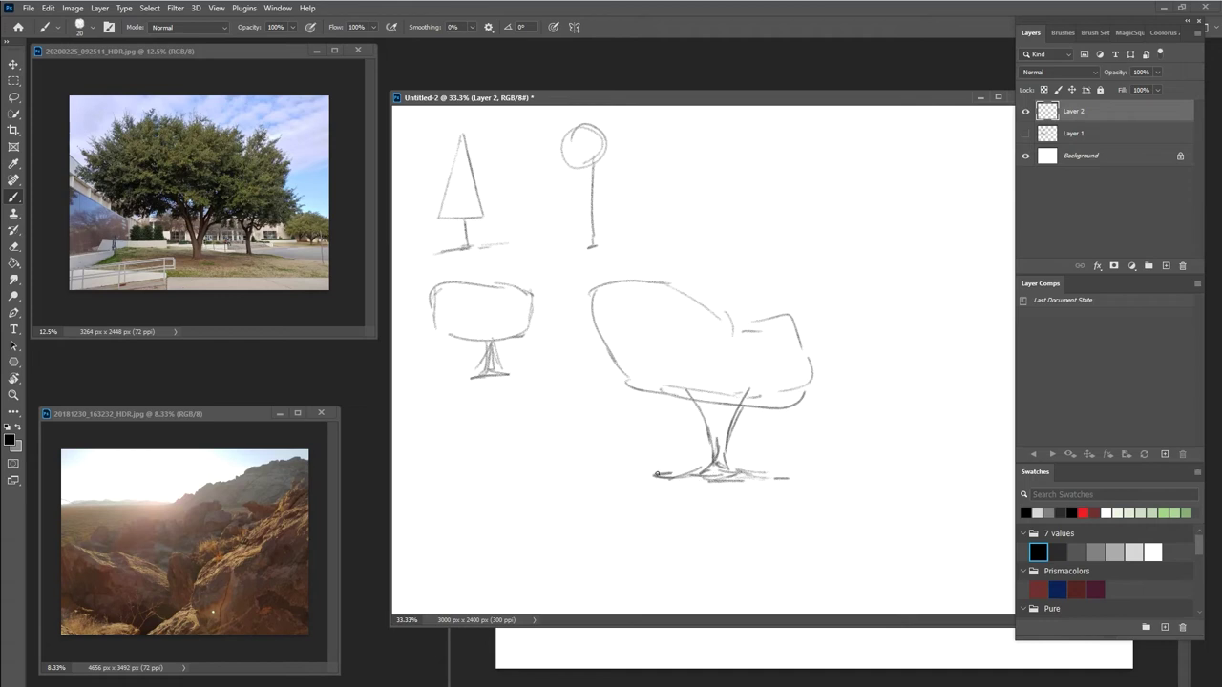
Add branches spreading from the large tree's trunk into the canopy and rework the canopy's lower edge.
{"action": "mouse_move", "coordinate": [694, 386]}
{"action": "left_mouse_down"}
{"action": "mouse_move", "coordinate": [715, 439]}
{"action": "mouse_move", "coordinate": [695, 393]}
{"action": "mouse_move", "coordinate": [716, 437]}
{"action": "mouse_move", "coordinate": [702, 408]}
{"action": "mouse_move", "coordinate": [727, 416]}
{"action": "mouse_move", "coordinate": [723, 439]}
{"action": "mouse_move", "coordinate": [752, 394]}
{"action": "mouse_move", "coordinate": [736, 422]}
{"action": "mouse_move", "coordinate": [796, 394]}
{"action": "left_mouse_up"}
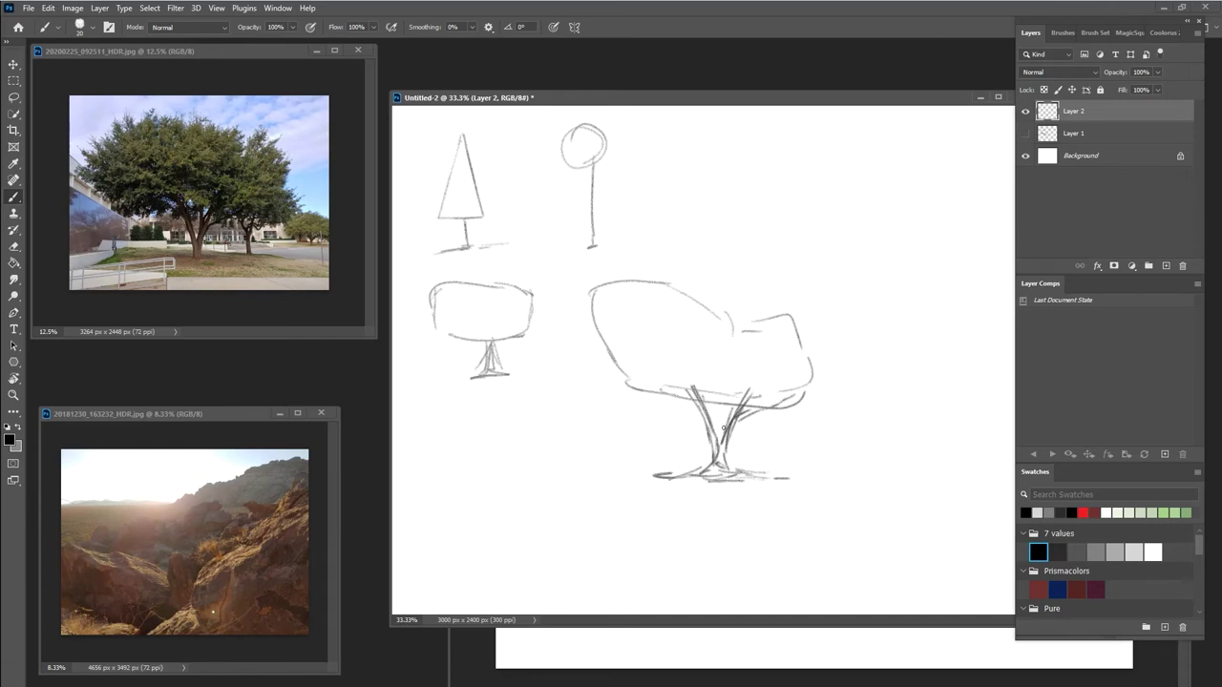
{"action": "mouse_move", "coordinate": [719, 384]}
{"action": "left_mouse_down"}
{"action": "mouse_move", "coordinate": [726, 424]}
{"action": "mouse_move", "coordinate": [702, 409]}
{"action": "mouse_move", "coordinate": [731, 473]}
{"action": "mouse_move", "coordinate": [699, 476]}
{"action": "left_mouse_up"}
{"action": "left_click_drag", "start_coordinate": [746, 423], "coordinate": [783, 403]}
{"action": "mouse_move", "coordinate": [655, 364]}
{"action": "left_mouse_down"}
{"action": "mouse_move", "coordinate": [688, 395]}
{"action": "mouse_move", "coordinate": [679, 389]}
{"action": "left_mouse_up"}
{"action": "left_click_drag", "start_coordinate": [763, 396], "coordinate": [784, 389]}
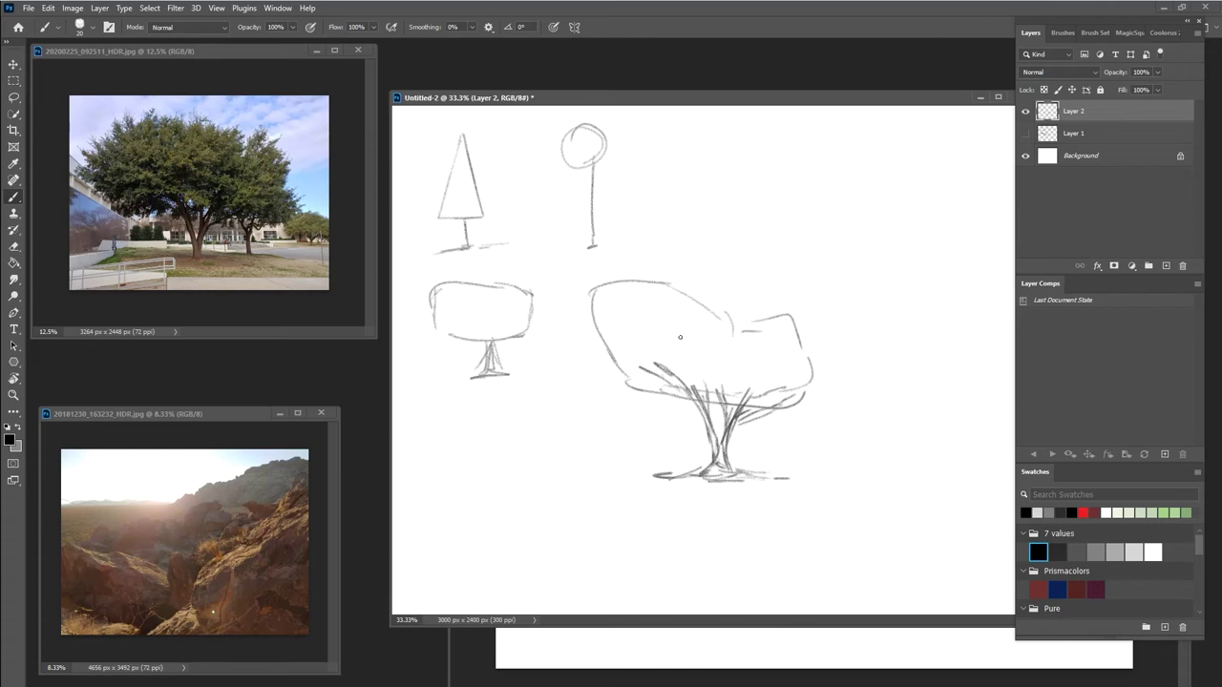
{"action": "left_click_drag", "start_coordinate": [666, 388], "coordinate": [685, 395]}
{"action": "mouse_move", "coordinate": [674, 401]}
{"action": "left_mouse_down"}
{"action": "mouse_move", "coordinate": [622, 384]}
{"action": "mouse_move", "coordinate": [621, 371]}
{"action": "left_mouse_up"}
{"action": "left_click_drag", "start_coordinate": [746, 406], "coordinate": [798, 408]}
{"action": "left_click_drag", "start_coordinate": [798, 401], "coordinate": [811, 387]}
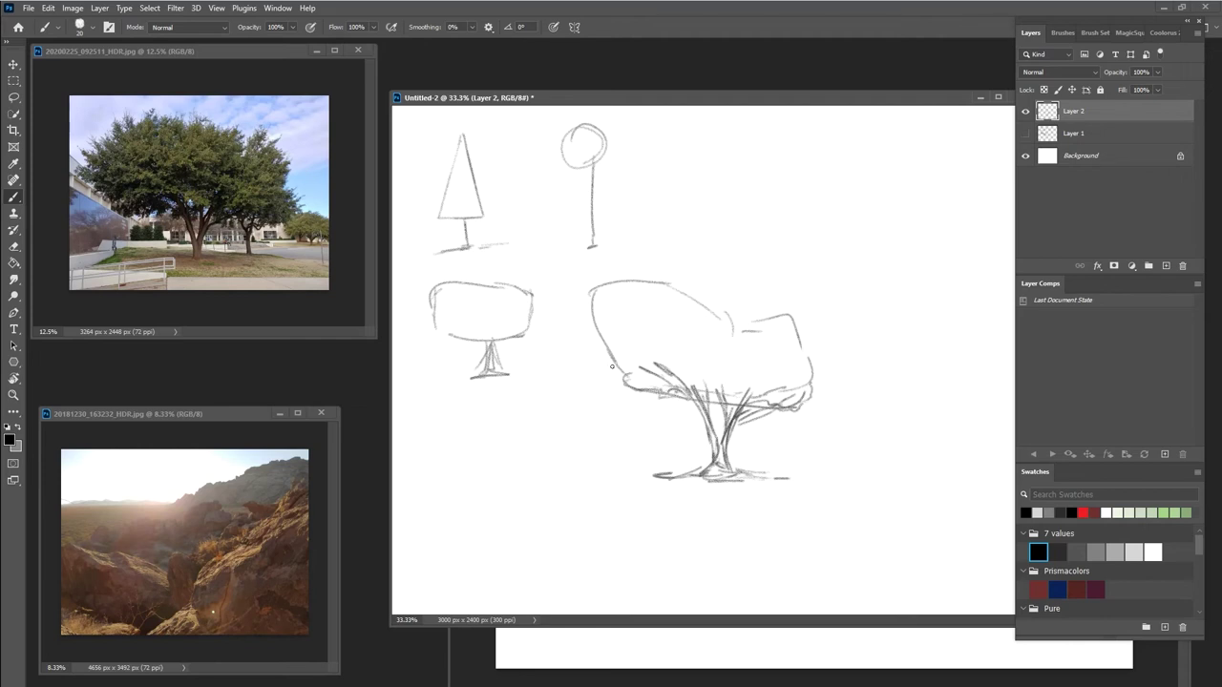
Break up the large tree's silhouette with spiky leaf strokes and outline leafy clumps and gaps inside the canopy.
{"action": "mouse_move", "coordinate": [593, 344]}
{"action": "left_mouse_down"}
{"action": "mouse_move", "coordinate": [604, 323]}
{"action": "mouse_move", "coordinate": [587, 273]}
{"action": "mouse_move", "coordinate": [603, 293]}
{"action": "mouse_move", "coordinate": [626, 270]}
{"action": "mouse_move", "coordinate": [634, 287]}
{"action": "mouse_move", "coordinate": [655, 279]}
{"action": "mouse_move", "coordinate": [658, 262]}
{"action": "mouse_move", "coordinate": [665, 294]}
{"action": "mouse_move", "coordinate": [684, 276]}
{"action": "mouse_move", "coordinate": [719, 317]}
{"action": "mouse_move", "coordinate": [755, 282]}
{"action": "mouse_move", "coordinate": [710, 301]}
{"action": "mouse_move", "coordinate": [732, 328]}
{"action": "mouse_move", "coordinate": [722, 311]}
{"action": "mouse_move", "coordinate": [732, 305]}
{"action": "mouse_move", "coordinate": [730, 322]}
{"action": "mouse_move", "coordinate": [716, 290]}
{"action": "mouse_move", "coordinate": [708, 304]}
{"action": "mouse_move", "coordinate": [755, 328]}
{"action": "mouse_move", "coordinate": [771, 299]}
{"action": "mouse_move", "coordinate": [747, 328]}
{"action": "mouse_move", "coordinate": [794, 305]}
{"action": "mouse_move", "coordinate": [789, 320]}
{"action": "mouse_move", "coordinate": [804, 334]}
{"action": "mouse_move", "coordinate": [789, 366]}
{"action": "mouse_move", "coordinate": [812, 368]}
{"action": "mouse_move", "coordinate": [827, 388]}
{"action": "mouse_move", "coordinate": [795, 408]}
{"action": "mouse_move", "coordinate": [823, 368]}
{"action": "left_mouse_up"}
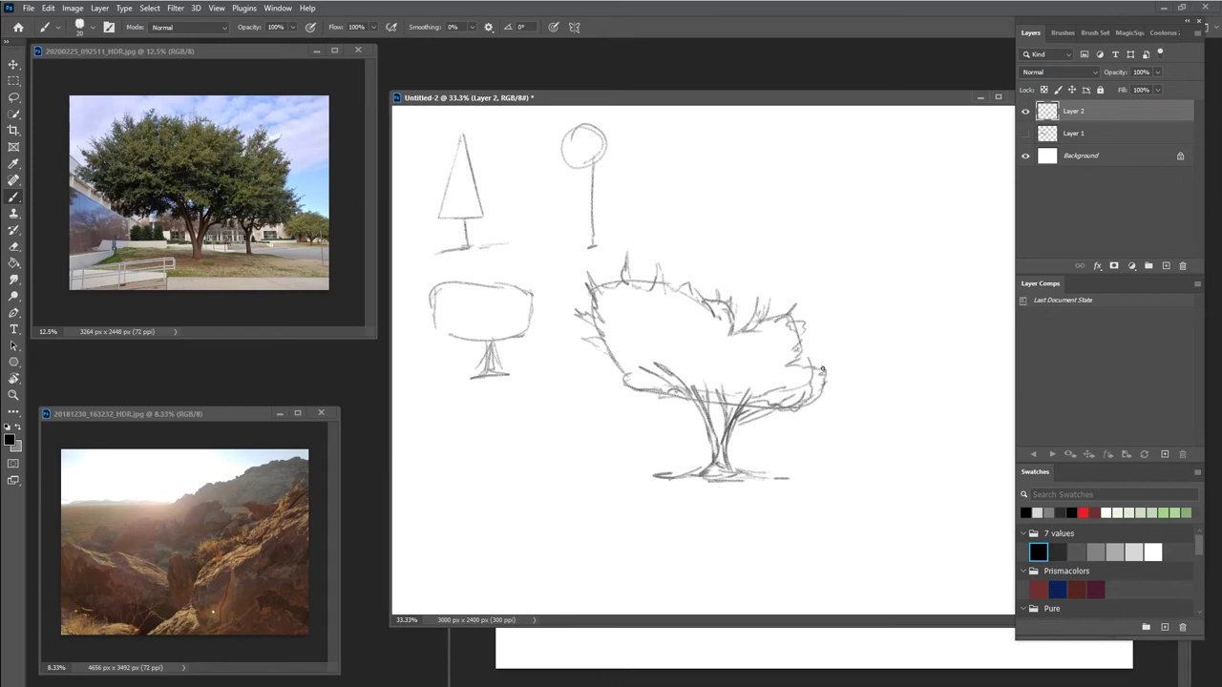
{"action": "left_click_drag", "start_coordinate": [623, 380], "coordinate": [613, 358]}
{"action": "mouse_move", "coordinate": [639, 372]}
{"action": "left_mouse_down"}
{"action": "mouse_move", "coordinate": [699, 380]}
{"action": "mouse_move", "coordinate": [719, 398]}
{"action": "mouse_move", "coordinate": [726, 383]}
{"action": "mouse_move", "coordinate": [756, 387]}
{"action": "mouse_move", "coordinate": [771, 402]}
{"action": "mouse_move", "coordinate": [711, 381]}
{"action": "left_mouse_up"}
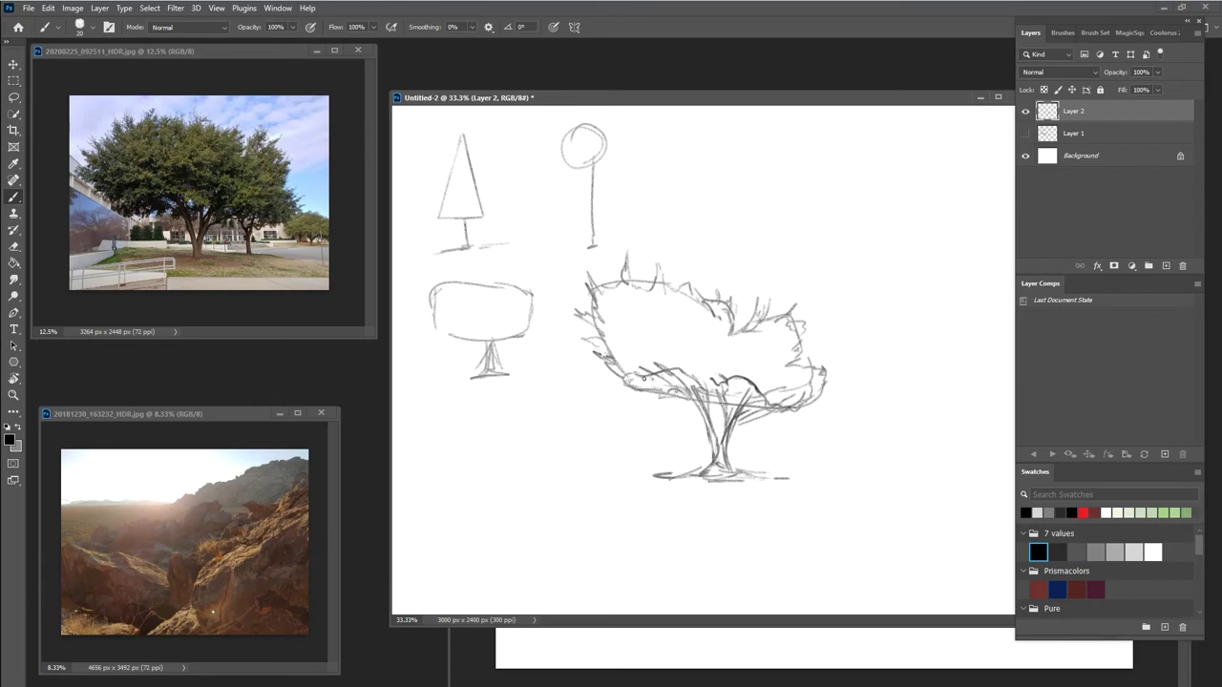
{"action": "left_click_drag", "start_coordinate": [662, 371], "coordinate": [754, 389]}
{"action": "mouse_move", "coordinate": [602, 323]}
{"action": "left_mouse_down"}
{"action": "mouse_move", "coordinate": [629, 333]}
{"action": "mouse_move", "coordinate": [605, 326]}
{"action": "mouse_move", "coordinate": [636, 348]}
{"action": "mouse_move", "coordinate": [663, 341]}
{"action": "mouse_move", "coordinate": [670, 347]}
{"action": "mouse_move", "coordinate": [650, 355]}
{"action": "mouse_move", "coordinate": [680, 361]}
{"action": "mouse_move", "coordinate": [654, 318]}
{"action": "mouse_move", "coordinate": [672, 316]}
{"action": "mouse_move", "coordinate": [645, 327]}
{"action": "mouse_move", "coordinate": [658, 316]}
{"action": "mouse_move", "coordinate": [684, 330]}
{"action": "mouse_move", "coordinate": [666, 355]}
{"action": "mouse_move", "coordinate": [691, 355]}
{"action": "mouse_move", "coordinate": [676, 367]}
{"action": "mouse_move", "coordinate": [722, 394]}
{"action": "left_mouse_up"}
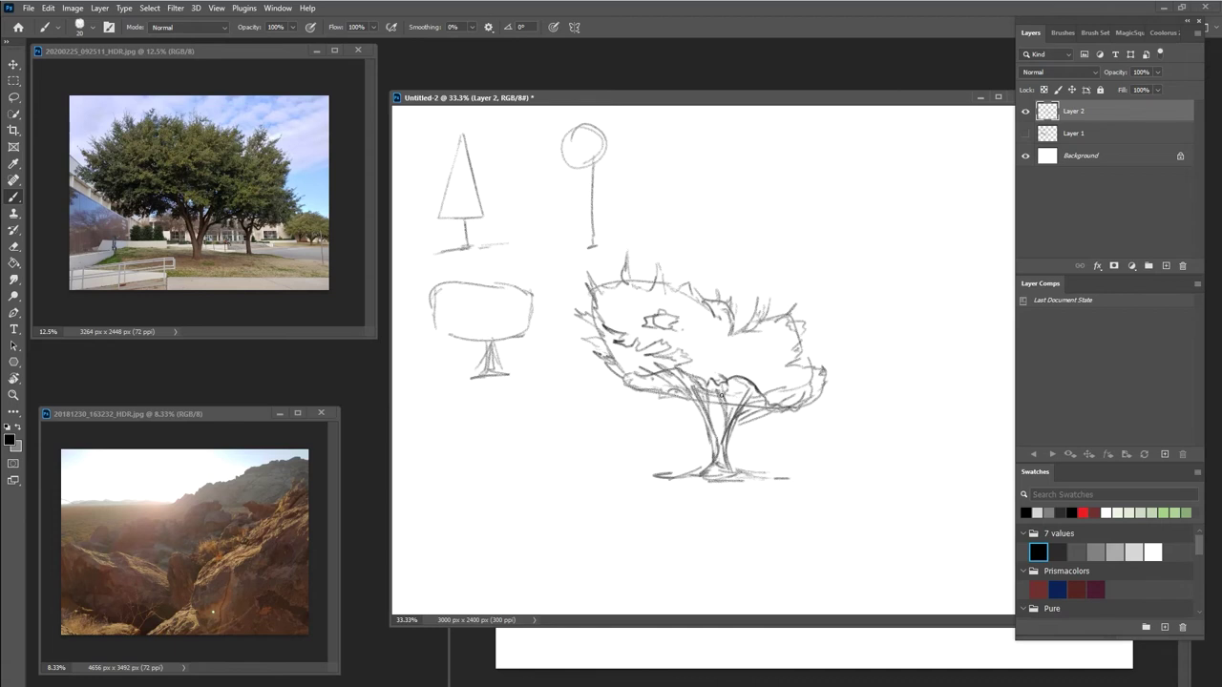
{"action": "mouse_move", "coordinate": [695, 340]}
{"action": "left_mouse_down"}
{"action": "mouse_move", "coordinate": [750, 357]}
{"action": "mouse_move", "coordinate": [691, 344]}
{"action": "mouse_move", "coordinate": [712, 368]}
{"action": "mouse_move", "coordinate": [746, 359]}
{"action": "mouse_move", "coordinate": [741, 373]}
{"action": "mouse_move", "coordinate": [767, 399]}
{"action": "mouse_move", "coordinate": [809, 394]}
{"action": "left_mouse_up"}
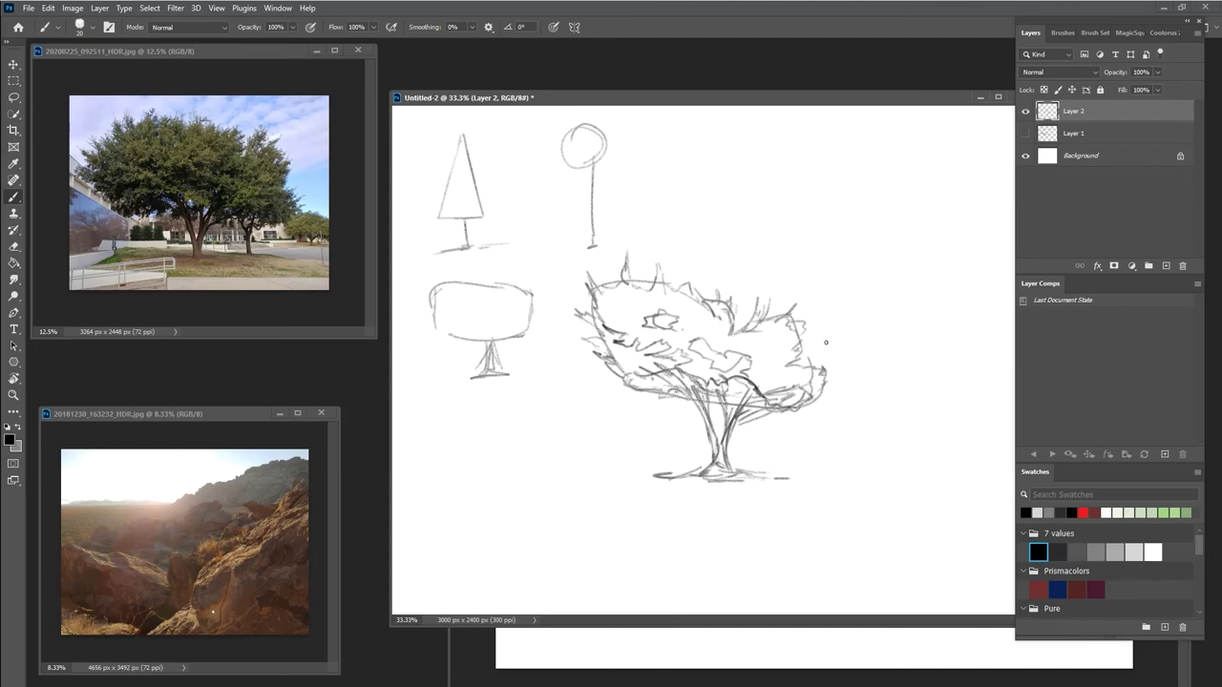
Hatch the gaps within the canopy, shade the foliage's underside, and darken the trunk.
{"action": "mouse_move", "coordinate": [658, 313]}
{"action": "left_mouse_down"}
{"action": "mouse_move", "coordinate": [695, 349]}
{"action": "mouse_move", "coordinate": [701, 341]}
{"action": "mouse_move", "coordinate": [692, 351]}
{"action": "mouse_move", "coordinate": [741, 362]}
{"action": "left_mouse_up"}
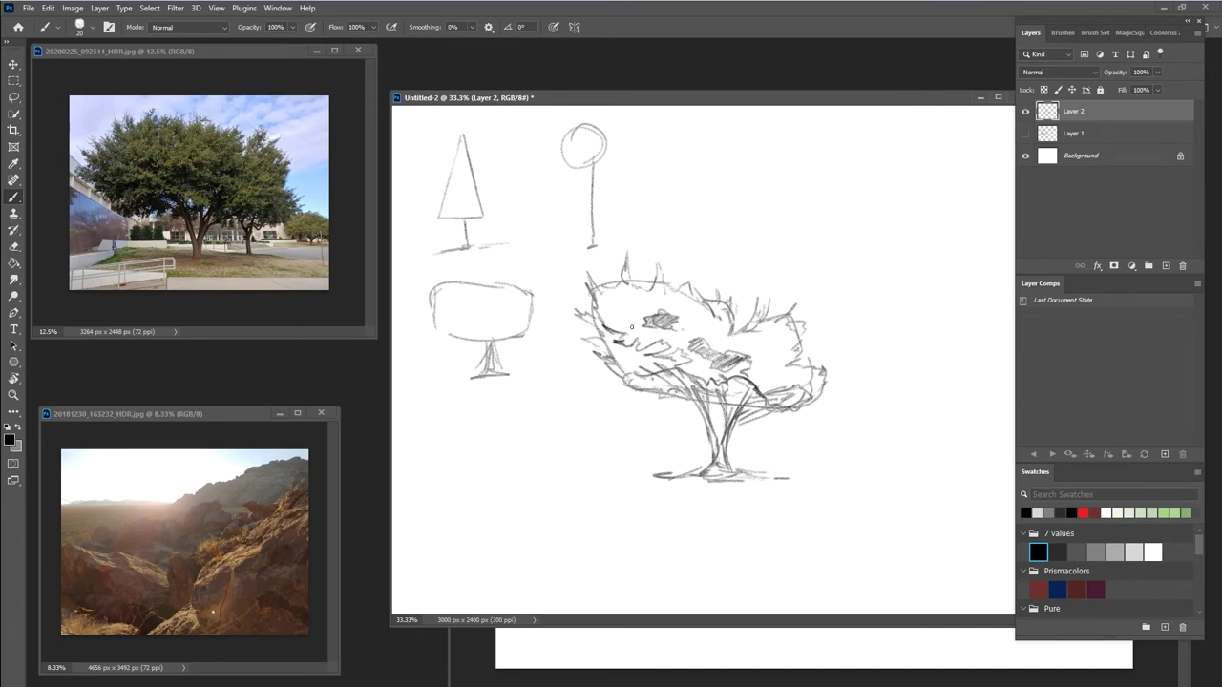
{"action": "mouse_move", "coordinate": [588, 316]}
{"action": "left_mouse_down"}
{"action": "mouse_move", "coordinate": [611, 353]}
{"action": "mouse_move", "coordinate": [639, 361]}
{"action": "mouse_move", "coordinate": [657, 349]}
{"action": "mouse_move", "coordinate": [640, 367]}
{"action": "mouse_move", "coordinate": [668, 366]}
{"action": "mouse_move", "coordinate": [646, 379]}
{"action": "mouse_move", "coordinate": [690, 363]}
{"action": "mouse_move", "coordinate": [646, 378]}
{"action": "mouse_move", "coordinate": [735, 393]}
{"action": "mouse_move", "coordinate": [705, 411]}
{"action": "mouse_move", "coordinate": [691, 401]}
{"action": "mouse_move", "coordinate": [689, 416]}
{"action": "mouse_move", "coordinate": [729, 410]}
{"action": "mouse_move", "coordinate": [735, 395]}
{"action": "mouse_move", "coordinate": [722, 388]}
{"action": "mouse_move", "coordinate": [716, 409]}
{"action": "mouse_move", "coordinate": [764, 420]}
{"action": "mouse_move", "coordinate": [737, 382]}
{"action": "mouse_move", "coordinate": [800, 401]}
{"action": "left_mouse_up"}
{"action": "mouse_move", "coordinate": [710, 422]}
{"action": "left_mouse_down"}
{"action": "mouse_move", "coordinate": [714, 453]}
{"action": "mouse_move", "coordinate": [725, 432]}
{"action": "mouse_move", "coordinate": [722, 476]}
{"action": "left_mouse_up"}
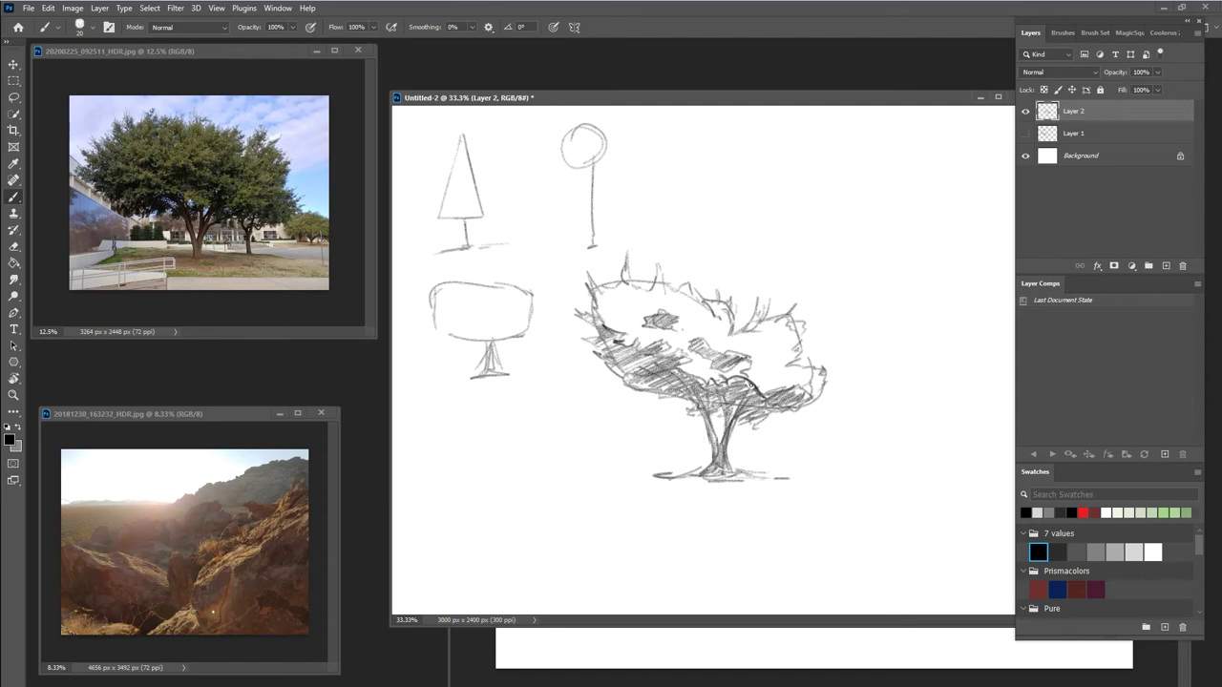
Add a small leaf stroke atop the large tree's canopy and draw a small asterisk beside the round tree.
{"action": "mouse_move", "coordinate": [642, 278]}
{"action": "left_mouse_down"}
{"action": "mouse_move", "coordinate": [659, 265]}
{"action": "mouse_move", "coordinate": [643, 289]}
{"action": "left_mouse_up"}
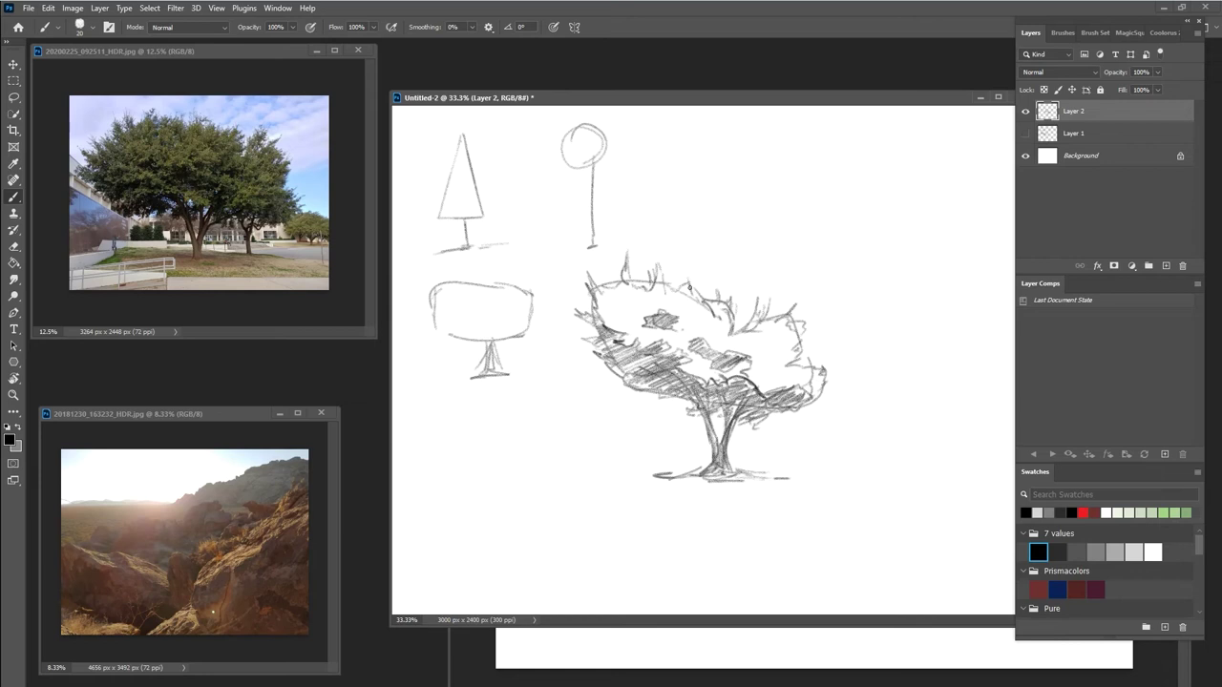
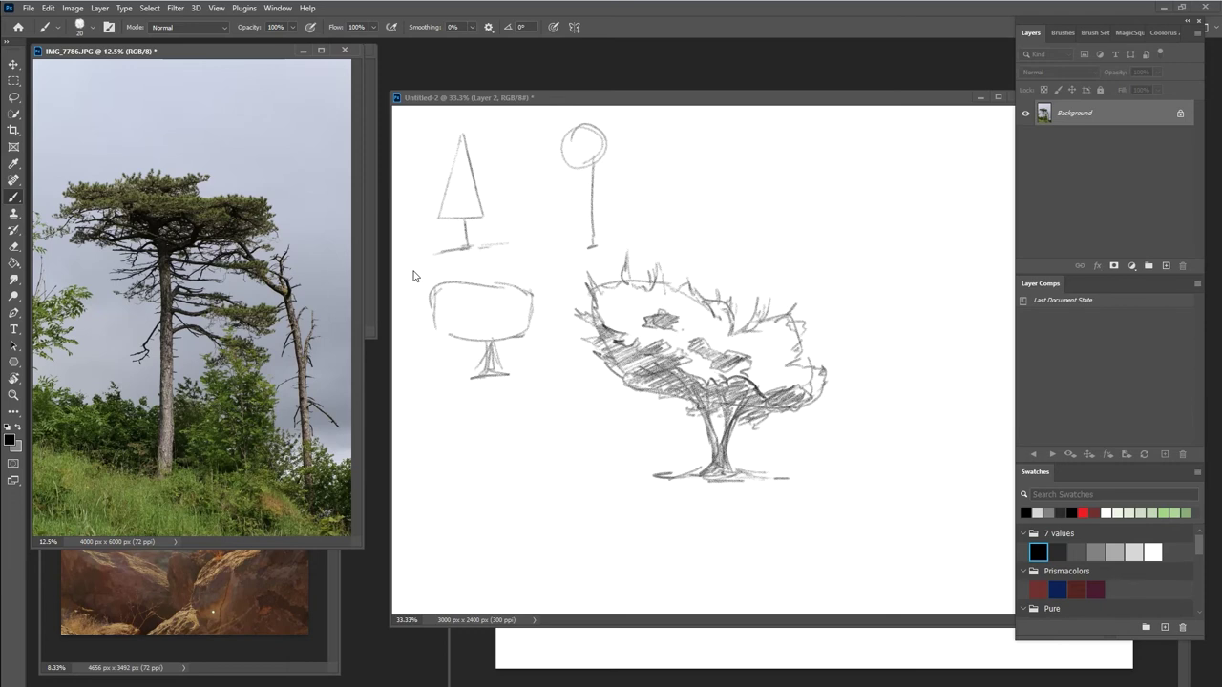
{"action": "left_click", "coordinate": [608, 98]}
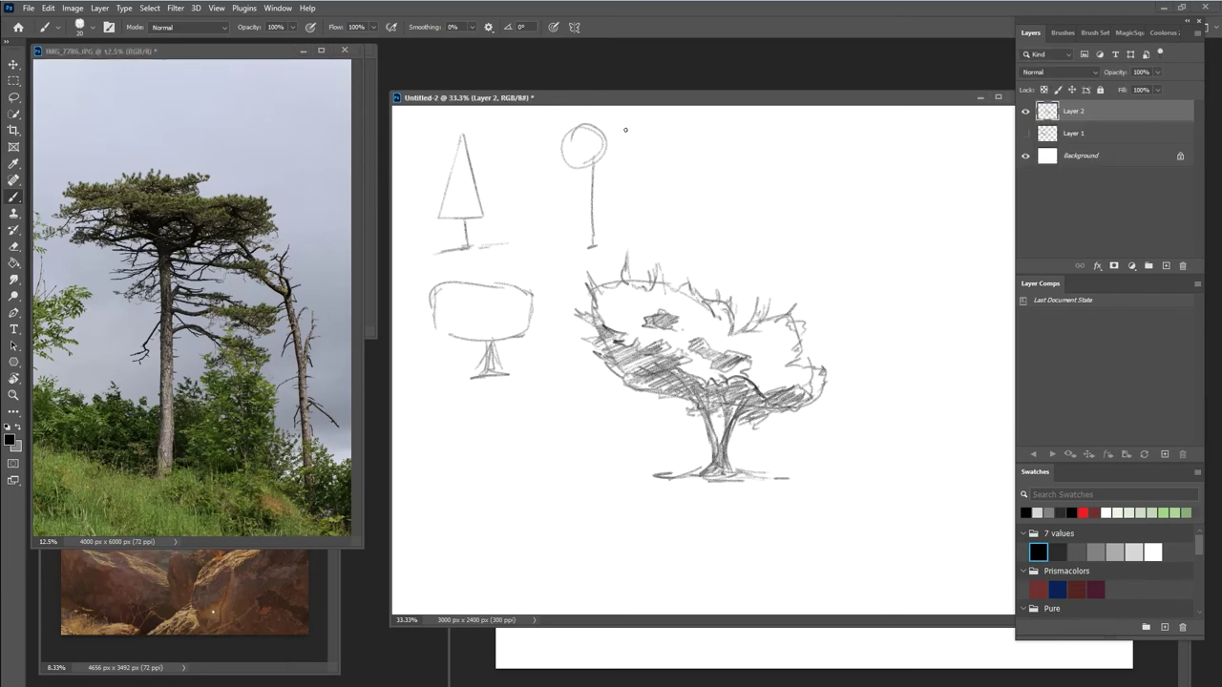
{"action": "mouse_move", "coordinate": [621, 123]}
{"action": "left_mouse_down"}
{"action": "mouse_move", "coordinate": [623, 140]}
{"action": "mouse_move", "coordinate": [633, 125]}
{"action": "left_mouse_up"}
{"action": "left_click_drag", "start_coordinate": [813, 101], "coordinate": [669, 58]}
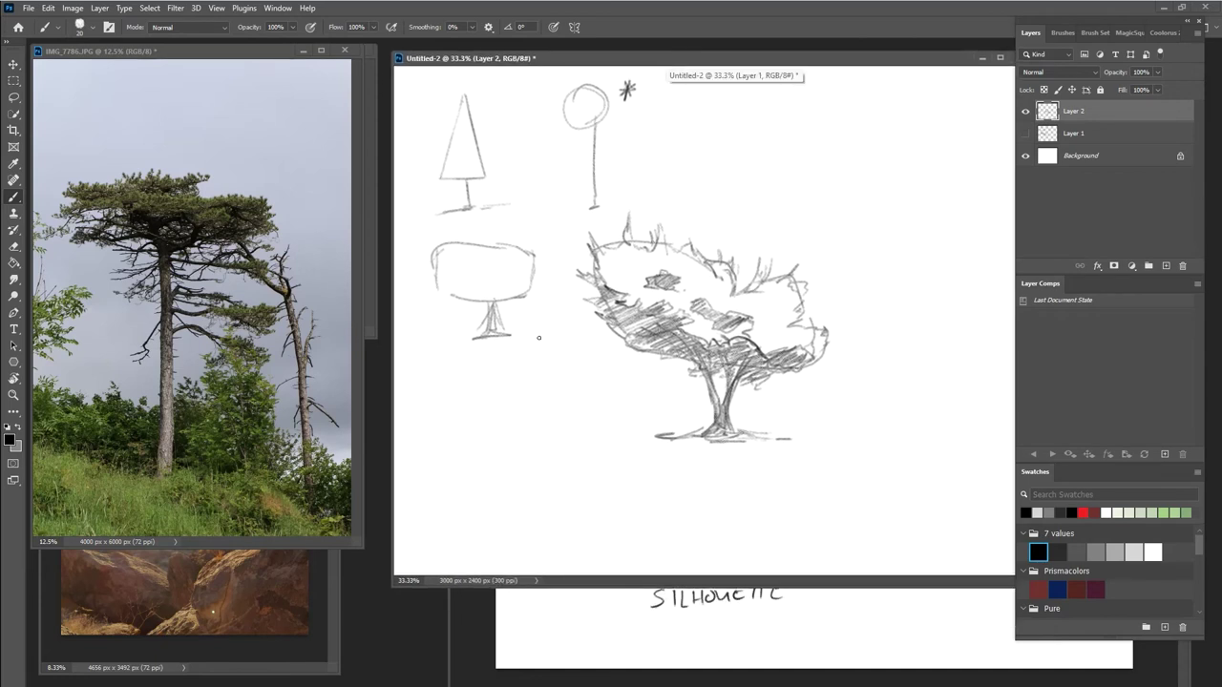
Sketch the pine's flat elliptical canopy and long, slightly curved trunk below the rectangular tree.
{"action": "mouse_move", "coordinate": [481, 361]}
{"action": "left_mouse_down"}
{"action": "mouse_move", "coordinate": [563, 395]}
{"action": "mouse_move", "coordinate": [605, 387]}
{"action": "mouse_move", "coordinate": [524, 349]}
{"action": "mouse_move", "coordinate": [609, 368]}
{"action": "mouse_move", "coordinate": [611, 383]}
{"action": "mouse_move", "coordinate": [598, 390]}
{"action": "mouse_move", "coordinate": [492, 351]}
{"action": "left_mouse_up"}
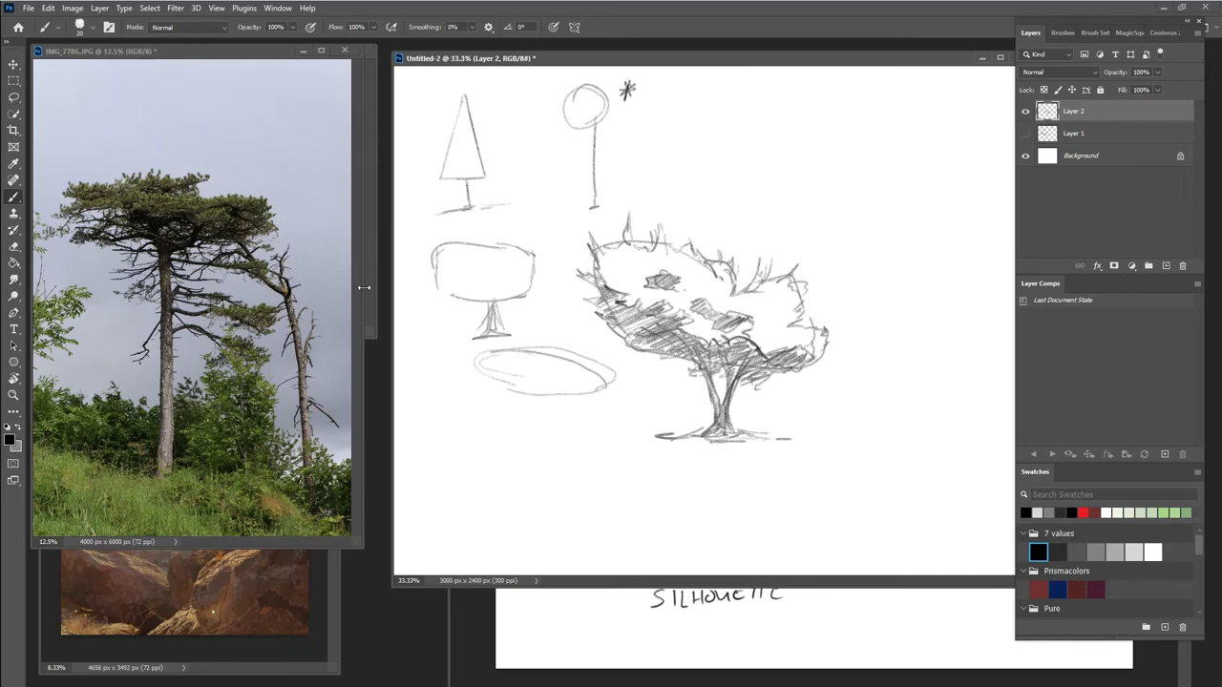
{"action": "mouse_move", "coordinate": [526, 391]}
{"action": "left_mouse_down"}
{"action": "mouse_move", "coordinate": [533, 517]}
{"action": "mouse_move", "coordinate": [530, 441]}
{"action": "mouse_move", "coordinate": [529, 527]}
{"action": "mouse_move", "coordinate": [534, 437]}
{"action": "mouse_move", "coordinate": [515, 537]}
{"action": "left_mouse_up"}
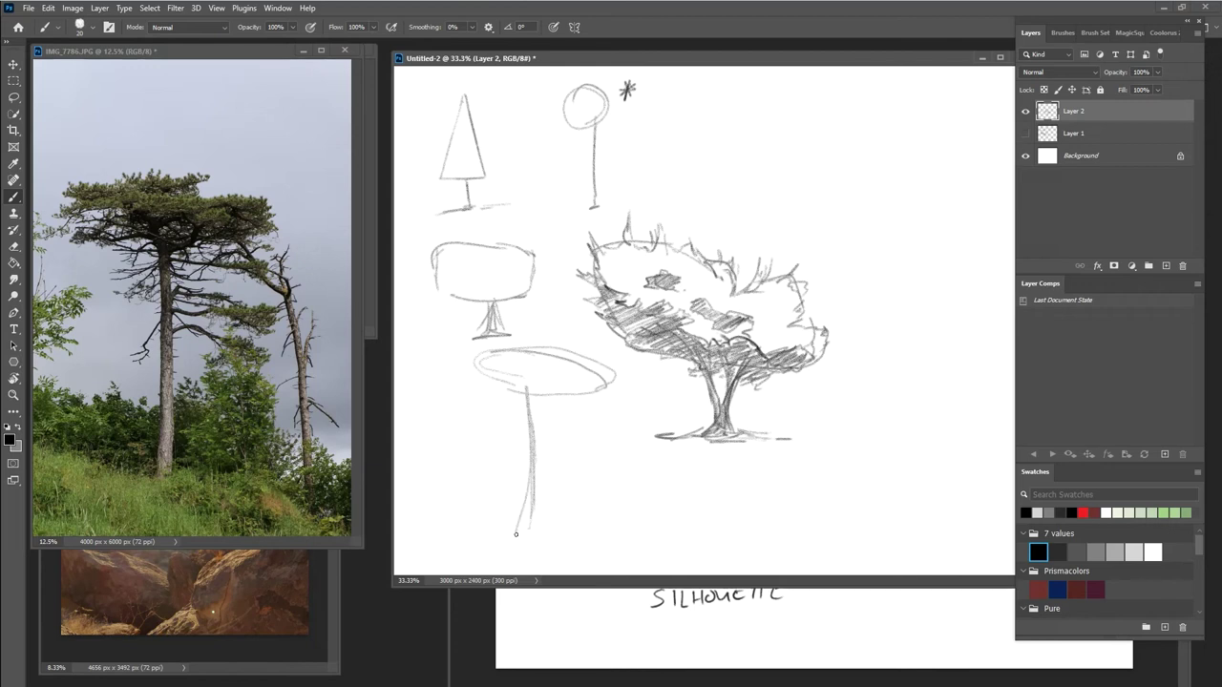
{"action": "mouse_move", "coordinate": [536, 450]}
{"action": "left_mouse_down"}
{"action": "mouse_move", "coordinate": [523, 535]}
{"action": "mouse_move", "coordinate": [529, 390]}
{"action": "left_mouse_up"}
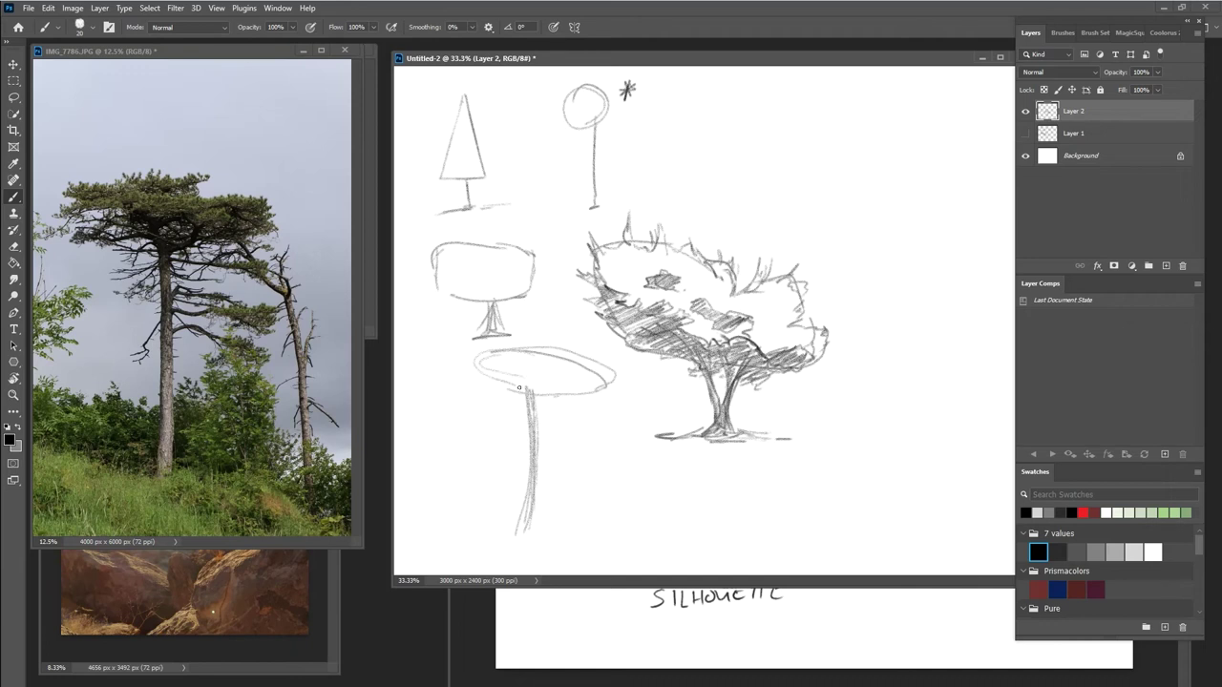
Add thin bare branches along both sides of the pine's trunk and thicker limbs forking up into the canopy.
{"action": "mouse_move", "coordinate": [535, 417]}
{"action": "left_mouse_down"}
{"action": "mouse_move", "coordinate": [565, 417]}
{"action": "mouse_move", "coordinate": [545, 439]}
{"action": "mouse_move", "coordinate": [603, 440]}
{"action": "left_mouse_up"}
{"action": "mouse_move", "coordinate": [536, 459]}
{"action": "left_mouse_down"}
{"action": "mouse_move", "coordinate": [602, 459]}
{"action": "mouse_move", "coordinate": [537, 422]}
{"action": "mouse_move", "coordinate": [556, 424]}
{"action": "mouse_move", "coordinate": [537, 404]}
{"action": "mouse_move", "coordinate": [591, 406]}
{"action": "left_mouse_up"}
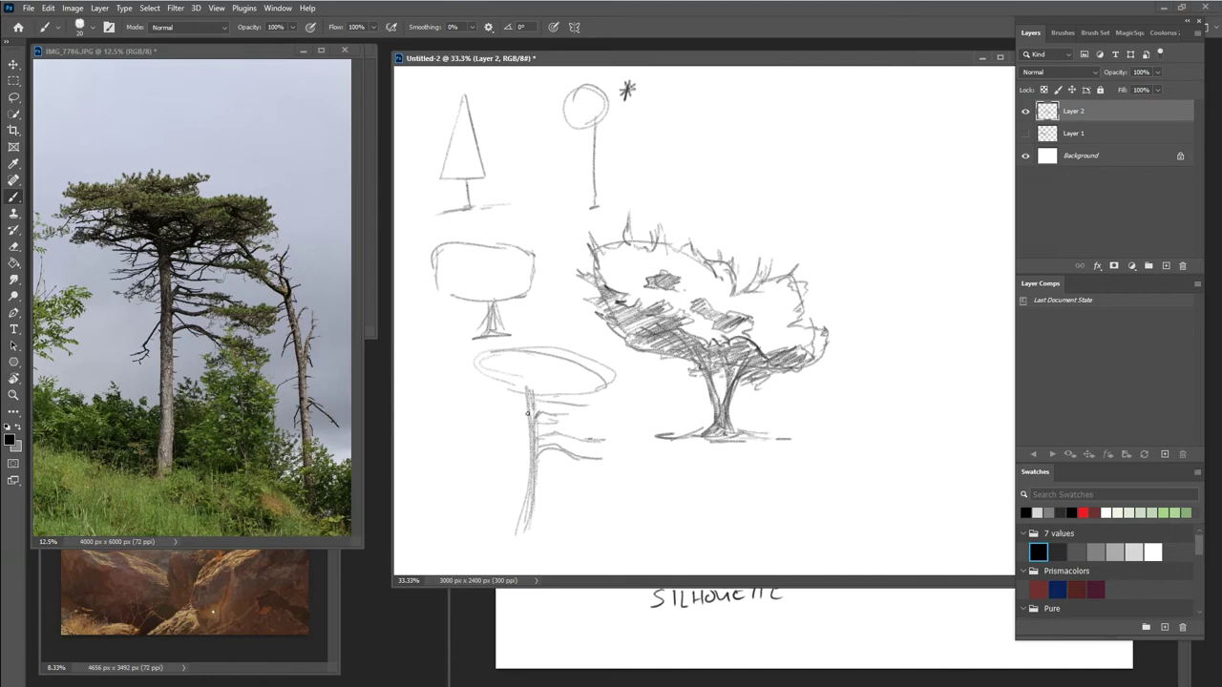
{"action": "mouse_move", "coordinate": [526, 409]}
{"action": "left_mouse_down"}
{"action": "mouse_move", "coordinate": [506, 420]}
{"action": "mouse_move", "coordinate": [521, 432]}
{"action": "mouse_move", "coordinate": [506, 449]}
{"action": "mouse_move", "coordinate": [509, 439]}
{"action": "left_mouse_up"}
{"action": "mouse_move", "coordinate": [525, 381]}
{"action": "left_mouse_down"}
{"action": "mouse_move", "coordinate": [479, 379]}
{"action": "mouse_move", "coordinate": [530, 395]}
{"action": "mouse_move", "coordinate": [570, 371]}
{"action": "mouse_move", "coordinate": [503, 368]}
{"action": "mouse_move", "coordinate": [521, 389]}
{"action": "mouse_move", "coordinate": [499, 365]}
{"action": "mouse_move", "coordinate": [550, 366]}
{"action": "mouse_move", "coordinate": [523, 373]}
{"action": "mouse_move", "coordinate": [527, 390]}
{"action": "mouse_move", "coordinate": [457, 364]}
{"action": "left_mouse_up"}
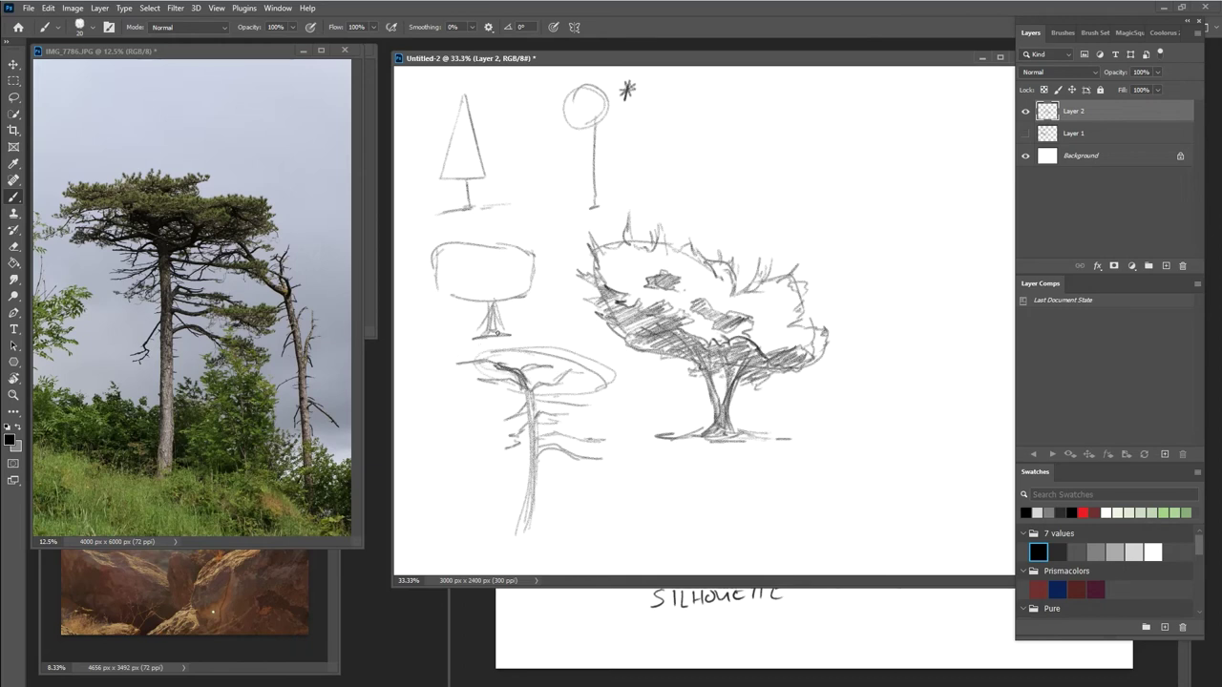
Erase the base of the rectangular tree's trunk and rough in a ragged leafy outline around the pine's canopy.
{"action": "key", "text": "e"}
{"action": "mouse_move", "coordinate": [495, 320]}
{"action": "left_mouse_down"}
{"action": "mouse_move", "coordinate": [478, 336]}
{"action": "mouse_move", "coordinate": [477, 321]}
{"action": "left_mouse_up"}
{"action": "key", "text": "b"}
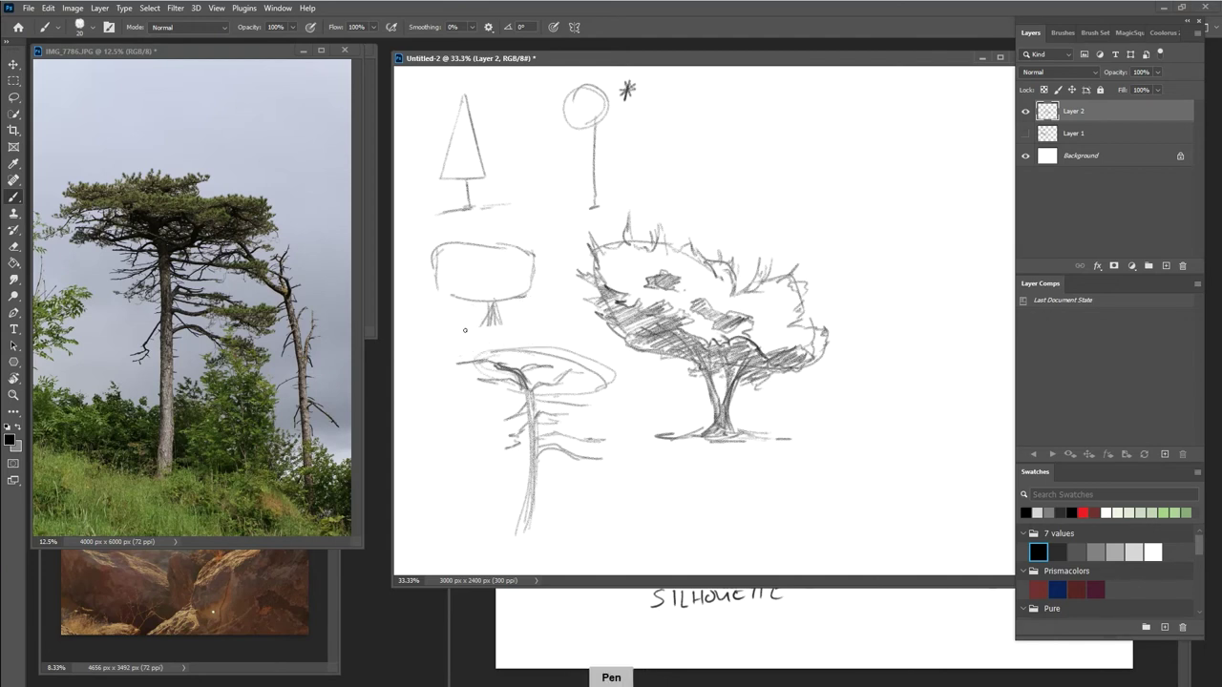
{"action": "mouse_move", "coordinate": [477, 345]}
{"action": "left_mouse_down"}
{"action": "mouse_move", "coordinate": [567, 332]}
{"action": "mouse_move", "coordinate": [571, 357]}
{"action": "mouse_move", "coordinate": [534, 355]}
{"action": "mouse_move", "coordinate": [618, 378]}
{"action": "mouse_move", "coordinate": [578, 398]}
{"action": "mouse_move", "coordinate": [531, 392]}
{"action": "mouse_move", "coordinate": [541, 394]}
{"action": "mouse_move", "coordinate": [564, 391]}
{"action": "mouse_move", "coordinate": [488, 383]}
{"action": "mouse_move", "coordinate": [453, 364]}
{"action": "mouse_move", "coordinate": [482, 380]}
{"action": "mouse_move", "coordinate": [471, 376]}
{"action": "left_mouse_up"}
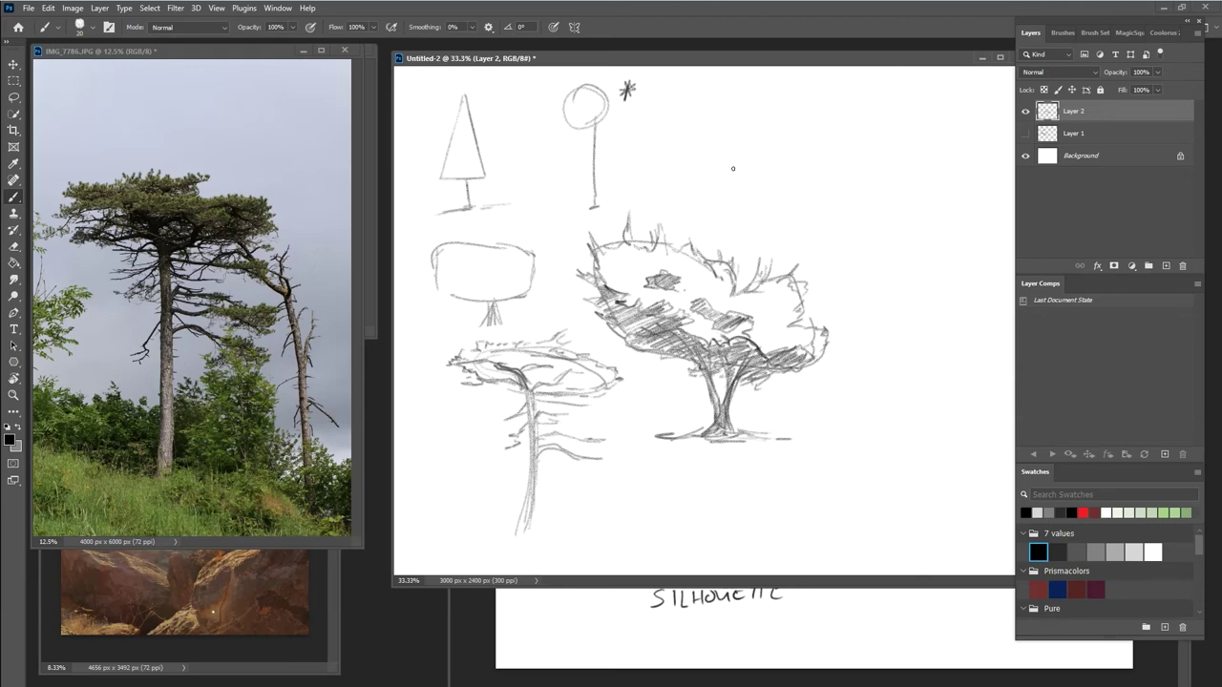
Draw a sample contour line with small leaf tufts above the large tree, and add similar tufts along the pine canopy's upper edge.
{"action": "mouse_move", "coordinate": [707, 188]}
{"action": "left_mouse_down"}
{"action": "mouse_move", "coordinate": [757, 164]}
{"action": "mouse_move", "coordinate": [849, 162]}
{"action": "mouse_move", "coordinate": [725, 175]}
{"action": "mouse_move", "coordinate": [867, 162]}
{"action": "left_mouse_up"}
{"action": "mouse_move", "coordinate": [782, 160]}
{"action": "left_mouse_down"}
{"action": "mouse_move", "coordinate": [781, 150]}
{"action": "mouse_move", "coordinate": [798, 161]}
{"action": "mouse_move", "coordinate": [800, 149]}
{"action": "mouse_move", "coordinate": [846, 141]}
{"action": "left_mouse_up"}
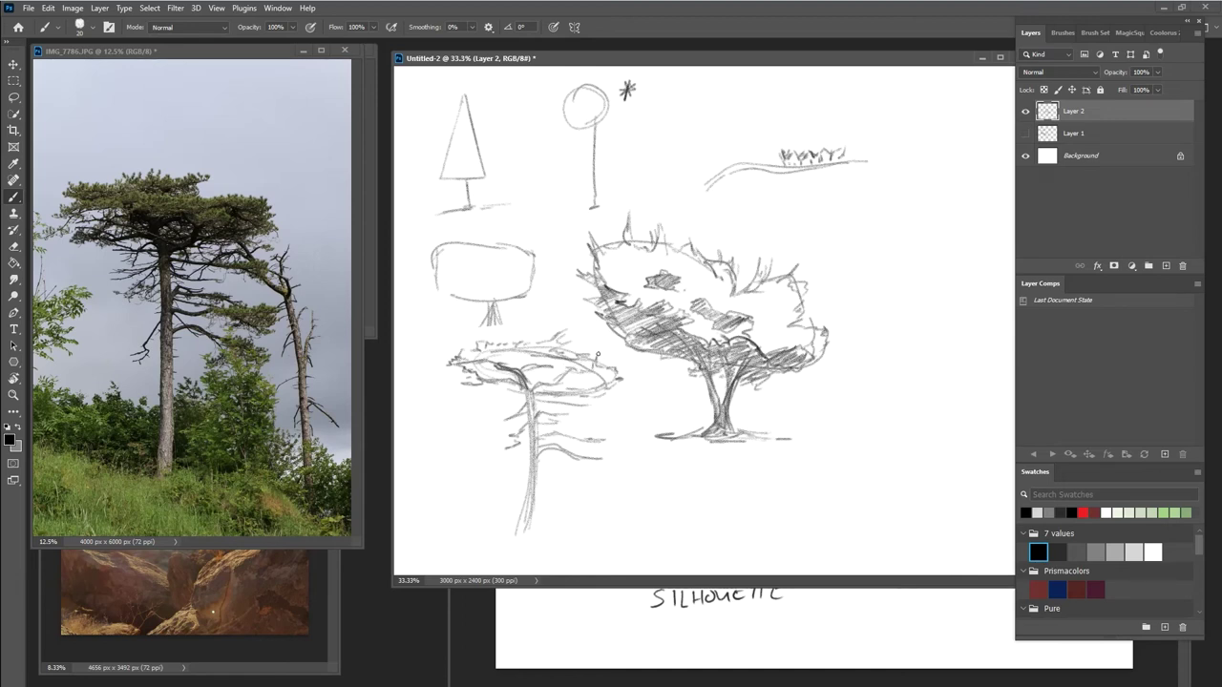
{"action": "mouse_move", "coordinate": [605, 363]}
{"action": "left_mouse_down"}
{"action": "mouse_move", "coordinate": [558, 334]}
{"action": "mouse_move", "coordinate": [458, 353]}
{"action": "left_mouse_up"}
Define and hatch the shaded underside of the pine's canopy and darken the full length of its trunk.
{"action": "left_click_drag", "start_coordinate": [501, 365], "coordinate": [616, 374]}
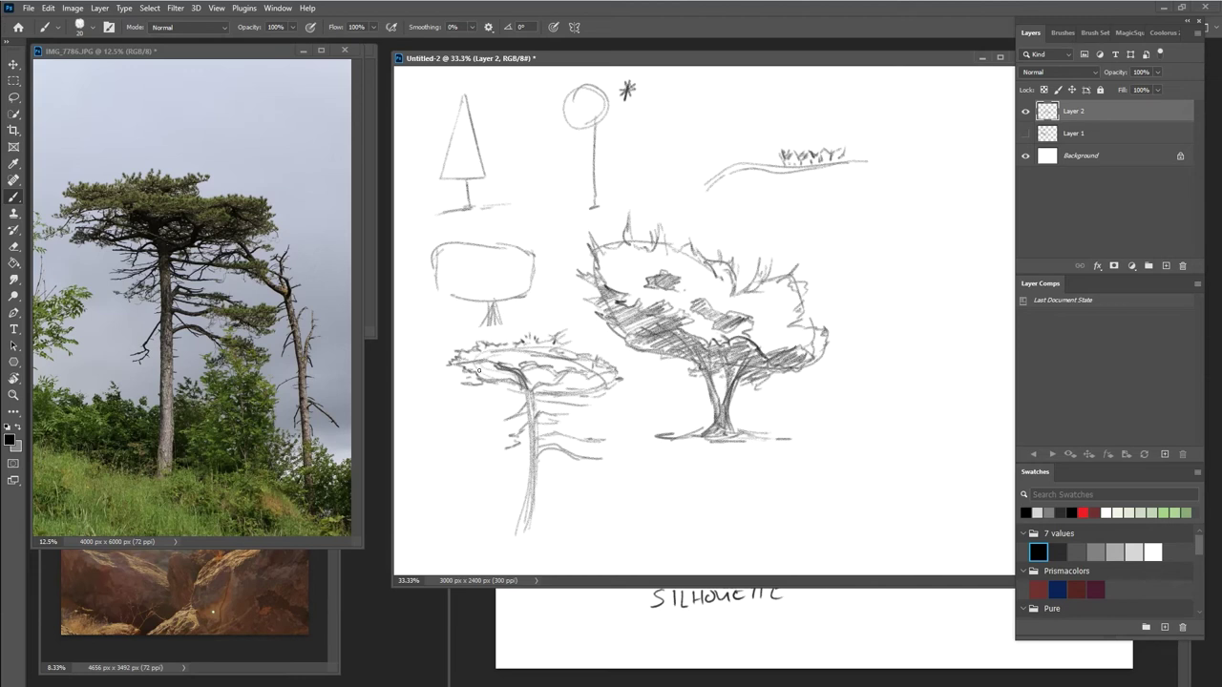
{"action": "mouse_move", "coordinate": [476, 363]}
{"action": "left_mouse_down"}
{"action": "mouse_move", "coordinate": [501, 379]}
{"action": "mouse_move", "coordinate": [546, 370]}
{"action": "mouse_move", "coordinate": [581, 390]}
{"action": "mouse_move", "coordinate": [611, 378]}
{"action": "mouse_move", "coordinate": [564, 379]}
{"action": "mouse_move", "coordinate": [590, 400]}
{"action": "left_mouse_up"}
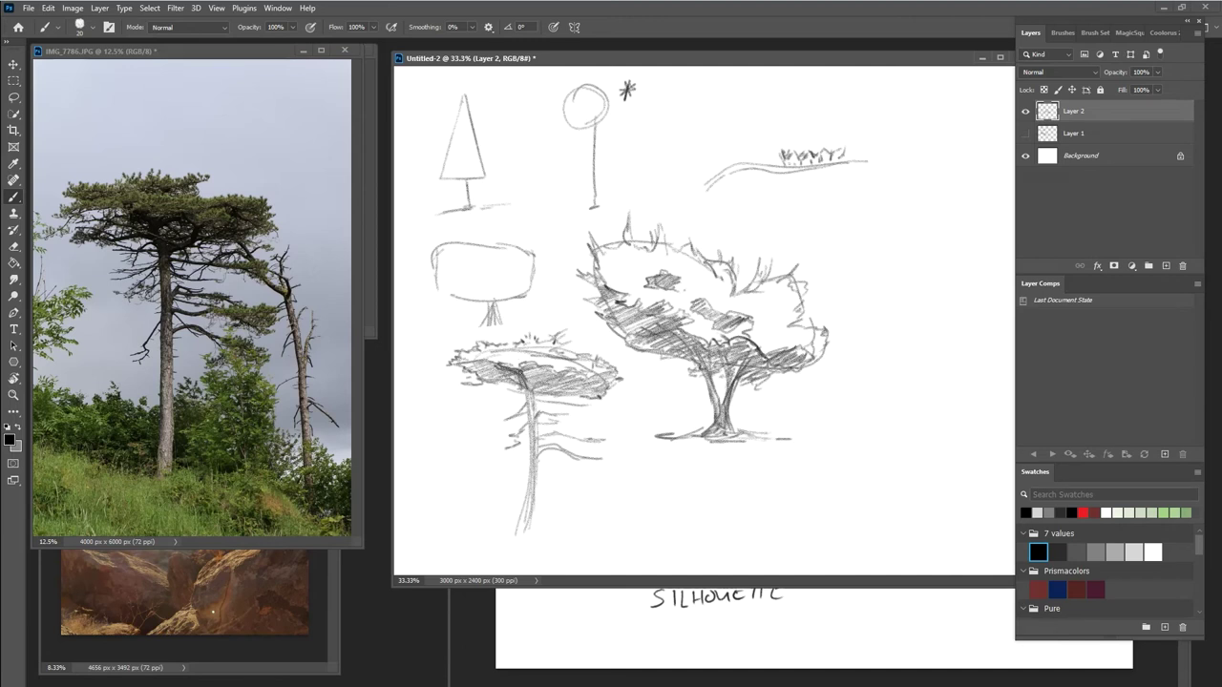
{"action": "left_click_drag", "start_coordinate": [530, 398], "coordinate": [532, 432]}
{"action": "mouse_move", "coordinate": [532, 394]}
{"action": "left_mouse_down"}
{"action": "mouse_move", "coordinate": [554, 378]}
{"action": "mouse_move", "coordinate": [494, 377]}
{"action": "mouse_move", "coordinate": [528, 406]}
{"action": "mouse_move", "coordinate": [532, 482]}
{"action": "left_mouse_up"}
{"action": "left_click_drag", "start_coordinate": [531, 430], "coordinate": [532, 500]}
{"action": "mouse_move", "coordinate": [532, 454]}
{"action": "left_mouse_down"}
{"action": "mouse_move", "coordinate": [524, 534]}
{"action": "mouse_move", "coordinate": [532, 444]}
{"action": "mouse_move", "coordinate": [517, 539]}
{"action": "left_mouse_up"}
Draw uneven grass blades along the sloping ground on both sides of the pine's trunk base.
{"action": "left_click_drag", "start_coordinate": [528, 513], "coordinate": [536, 531]}
{"action": "left_click_drag", "start_coordinate": [540, 542], "coordinate": [549, 523]}
{"action": "mouse_move", "coordinate": [553, 544]}
{"action": "left_mouse_down"}
{"action": "mouse_move", "coordinate": [554, 525]}
{"action": "mouse_move", "coordinate": [502, 522]}
{"action": "left_mouse_up"}
{"action": "mouse_move", "coordinate": [497, 535]}
{"action": "left_mouse_down"}
{"action": "mouse_move", "coordinate": [495, 502]}
{"action": "mouse_move", "coordinate": [494, 521]}
{"action": "left_mouse_up"}
{"action": "left_click_drag", "start_coordinate": [492, 538], "coordinate": [485, 501]}
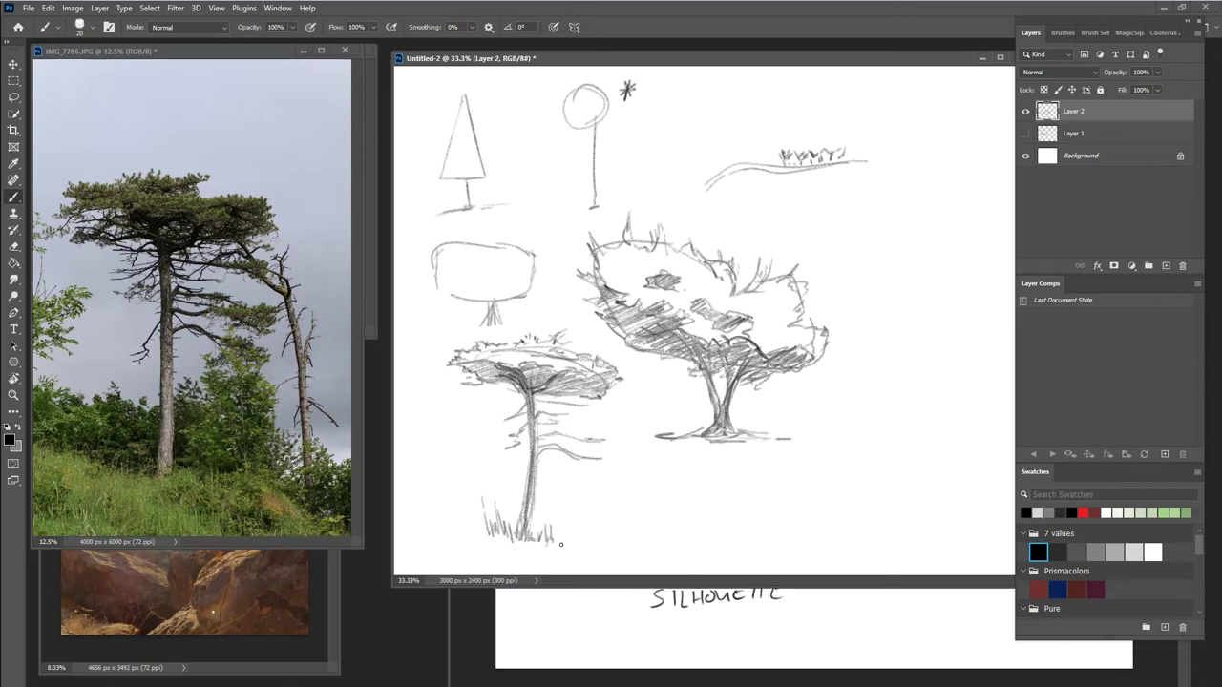
{"action": "left_click_drag", "start_coordinate": [566, 548], "coordinate": [580, 530]}
{"action": "left_click_drag", "start_coordinate": [587, 546], "coordinate": [603, 551]}
{"action": "left_click_drag", "start_coordinate": [479, 524], "coordinate": [468, 511]}
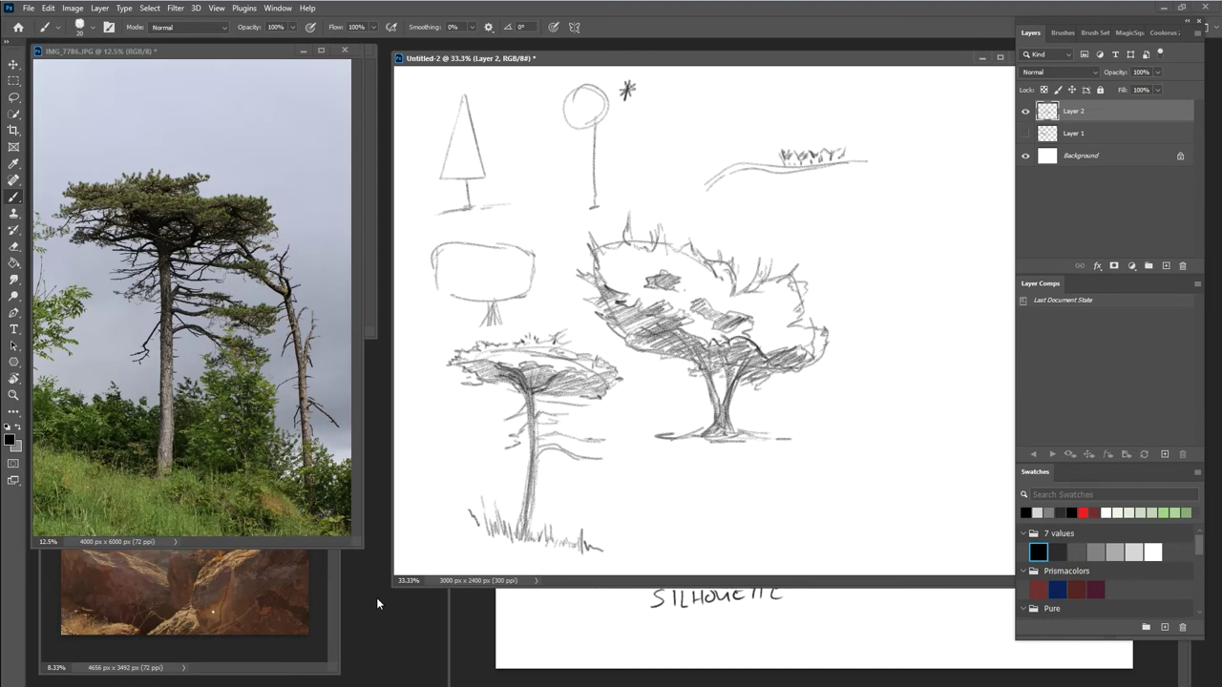
Hide the tree sketch layer and add a new blank layer for the next study.
{"action": "left_click_drag", "start_coordinate": [784, 63], "coordinate": [723, 61]}
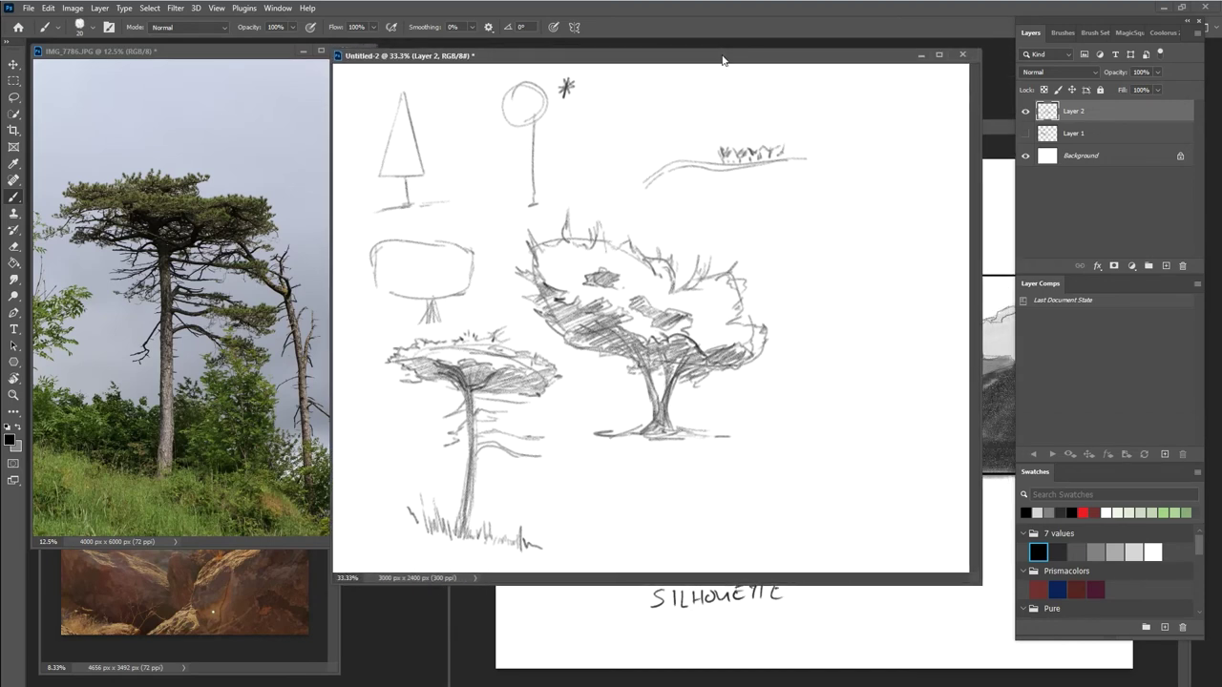
{"action": "left_click", "coordinate": [1026, 112]}
{"action": "left_click", "coordinate": [1164, 266]}
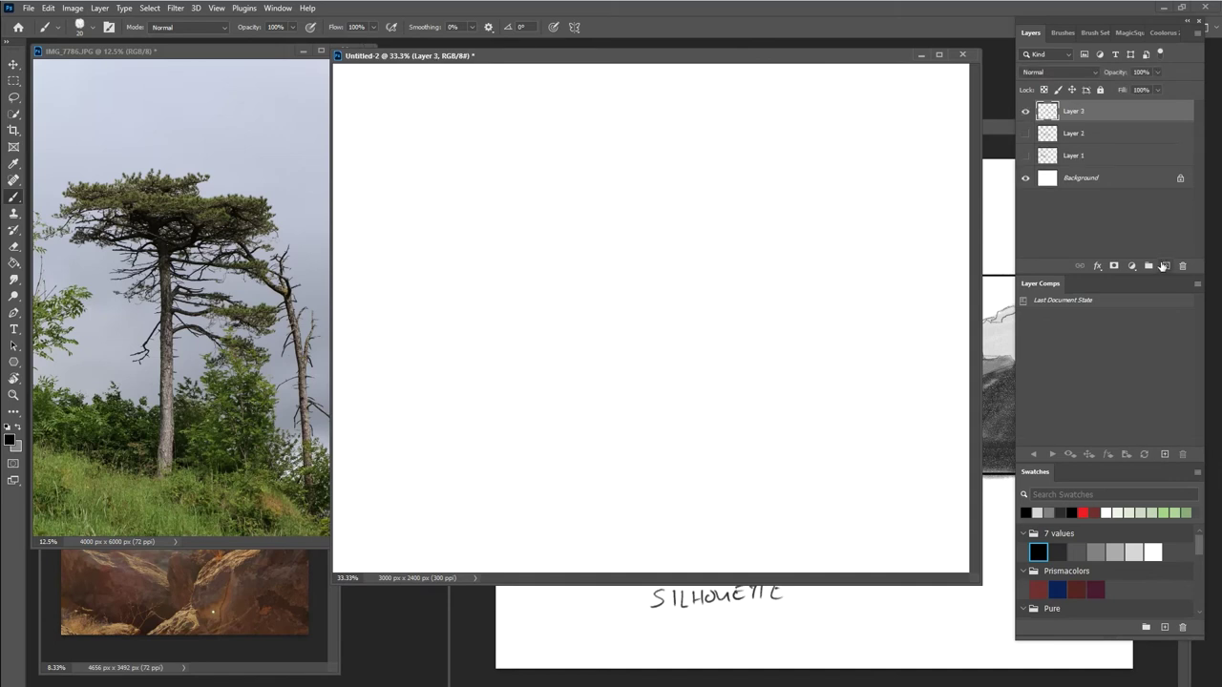
Replace the pine photo with 20190929_075242.jpg at 12.5% in a compact window, and reduce the brush size to 15.
{"action": "left_click", "coordinate": [286, 50]}
{"action": "left_click", "coordinate": [348, 51]}
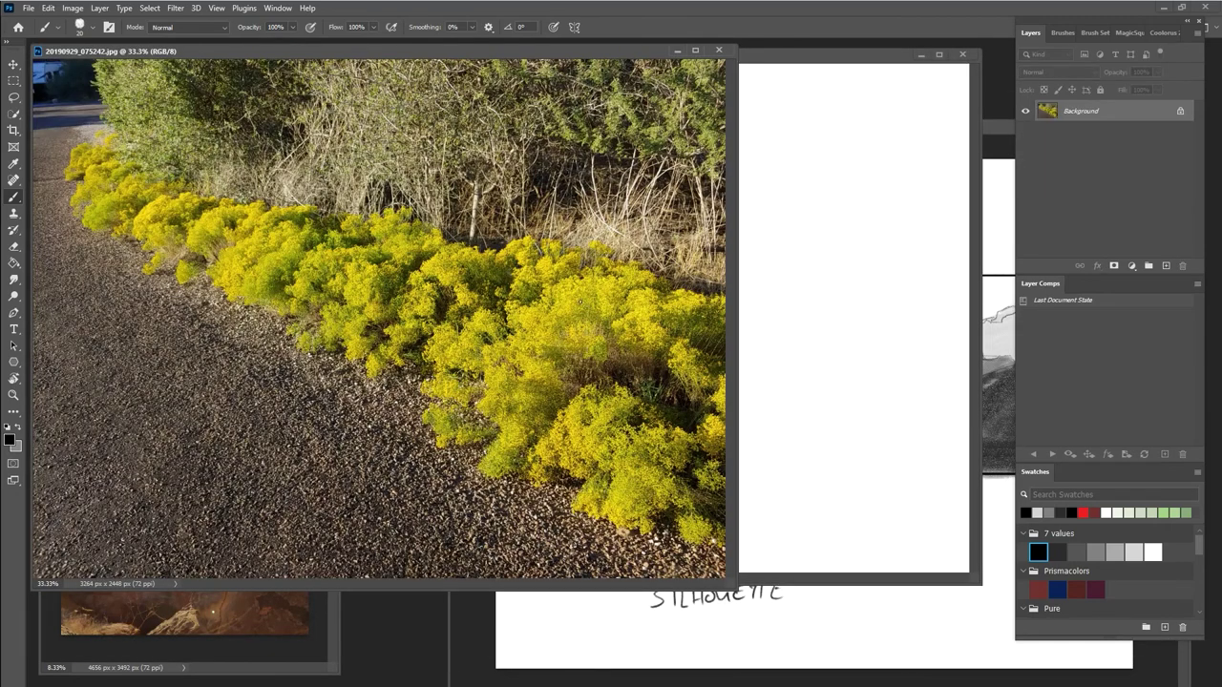
{"action": "key", "text": "bracketleft"}
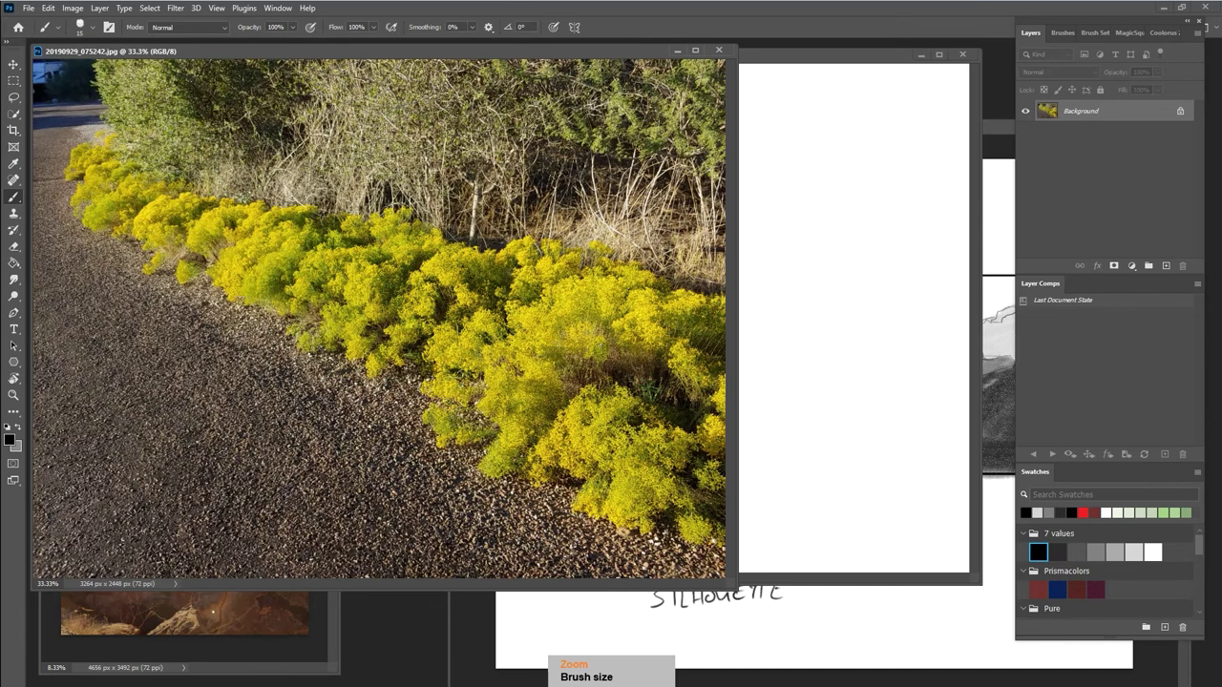
{"action": "key", "text": "ctrl+minus"}
{"action": "key", "text": "ctrl+minus"}
{"action": "key", "text": "ctrl+minus"}
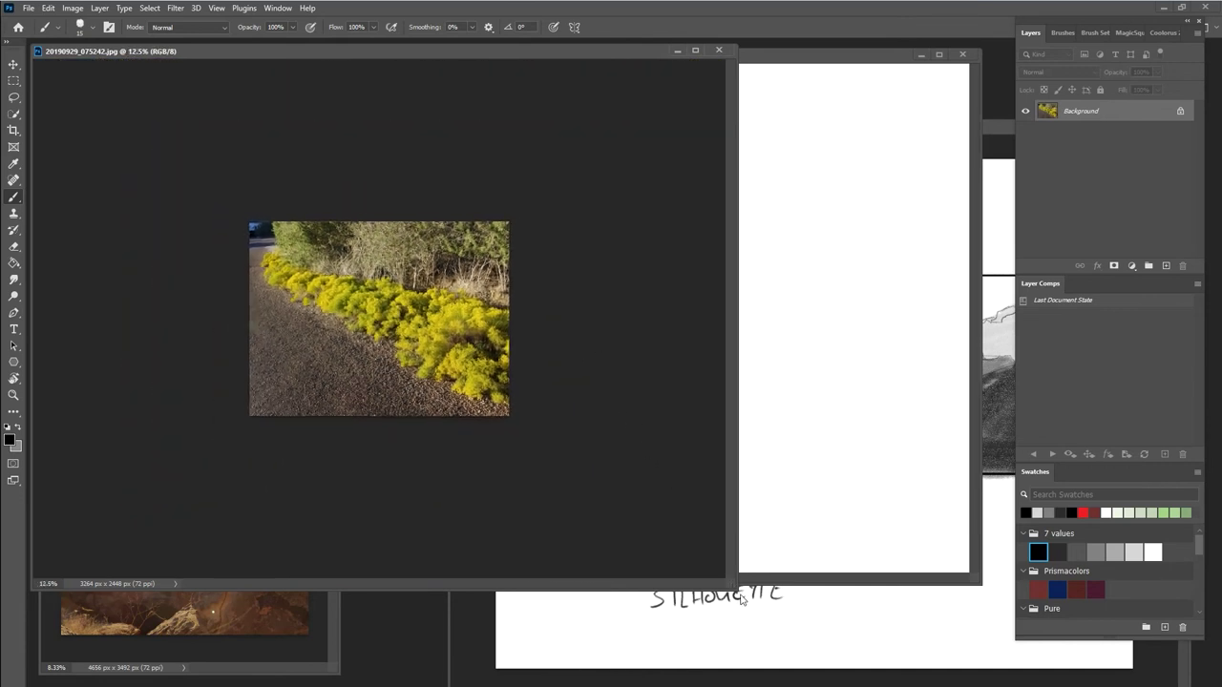
{"action": "left_click_drag", "start_coordinate": [733, 589], "coordinate": [322, 361]}
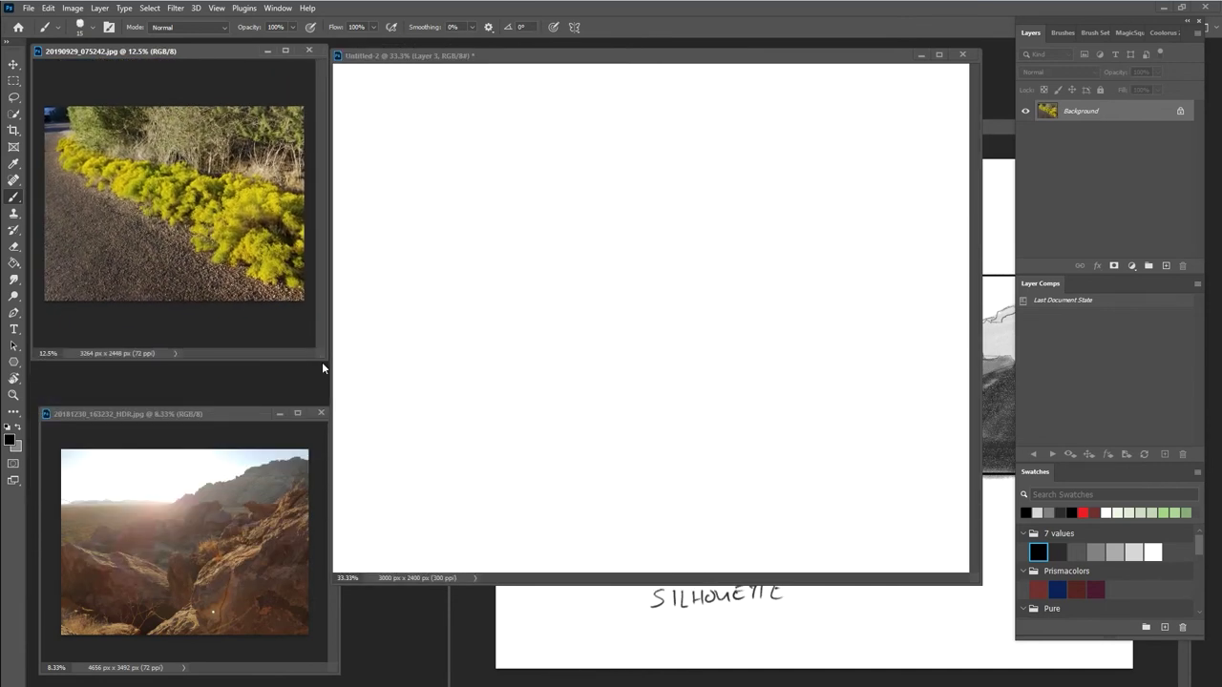
Sketch a long curved band with a rounded far end across the upper canvas as the flower bed's basic shape.
{"action": "left_click", "coordinate": [539, 58]}
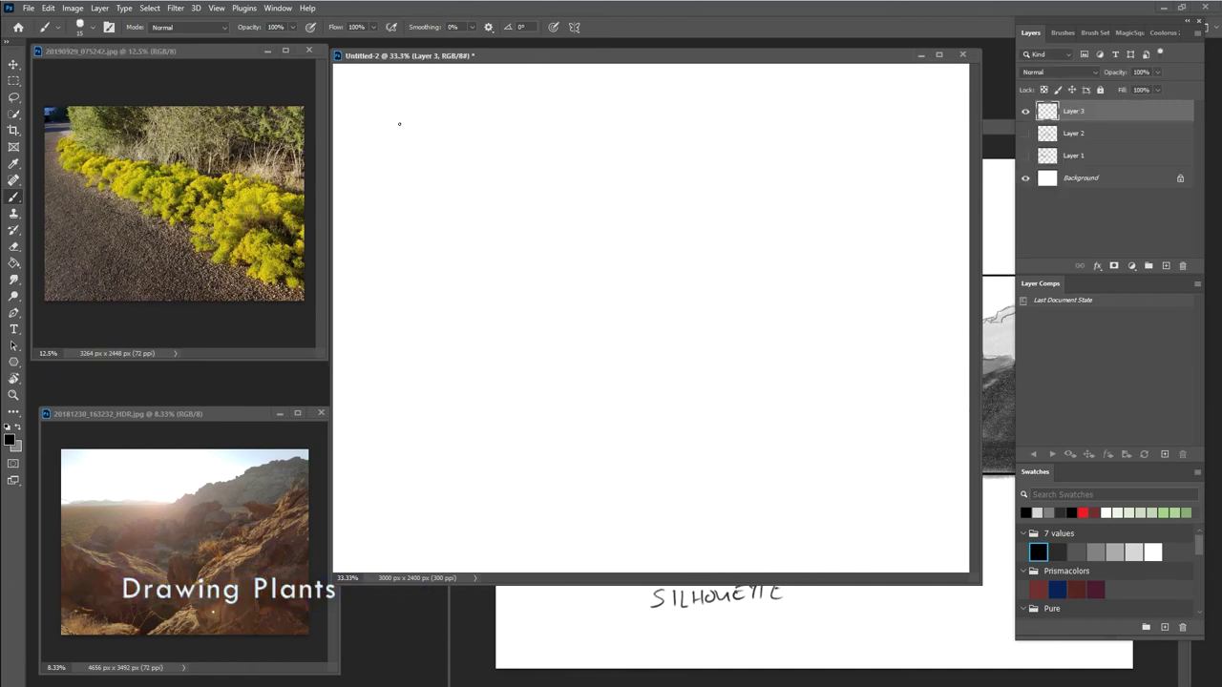
{"action": "mouse_move", "coordinate": [401, 122]}
{"action": "left_mouse_down"}
{"action": "mouse_move", "coordinate": [431, 137]}
{"action": "mouse_move", "coordinate": [685, 163]}
{"action": "left_mouse_up"}
{"action": "mouse_move", "coordinate": [408, 114]}
{"action": "left_mouse_down"}
{"action": "mouse_move", "coordinate": [507, 197]}
{"action": "mouse_move", "coordinate": [564, 212]}
{"action": "left_mouse_up"}
{"action": "left_click_drag", "start_coordinate": [489, 202], "coordinate": [686, 236]}
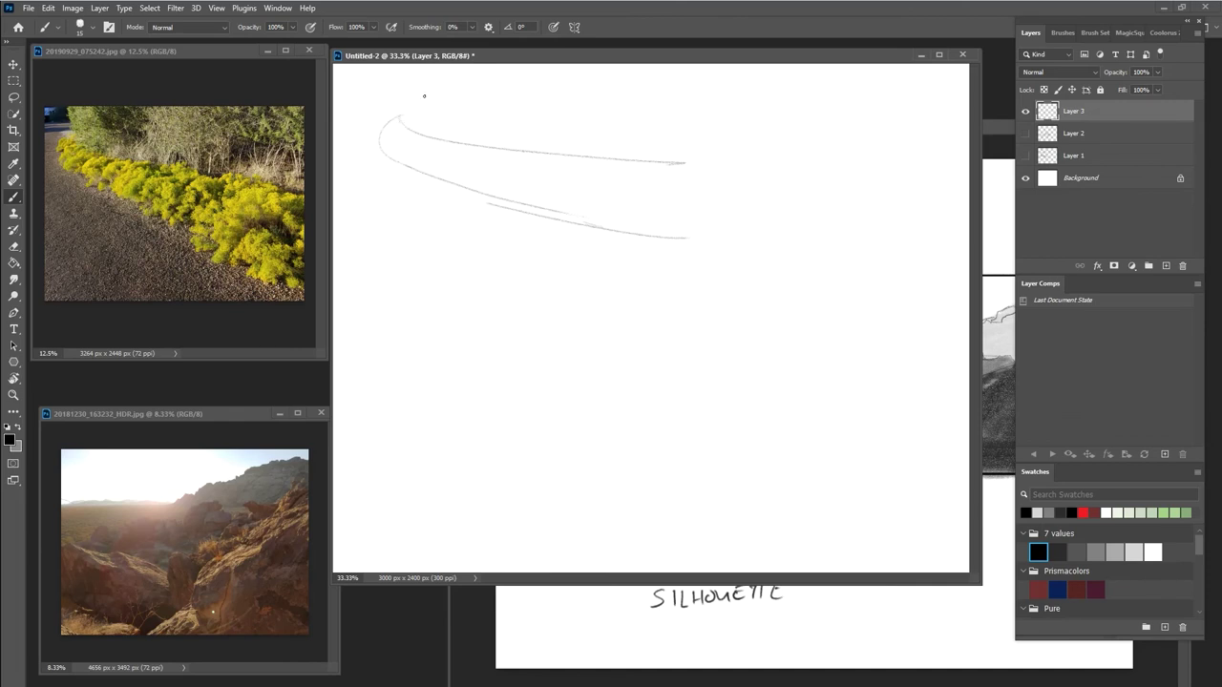
Draw a second curved band with straight, squared-off ends below the rounded one.
{"action": "mouse_move", "coordinate": [387, 257]}
{"action": "left_mouse_down"}
{"action": "mouse_move", "coordinate": [388, 285]}
{"action": "mouse_move", "coordinate": [674, 327]}
{"action": "left_mouse_up"}
{"action": "left_click_drag", "start_coordinate": [406, 322], "coordinate": [702, 407]}
{"action": "left_click_drag", "start_coordinate": [671, 357], "coordinate": [676, 407]}
{"action": "left_click_drag", "start_coordinate": [390, 249], "coordinate": [396, 315]}
{"action": "left_click_drag", "start_coordinate": [483, 365], "coordinate": [690, 410]}
{"action": "left_click_drag", "start_coordinate": [680, 326], "coordinate": [678, 404]}
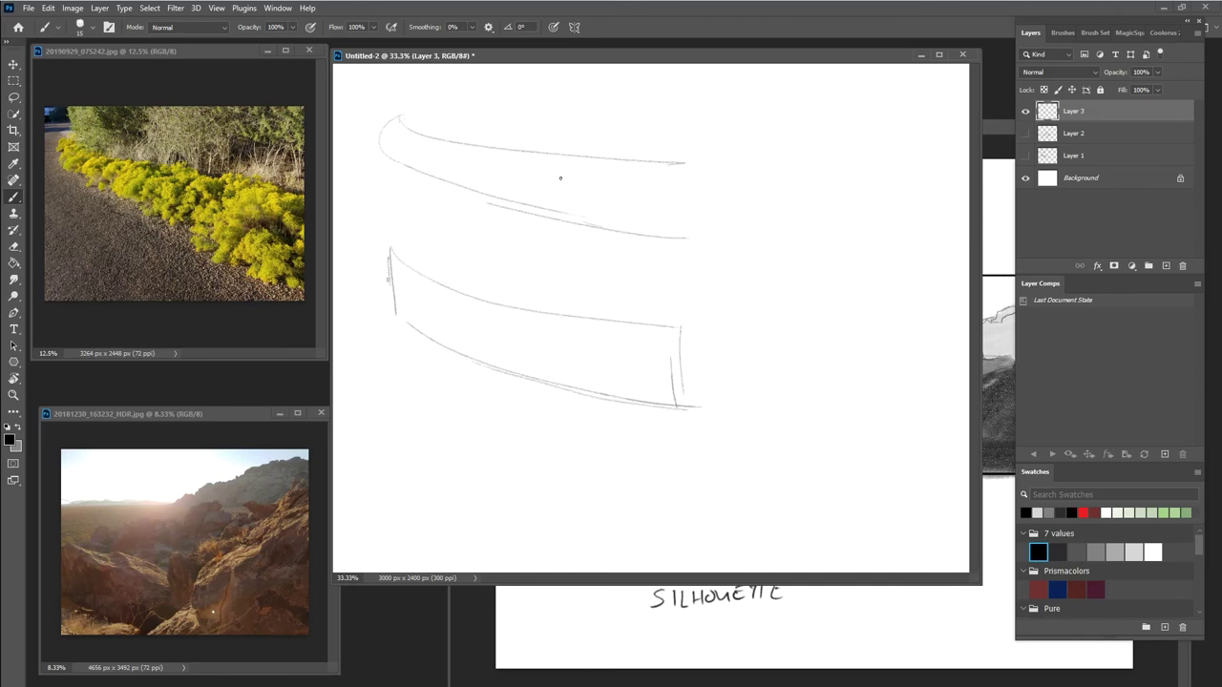
Fill the rounded band with overlapping circular forms that shrink toward its far end, and draw a separate circle below the squared band.
{"action": "mouse_move", "coordinate": [686, 177]}
{"action": "left_mouse_down"}
{"action": "mouse_move", "coordinate": [716, 234]}
{"action": "mouse_move", "coordinate": [693, 239]}
{"action": "mouse_move", "coordinate": [745, 213]}
{"action": "mouse_move", "coordinate": [704, 155]}
{"action": "mouse_move", "coordinate": [664, 180]}
{"action": "mouse_move", "coordinate": [657, 237]}
{"action": "left_mouse_up"}
{"action": "mouse_move", "coordinate": [653, 165]}
{"action": "left_mouse_down"}
{"action": "mouse_move", "coordinate": [637, 234]}
{"action": "mouse_move", "coordinate": [647, 241]}
{"action": "left_mouse_up"}
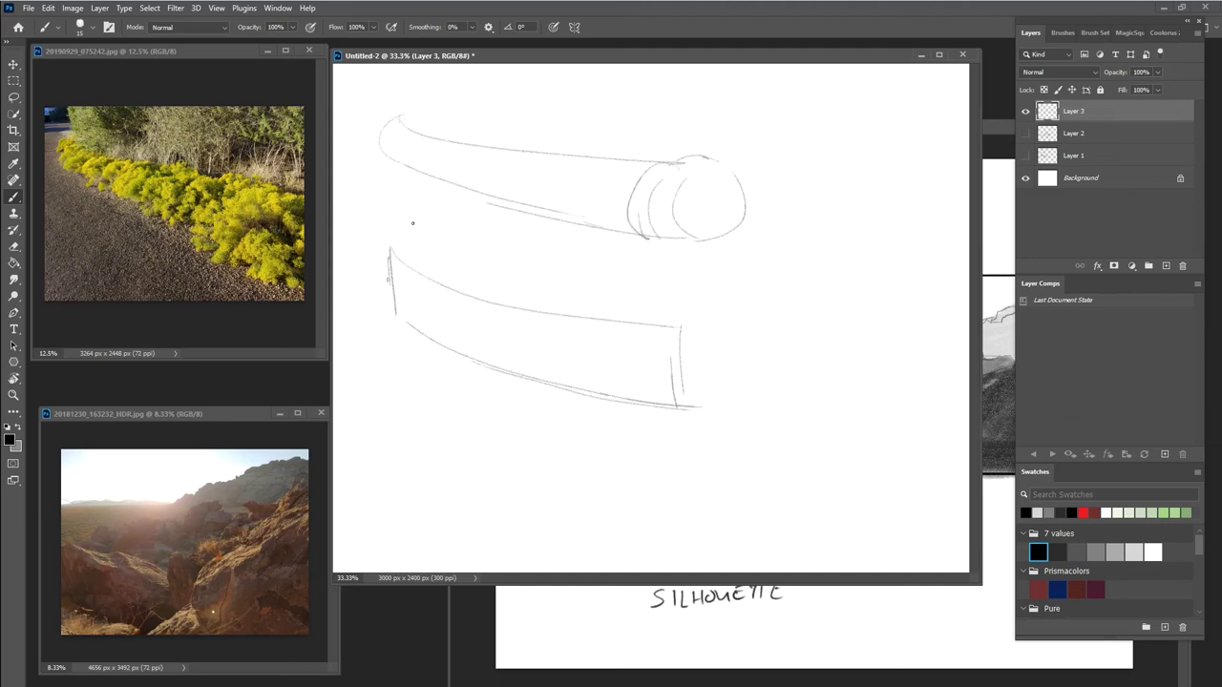
{"action": "mouse_move", "coordinate": [402, 416]}
{"action": "left_mouse_down"}
{"action": "mouse_move", "coordinate": [428, 382]}
{"action": "mouse_move", "coordinate": [413, 379]}
{"action": "mouse_move", "coordinate": [434, 395]}
{"action": "mouse_move", "coordinate": [402, 427]}
{"action": "mouse_move", "coordinate": [435, 412]}
{"action": "mouse_move", "coordinate": [431, 394]}
{"action": "mouse_move", "coordinate": [416, 426]}
{"action": "left_mouse_up"}
{"action": "mouse_move", "coordinate": [644, 158]}
{"action": "left_mouse_down"}
{"action": "mouse_move", "coordinate": [587, 175]}
{"action": "mouse_move", "coordinate": [618, 230]}
{"action": "mouse_move", "coordinate": [635, 209]}
{"action": "mouse_move", "coordinate": [632, 238]}
{"action": "left_mouse_up"}
{"action": "left_click_drag", "start_coordinate": [633, 170], "coordinate": [687, 158]}
{"action": "mouse_move", "coordinate": [569, 157]}
{"action": "left_mouse_down"}
{"action": "mouse_move", "coordinate": [536, 200]}
{"action": "mouse_move", "coordinate": [574, 210]}
{"action": "left_mouse_up"}
{"action": "left_click_drag", "start_coordinate": [516, 151], "coordinate": [516, 196]}
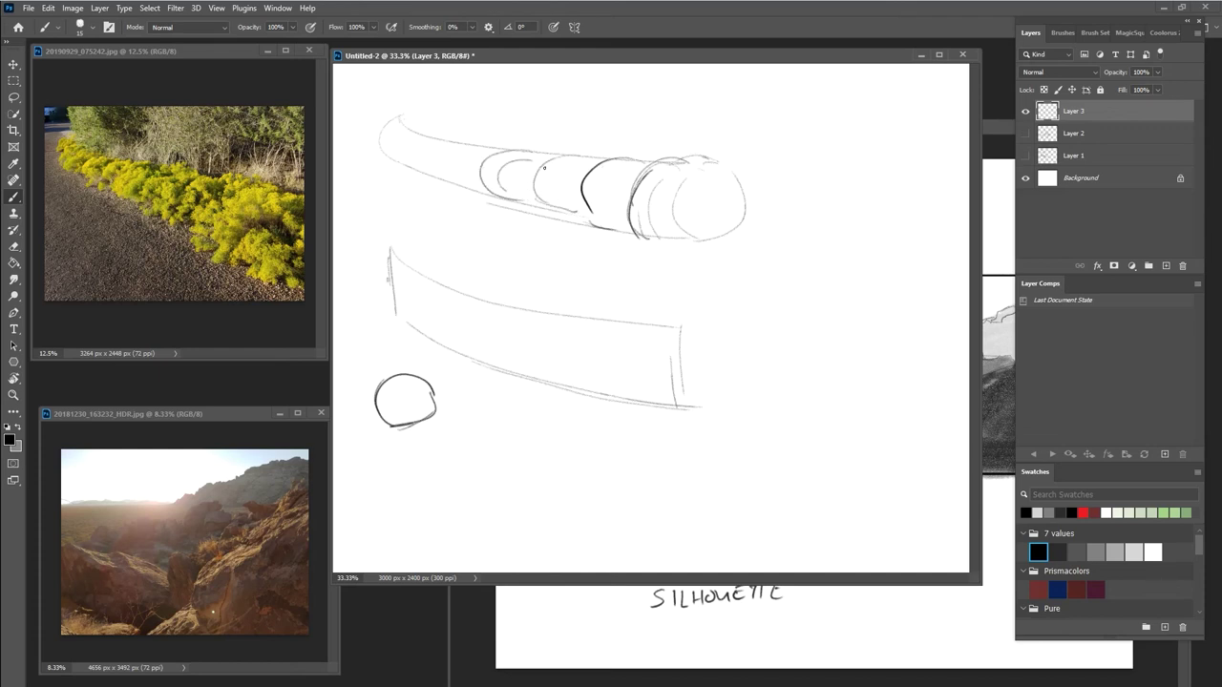
{"action": "mouse_move", "coordinate": [488, 154]}
{"action": "left_mouse_down"}
{"action": "mouse_move", "coordinate": [456, 151]}
{"action": "mouse_move", "coordinate": [466, 184]}
{"action": "left_mouse_up"}
{"action": "mouse_move", "coordinate": [452, 141]}
{"action": "left_mouse_down"}
{"action": "mouse_move", "coordinate": [421, 174]}
{"action": "mouse_move", "coordinate": [441, 180]}
{"action": "mouse_move", "coordinate": [434, 145]}
{"action": "mouse_move", "coordinate": [409, 142]}
{"action": "mouse_move", "coordinate": [411, 172]}
{"action": "mouse_move", "coordinate": [404, 142]}
{"action": "mouse_move", "coordinate": [386, 136]}
{"action": "mouse_move", "coordinate": [382, 157]}
{"action": "mouse_move", "coordinate": [407, 160]}
{"action": "mouse_move", "coordinate": [410, 138]}
{"action": "mouse_move", "coordinate": [385, 124]}
{"action": "left_mouse_up"}
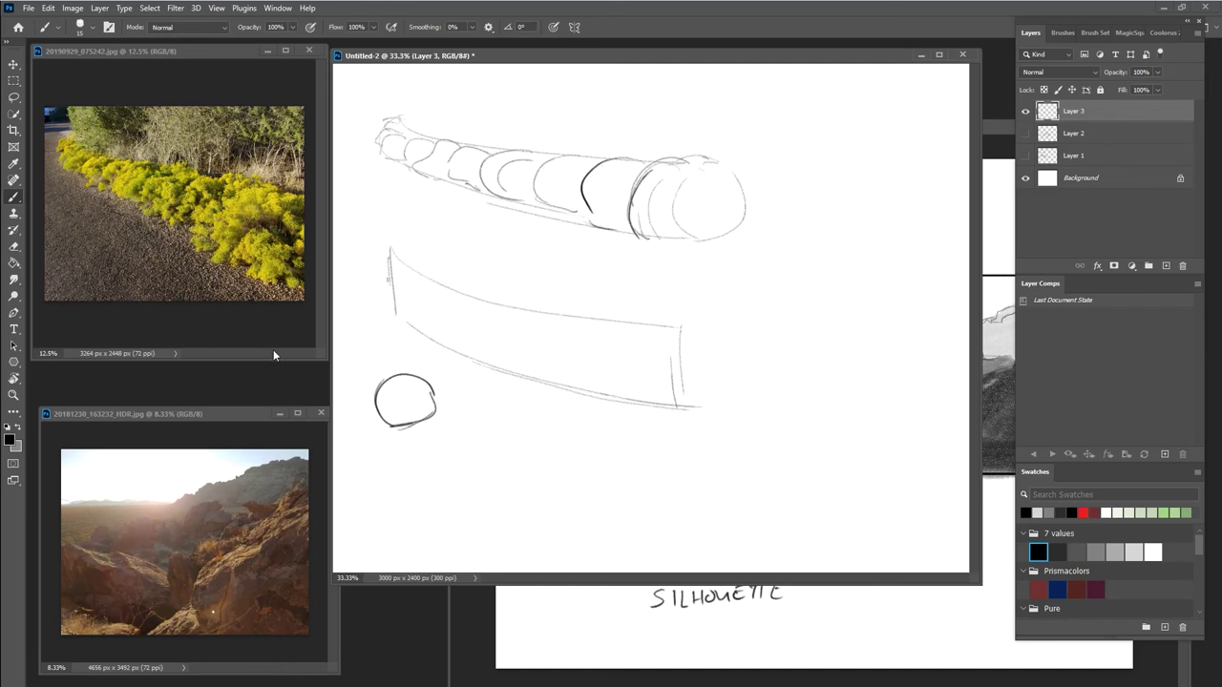
Break the overlapping round bushes' outlines into ragged leafy edges, working from the nearest bush toward the far end.
{"action": "mouse_move", "coordinate": [635, 193]}
{"action": "left_mouse_down"}
{"action": "mouse_move", "coordinate": [674, 150]}
{"action": "mouse_move", "coordinate": [705, 156]}
{"action": "mouse_move", "coordinate": [629, 208]}
{"action": "mouse_move", "coordinate": [636, 230]}
{"action": "mouse_move", "coordinate": [660, 238]}
{"action": "mouse_move", "coordinate": [682, 199]}
{"action": "mouse_move", "coordinate": [719, 237]}
{"action": "left_mouse_up"}
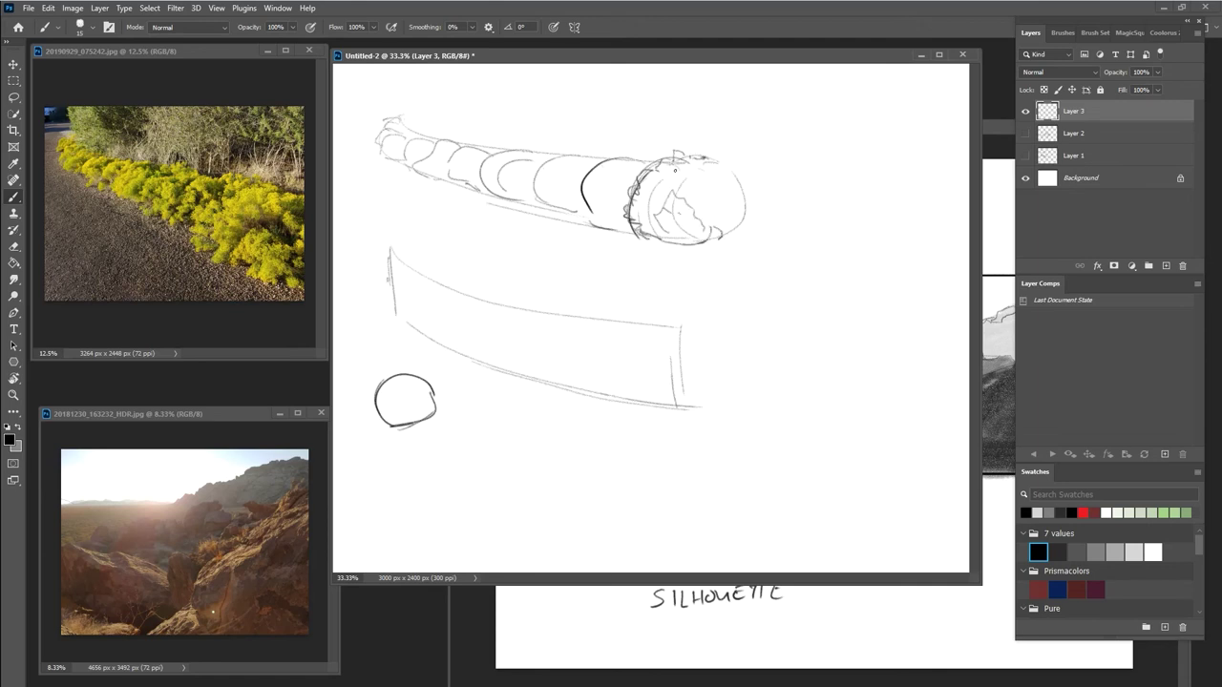
{"action": "mouse_move", "coordinate": [623, 164]}
{"action": "left_mouse_down"}
{"action": "mouse_move", "coordinate": [591, 167]}
{"action": "mouse_move", "coordinate": [576, 193]}
{"action": "mouse_move", "coordinate": [587, 211]}
{"action": "left_mouse_up"}
{"action": "mouse_move", "coordinate": [609, 158]}
{"action": "left_mouse_down"}
{"action": "mouse_move", "coordinate": [641, 162]}
{"action": "mouse_move", "coordinate": [554, 157]}
{"action": "mouse_move", "coordinate": [528, 178]}
{"action": "mouse_move", "coordinate": [537, 200]}
{"action": "mouse_move", "coordinate": [561, 210]}
{"action": "left_mouse_up"}
{"action": "mouse_move", "coordinate": [542, 158]}
{"action": "left_mouse_down"}
{"action": "mouse_move", "coordinate": [489, 161]}
{"action": "mouse_move", "coordinate": [498, 203]}
{"action": "mouse_move", "coordinate": [482, 182]}
{"action": "mouse_move", "coordinate": [490, 153]}
{"action": "mouse_move", "coordinate": [451, 151]}
{"action": "mouse_move", "coordinate": [445, 178]}
{"action": "mouse_move", "coordinate": [475, 187]}
{"action": "left_mouse_up"}
{"action": "left_click_drag", "start_coordinate": [452, 145], "coordinate": [421, 164]}
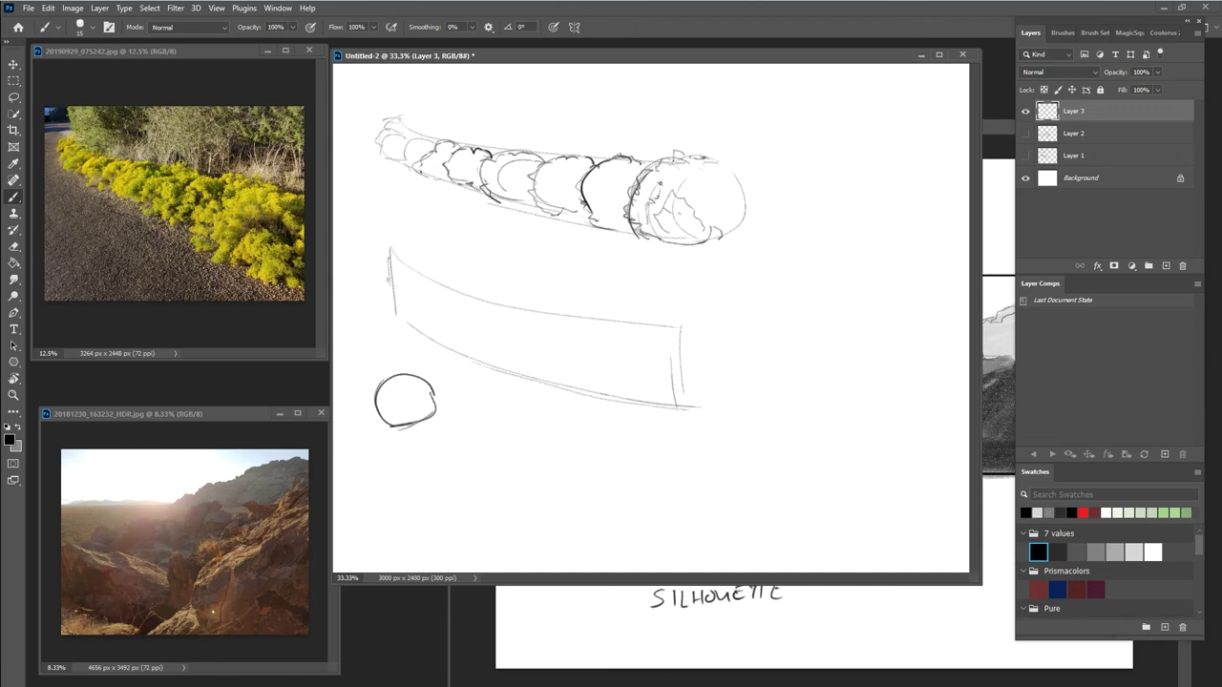
Add jagged leaf clumps inside the nearest bush and hatch the shadow areas between them.
{"action": "mouse_move", "coordinate": [699, 190]}
{"action": "left_mouse_down"}
{"action": "mouse_move", "coordinate": [726, 196]}
{"action": "mouse_move", "coordinate": [730, 213]}
{"action": "mouse_move", "coordinate": [708, 239]}
{"action": "mouse_move", "coordinate": [740, 222]}
{"action": "left_mouse_up"}
{"action": "left_click_drag", "start_coordinate": [712, 173], "coordinate": [738, 181]}
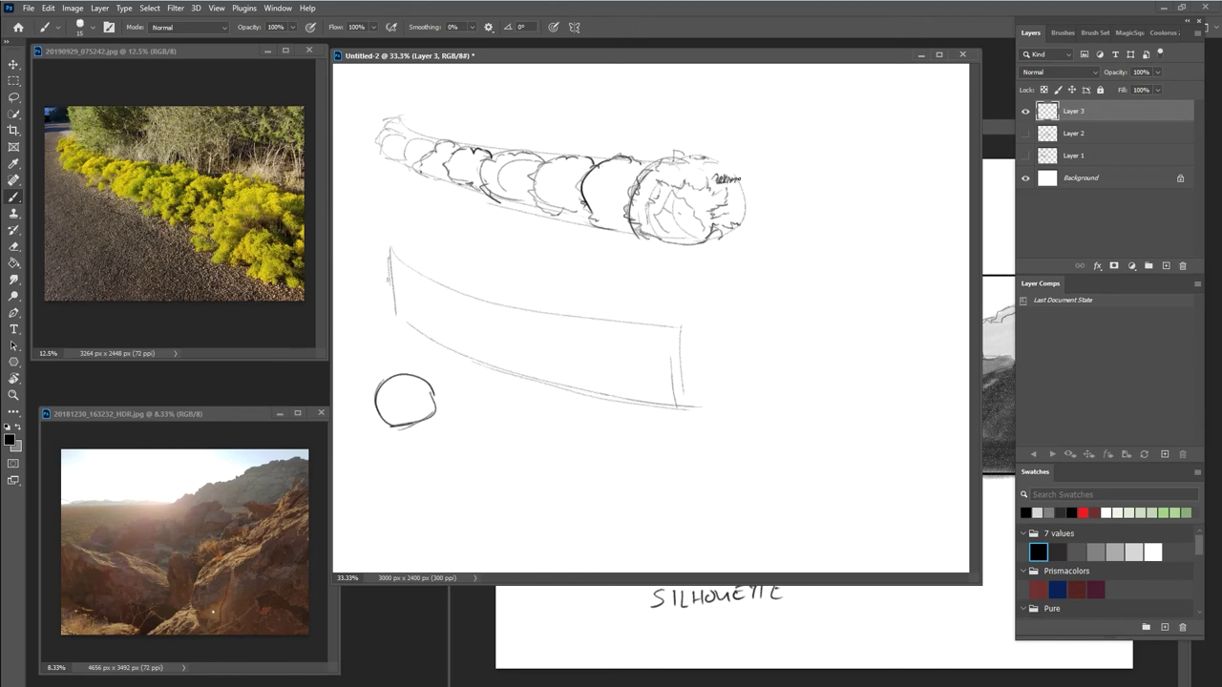
{"action": "mouse_move", "coordinate": [649, 233]}
{"action": "left_mouse_down"}
{"action": "mouse_move", "coordinate": [670, 190]}
{"action": "mouse_move", "coordinate": [707, 191]}
{"action": "left_mouse_up"}
{"action": "left_click_drag", "start_coordinate": [707, 235], "coordinate": [715, 215]}
{"action": "mouse_move", "coordinate": [715, 227]}
{"action": "left_mouse_down"}
{"action": "mouse_move", "coordinate": [710, 189]}
{"action": "mouse_move", "coordinate": [725, 193]}
{"action": "left_mouse_up"}
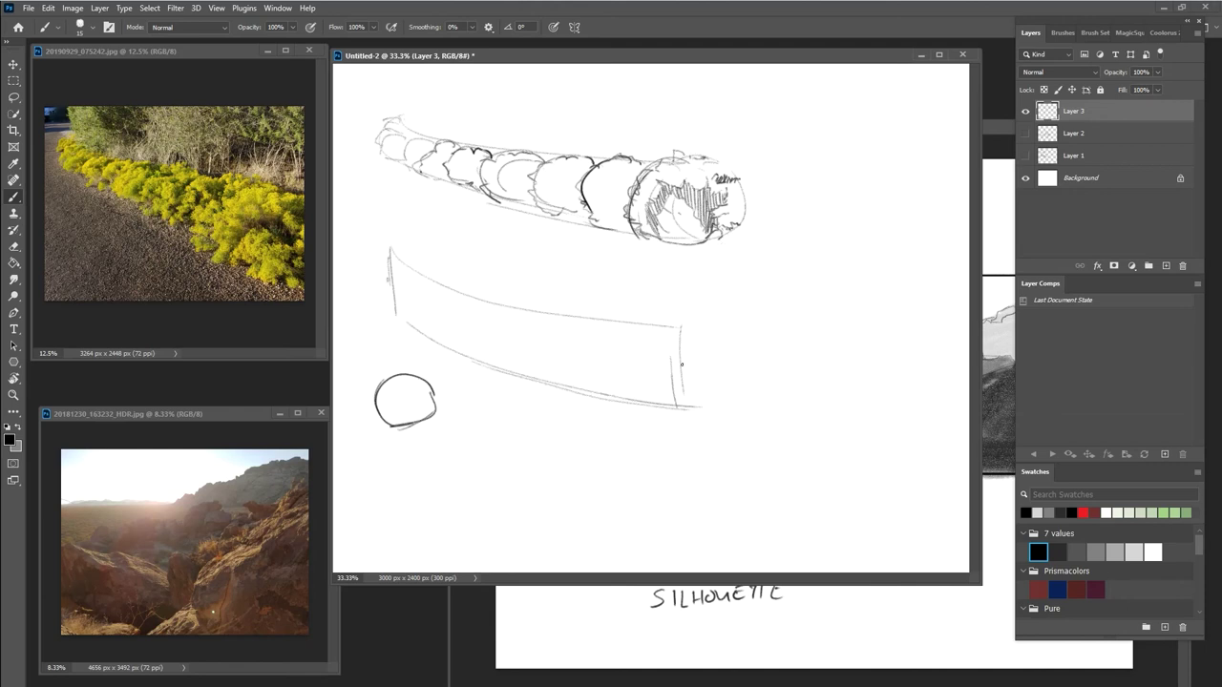
Replace the yellow-flower photo with 20200220_142219_HDR.jpg at 16.7% in a compact window, and increase the brush size to 20.
{"action": "left_click", "coordinate": [307, 48]}
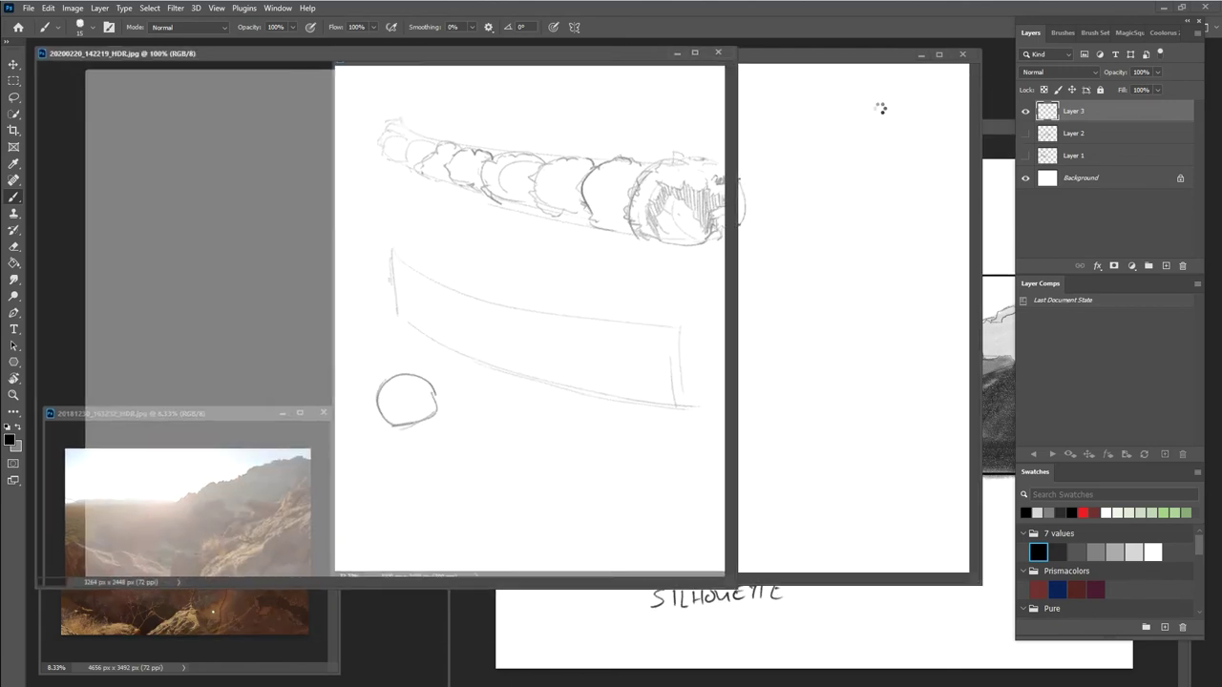
{"action": "key", "text": "bracketright"}
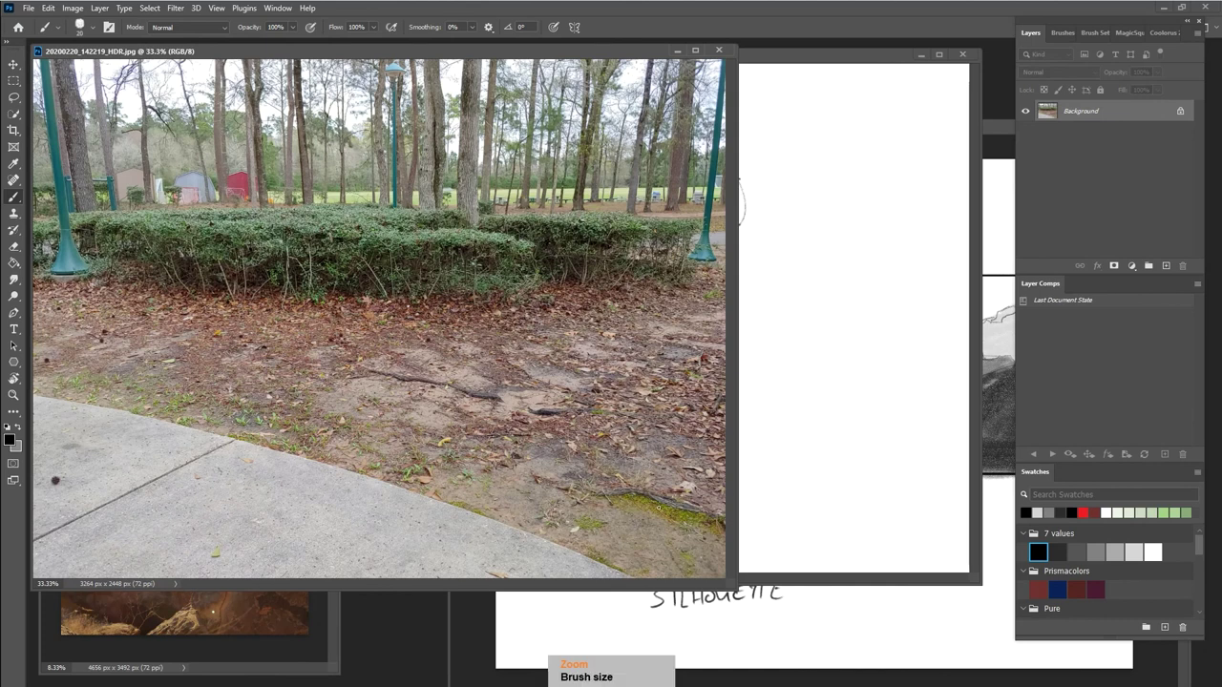
{"action": "key", "text": "ctrl+minus"}
{"action": "key", "text": "ctrl+minus"}
{"action": "mouse_move", "coordinate": [725, 588]}
{"action": "left_mouse_down"}
{"action": "mouse_move", "coordinate": [375, 496]}
{"action": "mouse_move", "coordinate": [343, 459]}
{"action": "left_mouse_up"}
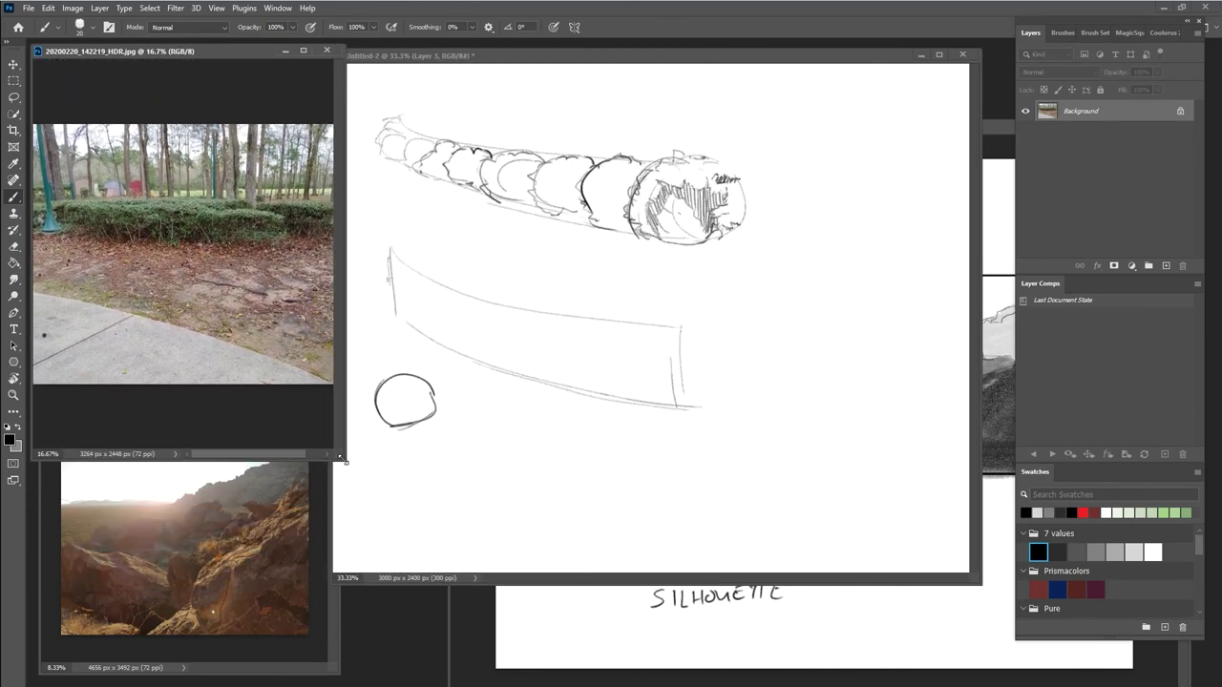
Erase the squared band outline and the separate circle below the row of bushes in Untitled-2.
{"action": "left_click", "coordinate": [395, 251]}
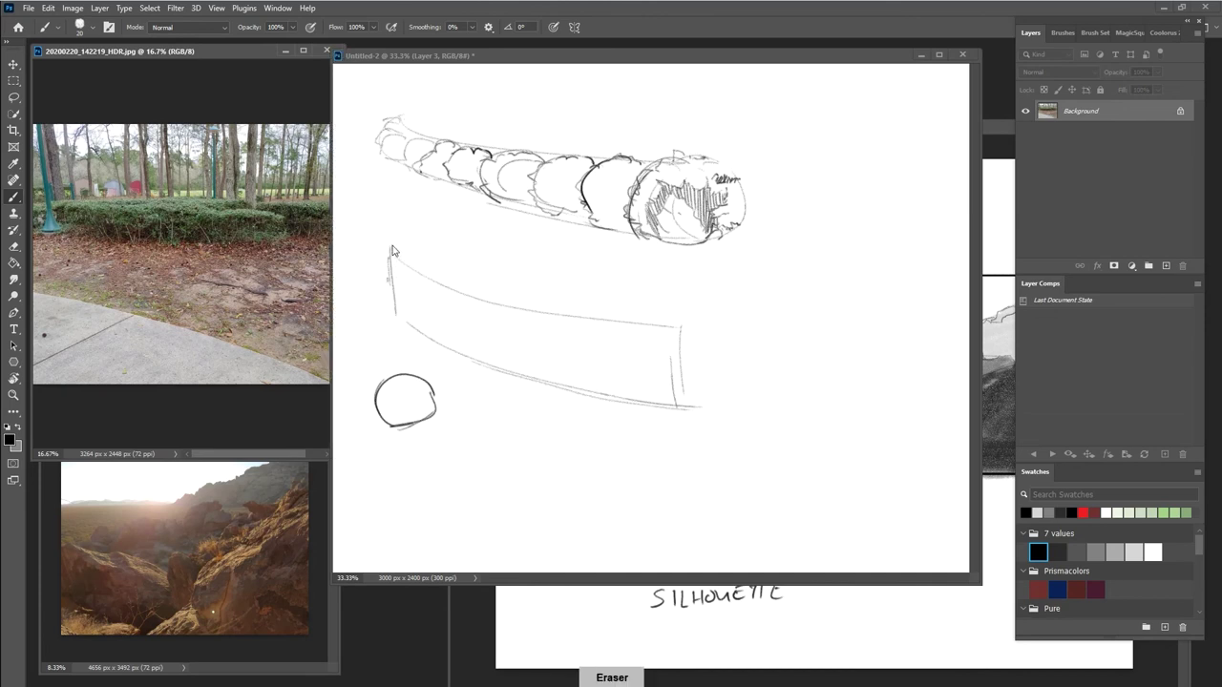
{"action": "mouse_move", "coordinate": [389, 241]}
{"action": "left_mouse_down"}
{"action": "mouse_move", "coordinate": [397, 289]}
{"action": "mouse_move", "coordinate": [400, 255]}
{"action": "mouse_move", "coordinate": [724, 356]}
{"action": "mouse_move", "coordinate": [693, 318]}
{"action": "mouse_move", "coordinate": [683, 412]}
{"action": "mouse_move", "coordinate": [694, 405]}
{"action": "mouse_move", "coordinate": [556, 385]}
{"action": "mouse_move", "coordinate": [428, 333]}
{"action": "mouse_move", "coordinate": [504, 379]}
{"action": "mouse_move", "coordinate": [697, 337]}
{"action": "mouse_move", "coordinate": [652, 320]}
{"action": "mouse_move", "coordinate": [402, 371]}
{"action": "mouse_move", "coordinate": [436, 366]}
{"action": "mouse_move", "coordinate": [422, 423]}
{"action": "left_mouse_up"}
{"action": "key", "text": "b"}
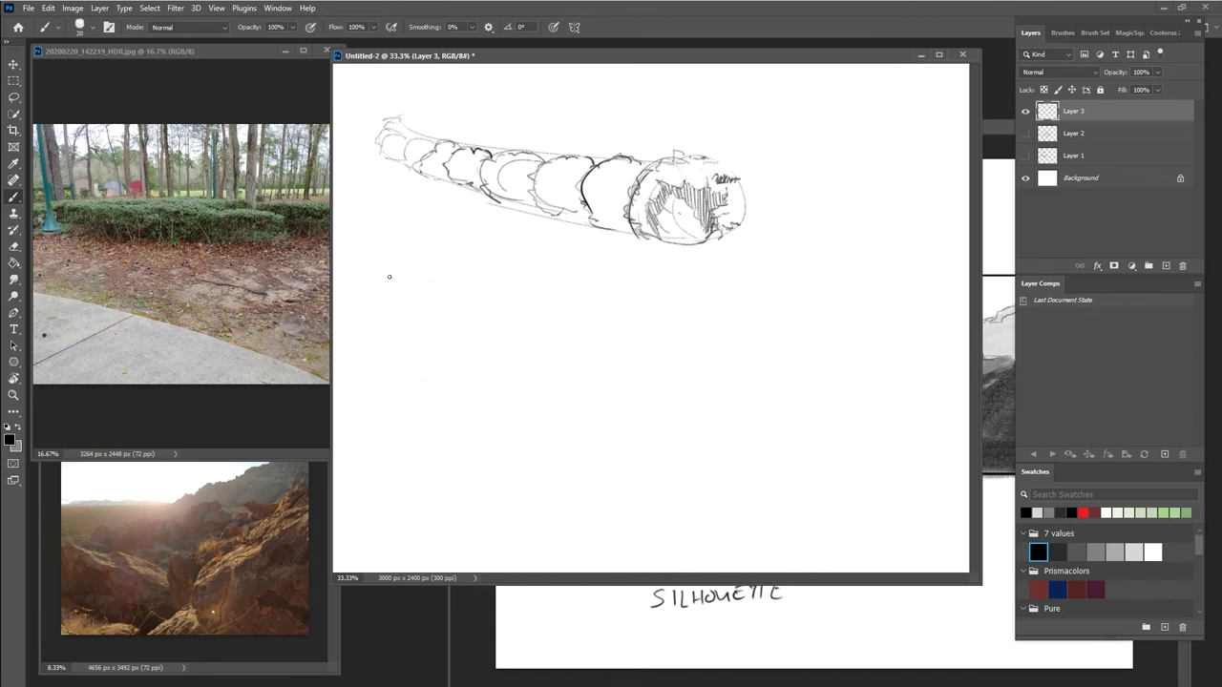
Sketch a long box-shaped hedge in perspective below the bush row, with a loosely hatched ground shadow along its base.
{"action": "left_click_drag", "start_coordinate": [508, 290], "coordinate": [771, 332]}
{"action": "mouse_move", "coordinate": [469, 287]}
{"action": "left_mouse_down"}
{"action": "mouse_move", "coordinate": [499, 350]}
{"action": "mouse_move", "coordinate": [726, 362]}
{"action": "left_mouse_up"}
{"action": "mouse_move", "coordinate": [455, 286]}
{"action": "left_mouse_down"}
{"action": "mouse_move", "coordinate": [422, 320]}
{"action": "mouse_move", "coordinate": [429, 289]}
{"action": "mouse_move", "coordinate": [624, 305]}
{"action": "left_mouse_up"}
{"action": "left_click_drag", "start_coordinate": [560, 356], "coordinate": [779, 374]}
{"action": "mouse_move", "coordinate": [781, 325]}
{"action": "left_mouse_down"}
{"action": "mouse_move", "coordinate": [783, 374]}
{"action": "mouse_move", "coordinate": [470, 351]}
{"action": "mouse_move", "coordinate": [547, 380]}
{"action": "mouse_move", "coordinate": [581, 355]}
{"action": "mouse_move", "coordinate": [642, 355]}
{"action": "mouse_move", "coordinate": [630, 392]}
{"action": "left_mouse_up"}
{"action": "left_click_drag", "start_coordinate": [595, 355], "coordinate": [591, 386]}
{"action": "left_click_drag", "start_coordinate": [504, 345], "coordinate": [523, 370]}
{"action": "mouse_move", "coordinate": [659, 367]}
{"action": "left_mouse_down"}
{"action": "mouse_move", "coordinate": [653, 392]}
{"action": "mouse_move", "coordinate": [718, 391]}
{"action": "left_mouse_up"}
{"action": "mouse_move", "coordinate": [740, 373]}
{"action": "left_mouse_down"}
{"action": "mouse_move", "coordinate": [735, 399]}
{"action": "mouse_move", "coordinate": [754, 382]}
{"action": "mouse_move", "coordinate": [636, 394]}
{"action": "left_mouse_up"}
{"action": "mouse_move", "coordinate": [766, 394]}
{"action": "left_mouse_down"}
{"action": "mouse_move", "coordinate": [453, 374]}
{"action": "mouse_move", "coordinate": [794, 397]}
{"action": "mouse_move", "coordinate": [449, 375]}
{"action": "left_mouse_up"}
{"action": "left_click_drag", "start_coordinate": [549, 379], "coordinate": [497, 371]}
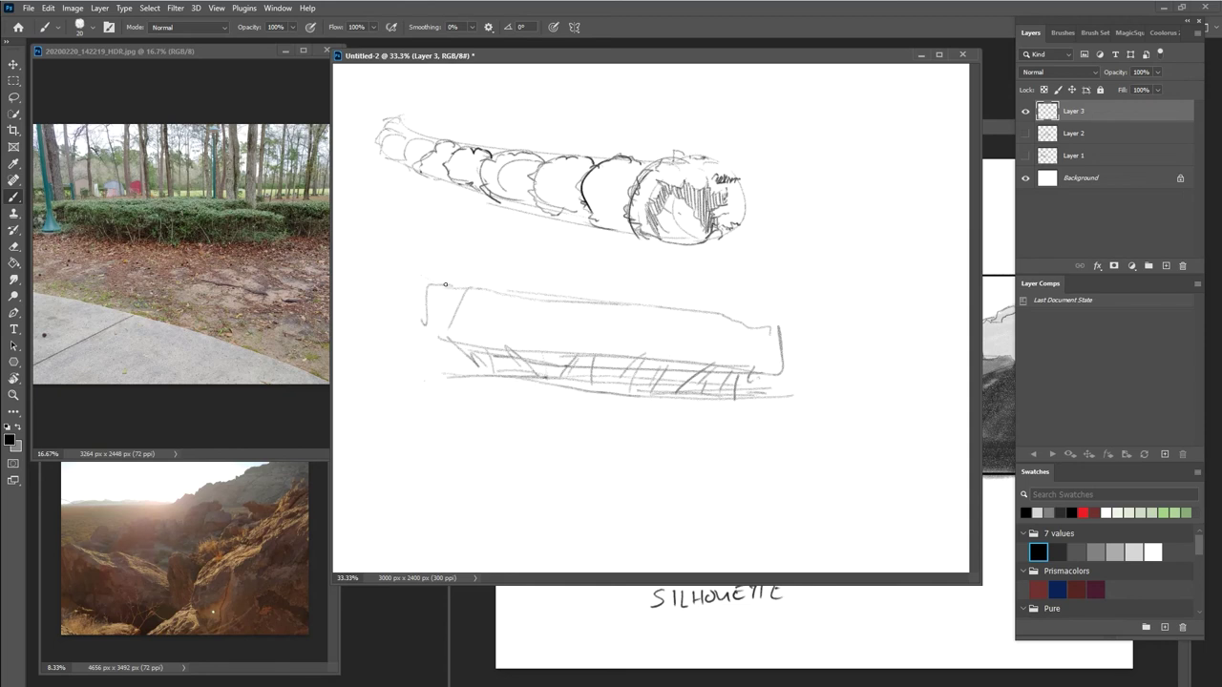
Round the hedge's far end, make its top edge wavy, hatch its front face and darken the ground shadow.
{"action": "mouse_move", "coordinate": [429, 287]}
{"action": "left_mouse_down"}
{"action": "mouse_move", "coordinate": [456, 295]}
{"action": "mouse_move", "coordinate": [422, 296]}
{"action": "mouse_move", "coordinate": [465, 311]}
{"action": "mouse_move", "coordinate": [427, 301]}
{"action": "mouse_move", "coordinate": [421, 311]}
{"action": "left_mouse_up"}
{"action": "mouse_move", "coordinate": [425, 303]}
{"action": "left_mouse_down"}
{"action": "mouse_move", "coordinate": [429, 333]}
{"action": "mouse_move", "coordinate": [470, 303]}
{"action": "mouse_move", "coordinate": [770, 345]}
{"action": "mouse_move", "coordinate": [595, 298]}
{"action": "mouse_move", "coordinate": [422, 287]}
{"action": "mouse_move", "coordinate": [437, 330]}
{"action": "mouse_move", "coordinate": [449, 315]}
{"action": "mouse_move", "coordinate": [458, 334]}
{"action": "mouse_move", "coordinate": [461, 310]}
{"action": "mouse_move", "coordinate": [482, 344]}
{"action": "mouse_move", "coordinate": [491, 314]}
{"action": "mouse_move", "coordinate": [506, 349]}
{"action": "mouse_move", "coordinate": [530, 324]}
{"action": "mouse_move", "coordinate": [540, 352]}
{"action": "mouse_move", "coordinate": [548, 320]}
{"action": "mouse_move", "coordinate": [563, 343]}
{"action": "mouse_move", "coordinate": [570, 319]}
{"action": "mouse_move", "coordinate": [584, 352]}
{"action": "mouse_move", "coordinate": [576, 324]}
{"action": "mouse_move", "coordinate": [601, 336]}
{"action": "mouse_move", "coordinate": [611, 315]}
{"action": "mouse_move", "coordinate": [625, 355]}
{"action": "mouse_move", "coordinate": [665, 317]}
{"action": "mouse_move", "coordinate": [680, 366]}
{"action": "mouse_move", "coordinate": [699, 366]}
{"action": "mouse_move", "coordinate": [706, 340]}
{"action": "mouse_move", "coordinate": [722, 366]}
{"action": "mouse_move", "coordinate": [734, 338]}
{"action": "mouse_move", "coordinate": [739, 351]}
{"action": "mouse_move", "coordinate": [770, 344]}
{"action": "mouse_move", "coordinate": [775, 357]}
{"action": "left_mouse_up"}
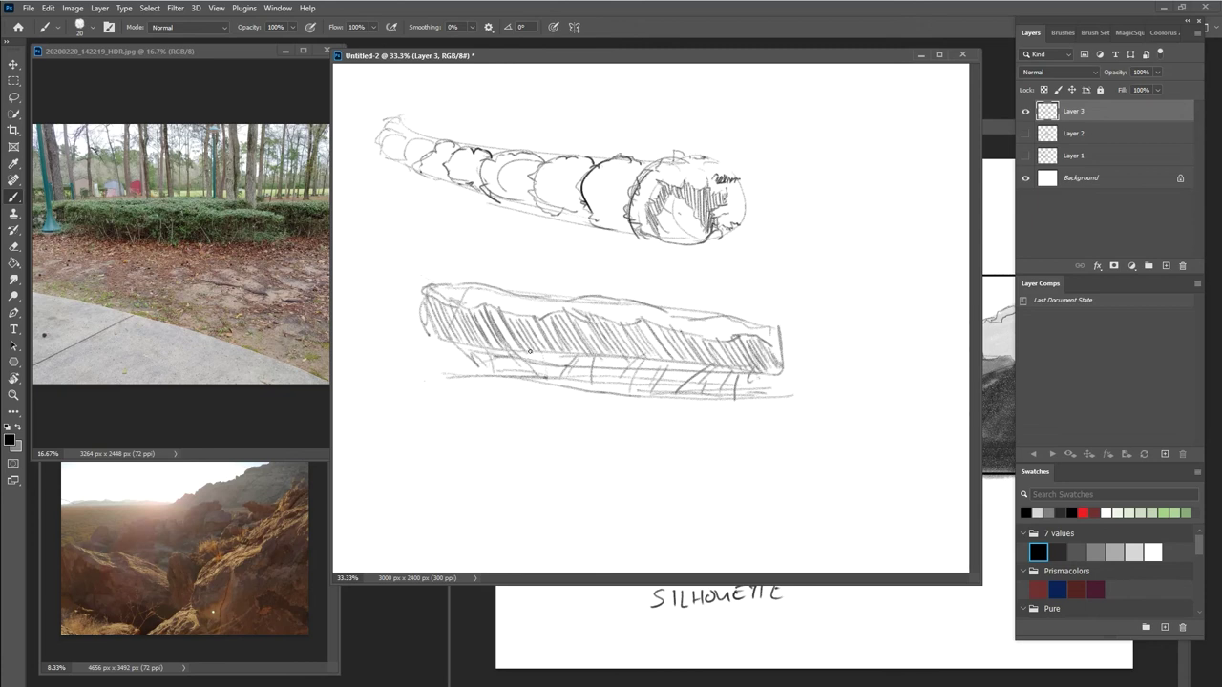
{"action": "mouse_move", "coordinate": [508, 361]}
{"action": "left_mouse_down"}
{"action": "mouse_move", "coordinate": [704, 372]}
{"action": "mouse_move", "coordinate": [547, 366]}
{"action": "mouse_move", "coordinate": [668, 376]}
{"action": "mouse_move", "coordinate": [583, 380]}
{"action": "mouse_move", "coordinate": [726, 378]}
{"action": "mouse_move", "coordinate": [544, 370]}
{"action": "mouse_move", "coordinate": [745, 380]}
{"action": "mouse_move", "coordinate": [544, 385]}
{"action": "mouse_move", "coordinate": [680, 389]}
{"action": "mouse_move", "coordinate": [523, 377]}
{"action": "mouse_move", "coordinate": [473, 347]}
{"action": "mouse_move", "coordinate": [684, 374]}
{"action": "mouse_move", "coordinate": [549, 367]}
{"action": "left_mouse_up"}
{"action": "mouse_move", "coordinate": [471, 356]}
{"action": "left_mouse_down"}
{"action": "mouse_move", "coordinate": [523, 374]}
{"action": "mouse_move", "coordinate": [469, 384]}
{"action": "left_mouse_up"}
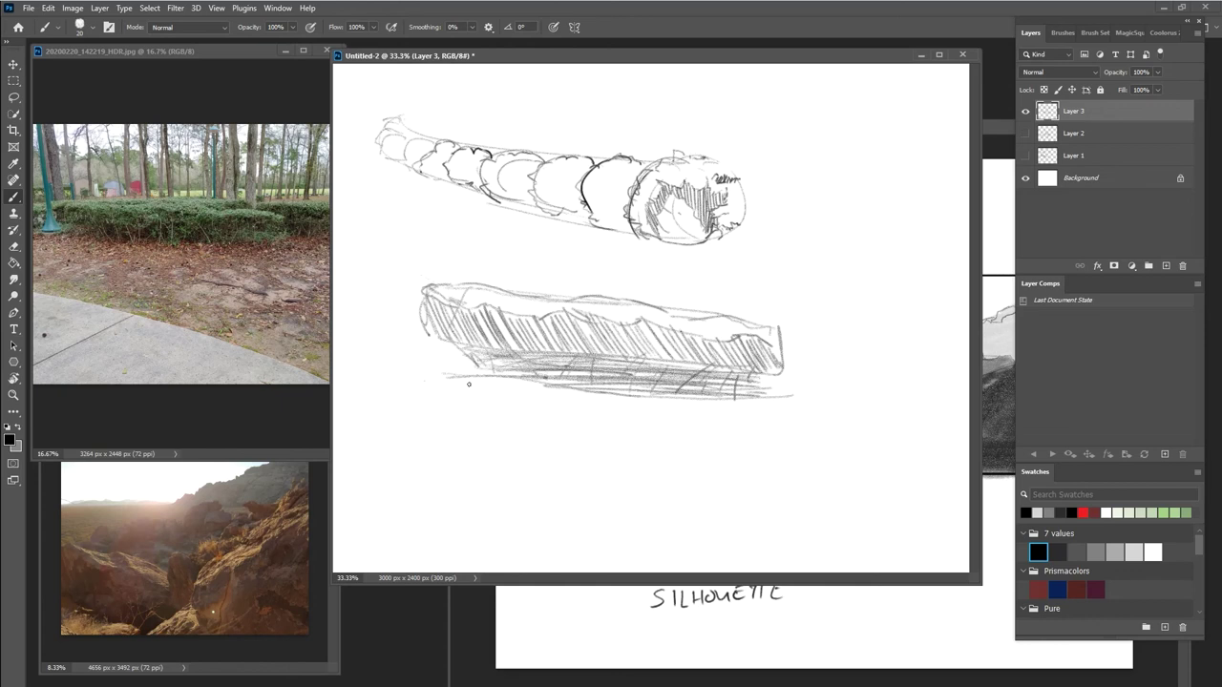
Replace the hedge photo with 20210410_180008_HDR.jpg at 16.7% and shift the sketch canvas aside to uncover the red flower.
{"action": "left_click", "coordinate": [254, 54]}
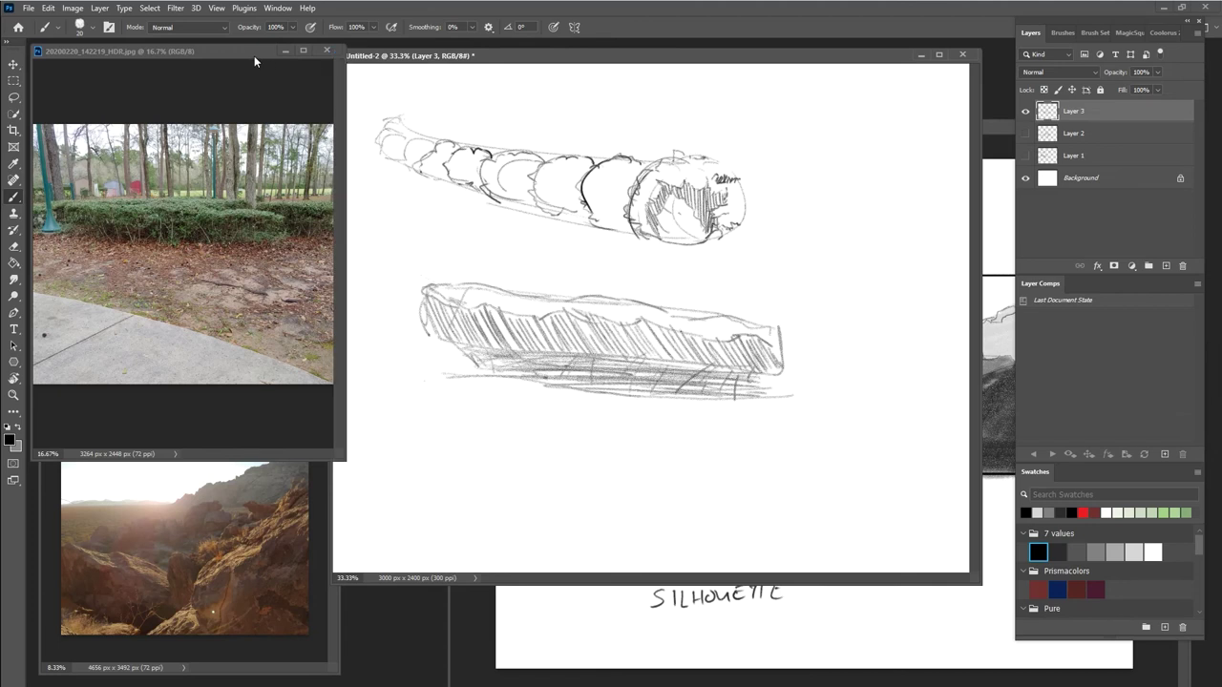
{"action": "left_click", "coordinate": [327, 50]}
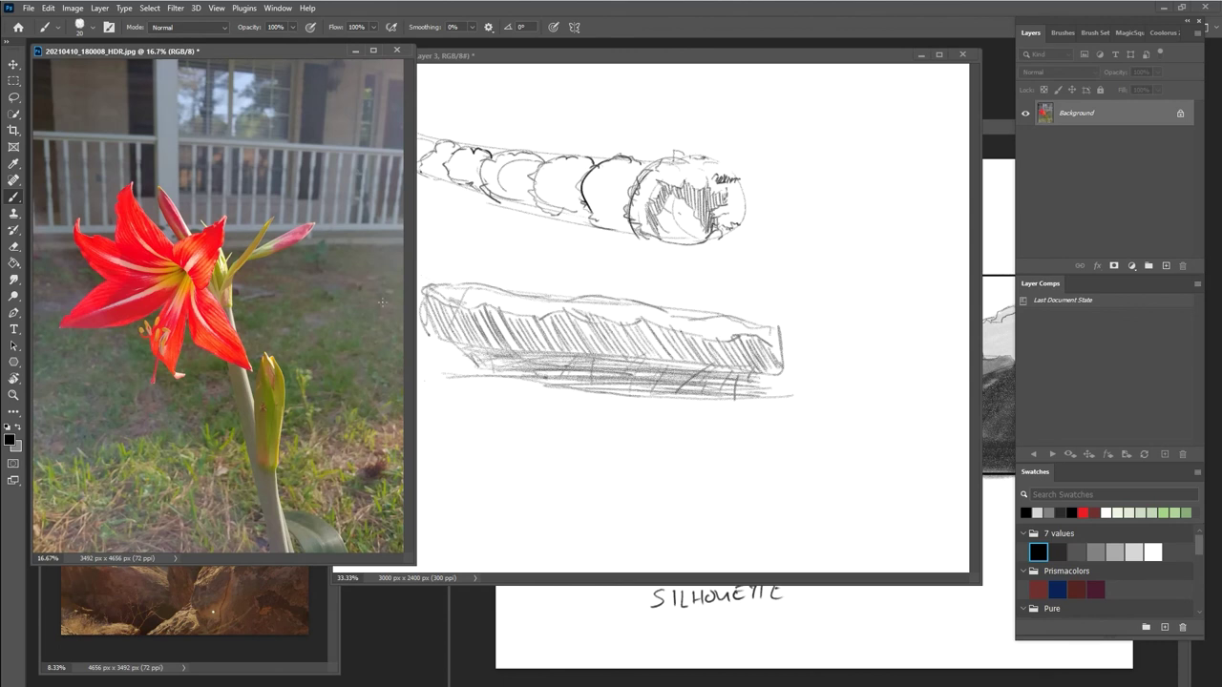
{"action": "left_click_drag", "start_coordinate": [558, 56], "coordinate": [592, 54]}
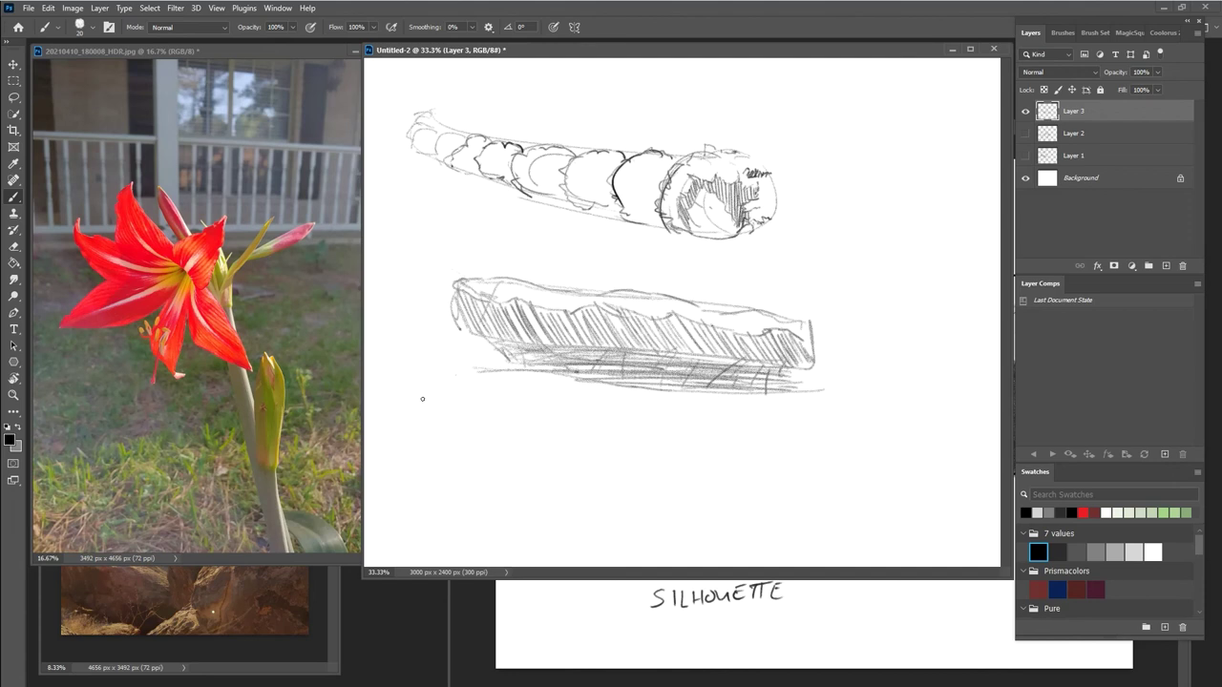
Sketch an upright cone below the hedge and draw pointed petals flaring outward from its rim.
{"action": "mouse_move", "coordinate": [420, 420]}
{"action": "left_mouse_down"}
{"action": "mouse_move", "coordinate": [514, 408]}
{"action": "mouse_move", "coordinate": [441, 399]}
{"action": "mouse_move", "coordinate": [469, 495]}
{"action": "mouse_move", "coordinate": [458, 464]}
{"action": "left_mouse_up"}
{"action": "left_click_drag", "start_coordinate": [514, 406], "coordinate": [487, 522]}
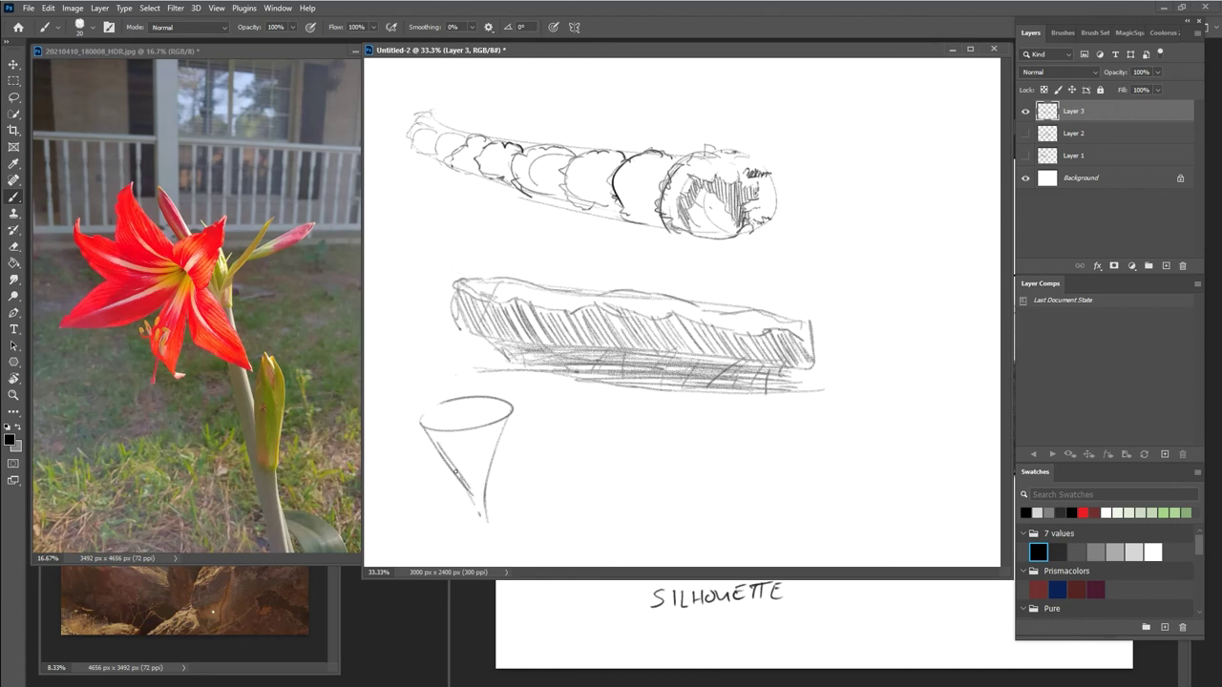
{"action": "mouse_move", "coordinate": [443, 456]}
{"action": "left_mouse_down"}
{"action": "mouse_move", "coordinate": [388, 424]}
{"action": "mouse_move", "coordinate": [439, 427]}
{"action": "mouse_move", "coordinate": [477, 485]}
{"action": "mouse_move", "coordinate": [379, 423]}
{"action": "mouse_move", "coordinate": [445, 428]}
{"action": "mouse_move", "coordinate": [468, 473]}
{"action": "left_mouse_up"}
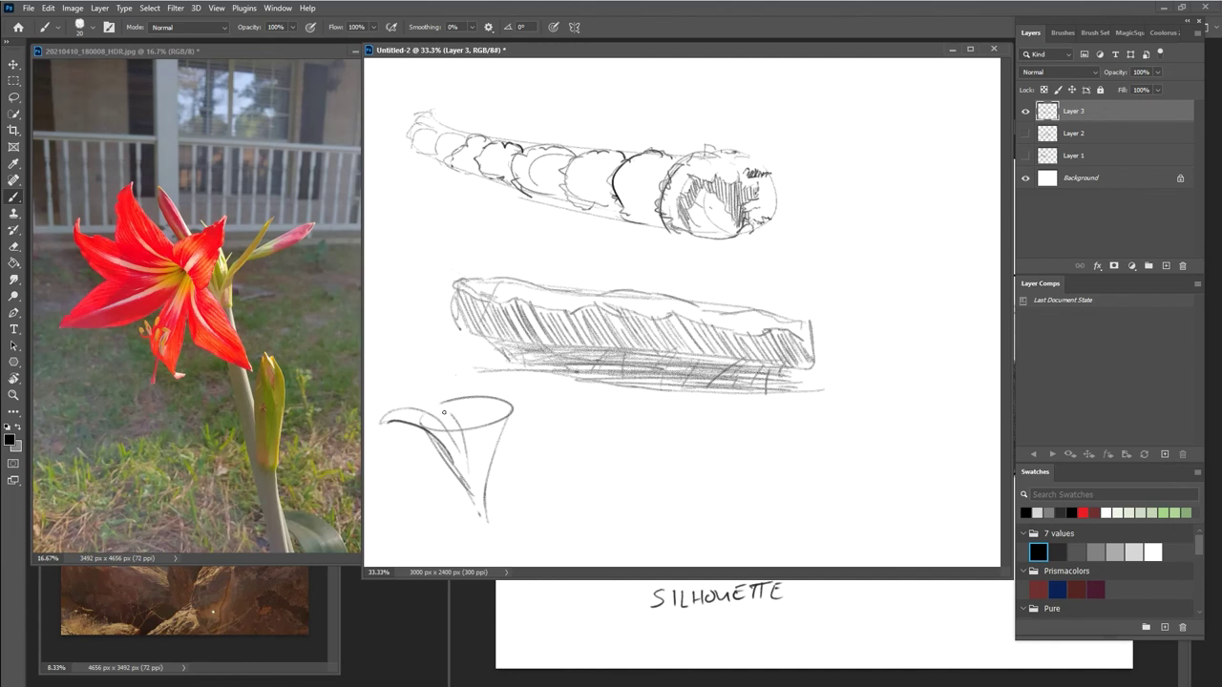
{"action": "left_click_drag", "start_coordinate": [416, 387], "coordinate": [478, 449]}
{"action": "mouse_move", "coordinate": [449, 382]}
{"action": "left_mouse_down"}
{"action": "mouse_move", "coordinate": [477, 454]}
{"action": "mouse_move", "coordinate": [458, 426]}
{"action": "left_mouse_up"}
{"action": "mouse_move", "coordinate": [395, 357]}
{"action": "left_mouse_down"}
{"action": "mouse_move", "coordinate": [441, 415]}
{"action": "mouse_move", "coordinate": [454, 413]}
{"action": "left_mouse_up"}
{"action": "mouse_move", "coordinate": [466, 346]}
{"action": "left_mouse_down"}
{"action": "mouse_move", "coordinate": [485, 409]}
{"action": "mouse_move", "coordinate": [507, 406]}
{"action": "mouse_move", "coordinate": [485, 443]}
{"action": "mouse_move", "coordinate": [550, 380]}
{"action": "mouse_move", "coordinate": [489, 473]}
{"action": "left_mouse_up"}
{"action": "mouse_move", "coordinate": [489, 406]}
{"action": "left_mouse_down"}
{"action": "mouse_move", "coordinate": [506, 384]}
{"action": "mouse_move", "coordinate": [498, 409]}
{"action": "left_mouse_up"}
{"action": "mouse_move", "coordinate": [475, 455]}
{"action": "left_mouse_down"}
{"action": "mouse_move", "coordinate": [483, 506]}
{"action": "mouse_move", "coordinate": [477, 420]}
{"action": "mouse_move", "coordinate": [446, 380]}
{"action": "mouse_move", "coordinate": [483, 506]}
{"action": "mouse_move", "coordinate": [446, 371]}
{"action": "left_mouse_up"}
{"action": "mouse_move", "coordinate": [466, 458]}
{"action": "left_mouse_down"}
{"action": "mouse_move", "coordinate": [394, 412]}
{"action": "mouse_move", "coordinate": [380, 427]}
{"action": "mouse_move", "coordinate": [451, 452]}
{"action": "mouse_move", "coordinate": [548, 383]}
{"action": "mouse_move", "coordinate": [491, 484]}
{"action": "left_mouse_up"}
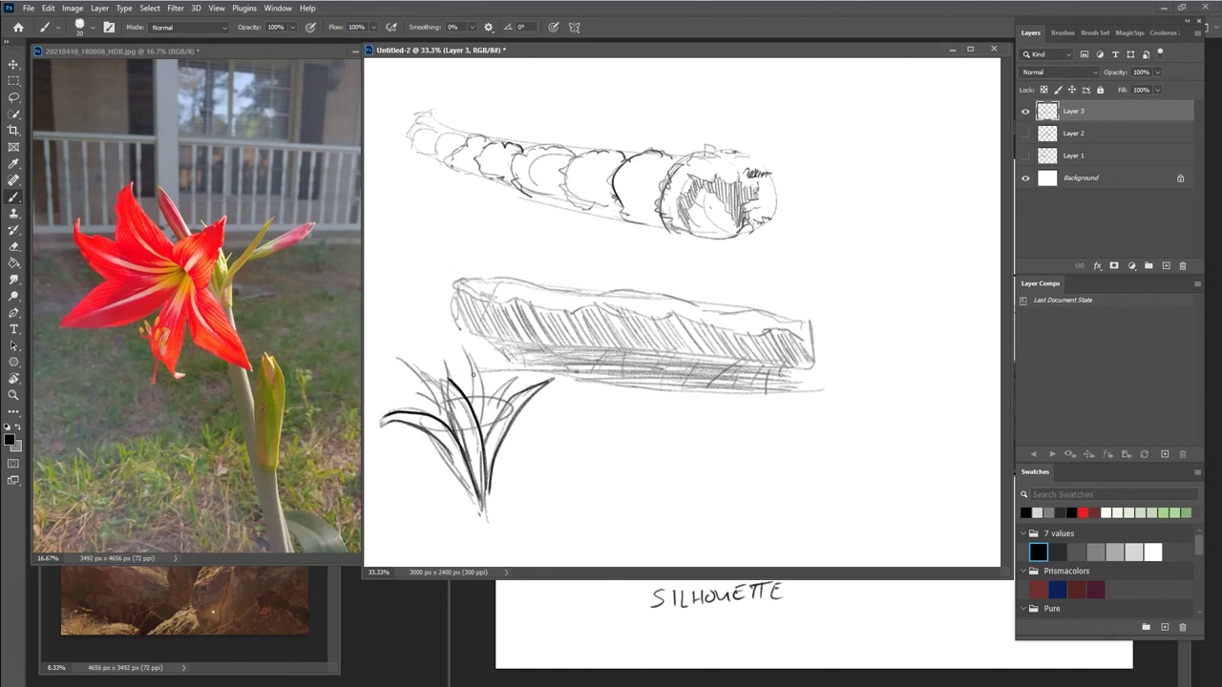
Erase the cone and its flaring petals below the hedge.
{"action": "key", "text": "e"}
{"action": "mouse_move", "coordinate": [415, 420]}
{"action": "left_mouse_down"}
{"action": "mouse_move", "coordinate": [386, 386]}
{"action": "mouse_move", "coordinate": [438, 359]}
{"action": "left_mouse_up"}
{"action": "mouse_move", "coordinate": [500, 401]}
{"action": "left_mouse_down"}
{"action": "mouse_move", "coordinate": [456, 468]}
{"action": "mouse_move", "coordinate": [484, 458]}
{"action": "mouse_move", "coordinate": [469, 513]}
{"action": "left_mouse_up"}
{"action": "mouse_move", "coordinate": [551, 387]}
{"action": "left_mouse_down"}
{"action": "mouse_move", "coordinate": [430, 449]}
{"action": "mouse_move", "coordinate": [476, 391]}
{"action": "mouse_move", "coordinate": [455, 392]}
{"action": "mouse_move", "coordinate": [449, 377]}
{"action": "mouse_move", "coordinate": [388, 404]}
{"action": "mouse_move", "coordinate": [426, 416]}
{"action": "mouse_move", "coordinate": [434, 471]}
{"action": "left_mouse_up"}
{"action": "key", "text": "p"}
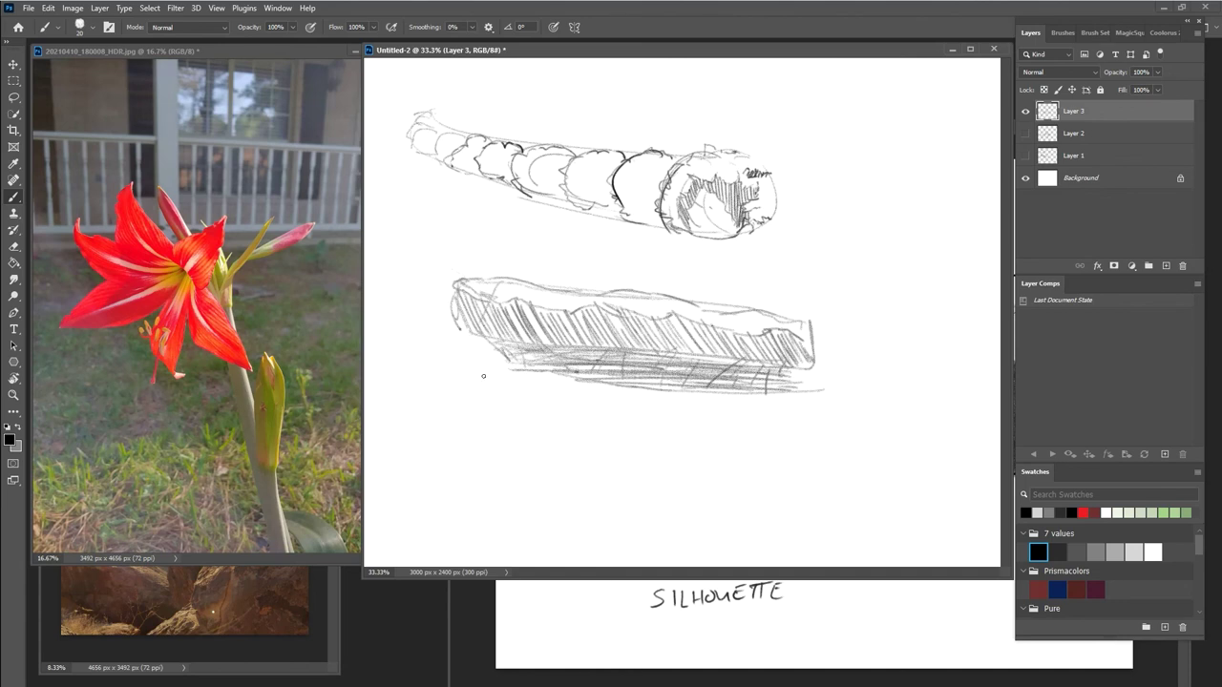
Draw a small tube-shaped flower center below the hedge, with a curved neck bending down into a thick stem.
{"action": "mouse_move", "coordinate": [476, 431]}
{"action": "left_mouse_down"}
{"action": "mouse_move", "coordinate": [488, 459]}
{"action": "mouse_move", "coordinate": [473, 425]}
{"action": "mouse_move", "coordinate": [483, 434]}
{"action": "mouse_move", "coordinate": [525, 417]}
{"action": "left_mouse_up"}
{"action": "mouse_move", "coordinate": [495, 464]}
{"action": "left_mouse_down"}
{"action": "mouse_move", "coordinate": [529, 405]}
{"action": "mouse_move", "coordinate": [520, 430]}
{"action": "mouse_move", "coordinate": [542, 450]}
{"action": "left_mouse_up"}
{"action": "mouse_move", "coordinate": [527, 418]}
{"action": "left_mouse_down"}
{"action": "mouse_move", "coordinate": [544, 437]}
{"action": "mouse_move", "coordinate": [560, 521]}
{"action": "left_mouse_up"}
{"action": "left_click_drag", "start_coordinate": [522, 431], "coordinate": [552, 536]}
{"action": "left_click_drag", "start_coordinate": [541, 428], "coordinate": [572, 556]}
{"action": "left_click_drag", "start_coordinate": [550, 502], "coordinate": [561, 567]}
{"action": "left_click_drag", "start_coordinate": [551, 457], "coordinate": [563, 504]}
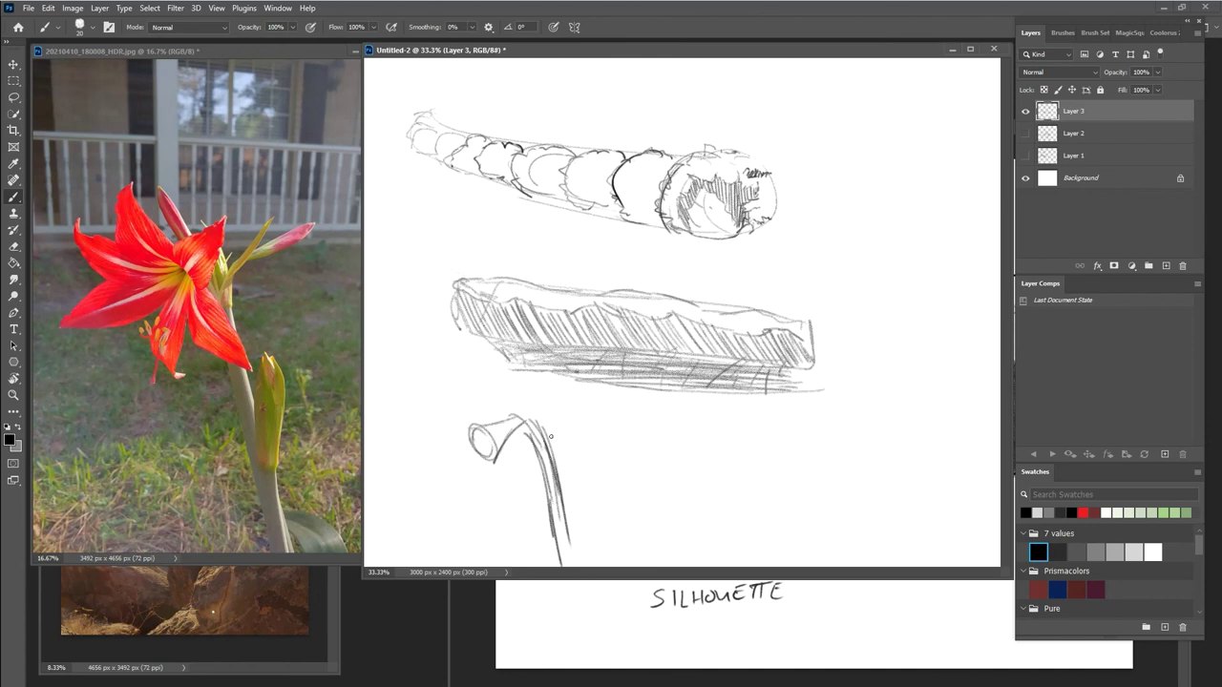
Erase the neck between flower center and stem, and sketch a separate pointed petal to the right of the flower.
{"action": "key", "text": "e"}
{"action": "mouse_move", "coordinate": [496, 428]}
{"action": "left_mouse_down"}
{"action": "mouse_move", "coordinate": [507, 427]}
{"action": "mouse_move", "coordinate": [499, 410]}
{"action": "mouse_move", "coordinate": [510, 441]}
{"action": "left_mouse_up"}
{"action": "key", "text": "b"}
{"action": "left_click_drag", "start_coordinate": [712, 448], "coordinate": [725, 492]}
{"action": "left_click_drag", "start_coordinate": [710, 445], "coordinate": [799, 423]}
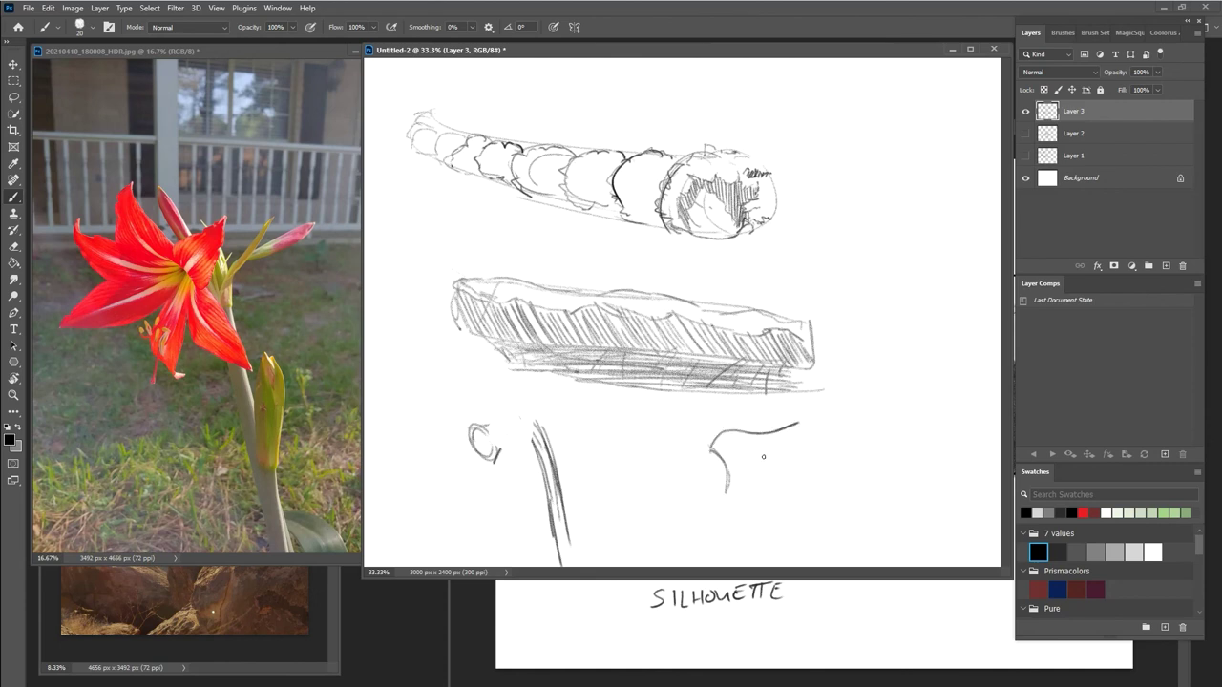
{"action": "left_click_drag", "start_coordinate": [721, 491], "coordinate": [805, 421]}
Draw the pointed petal rising toward the upper right from the flower center and refine the center's opening.
{"action": "mouse_move", "coordinate": [484, 425]}
{"action": "left_mouse_down"}
{"action": "mouse_move", "coordinate": [497, 460]}
{"action": "mouse_move", "coordinate": [471, 415]}
{"action": "mouse_move", "coordinate": [541, 385]}
{"action": "left_mouse_up"}
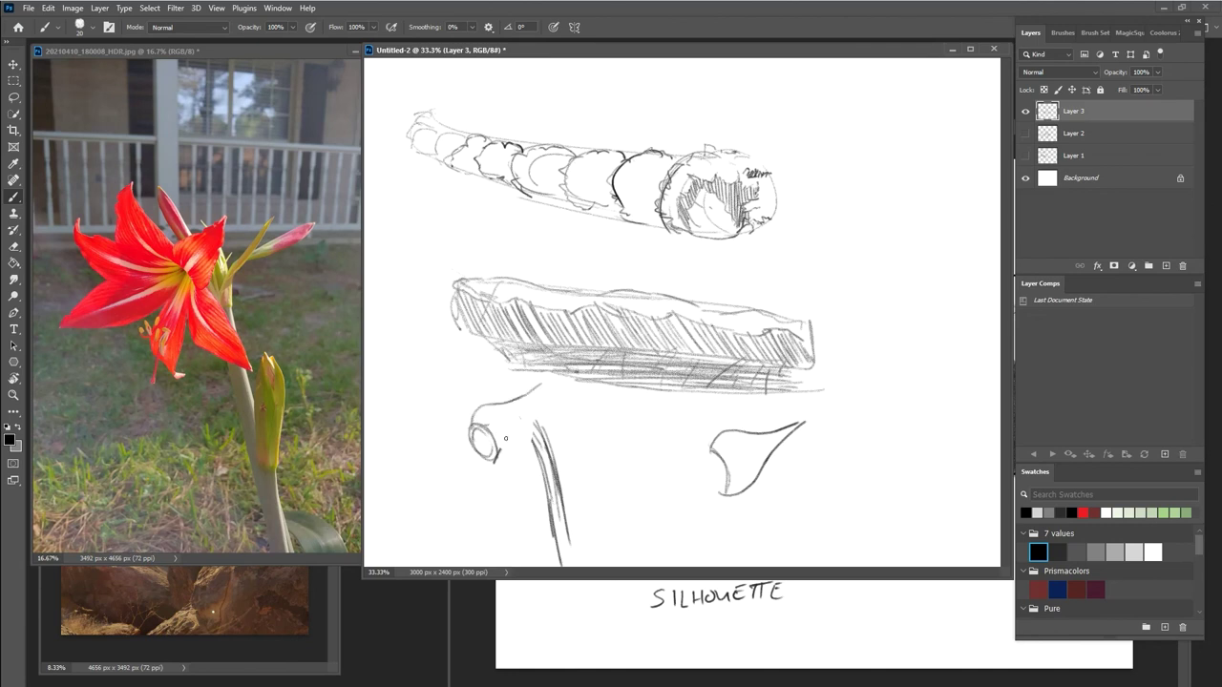
{"action": "mouse_move", "coordinate": [488, 464]}
{"action": "left_mouse_down"}
{"action": "mouse_move", "coordinate": [521, 448]}
{"action": "mouse_move", "coordinate": [544, 384]}
{"action": "left_mouse_up"}
{"action": "mouse_move", "coordinate": [495, 445]}
{"action": "left_mouse_down"}
{"action": "mouse_move", "coordinate": [540, 386]}
{"action": "mouse_move", "coordinate": [490, 447]}
{"action": "mouse_move", "coordinate": [472, 437]}
{"action": "mouse_move", "coordinate": [482, 449]}
{"action": "mouse_move", "coordinate": [487, 420]}
{"action": "left_mouse_up"}
{"action": "key", "text": "e"}
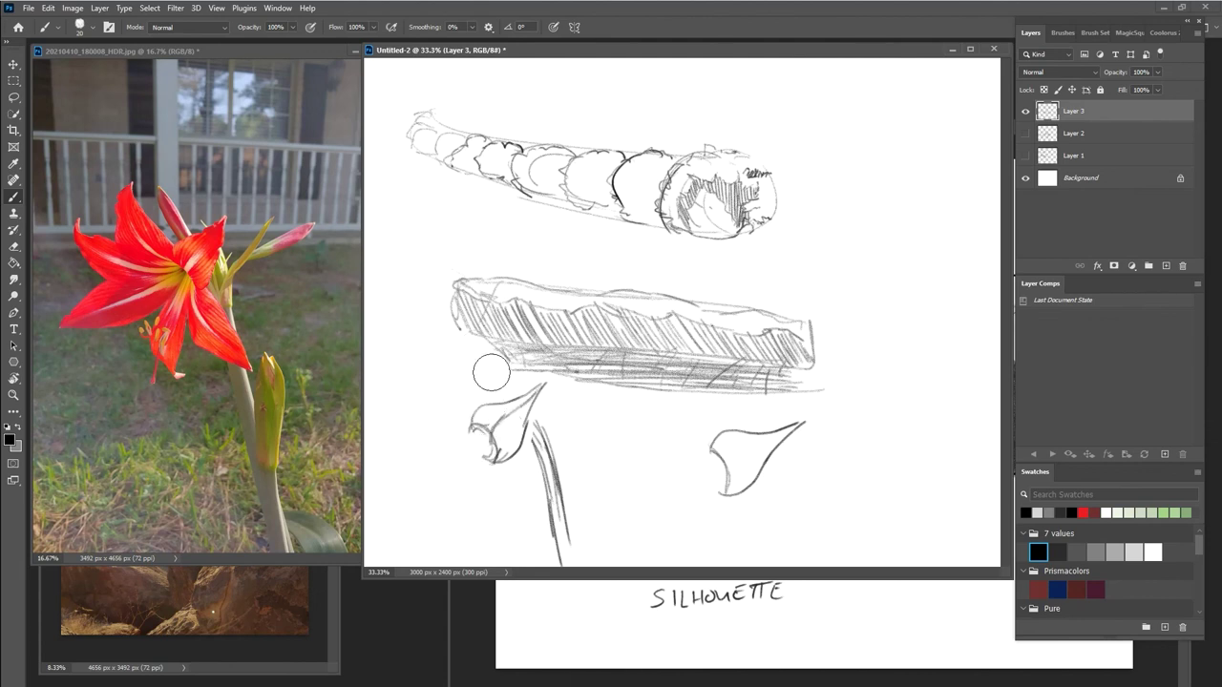
{"action": "key", "text": "b"}
Draw the broad petal curling up on the flower's left side and the narrow pointed petal above it.
{"action": "mouse_move", "coordinate": [468, 427]}
{"action": "left_mouse_down"}
{"action": "mouse_move", "coordinate": [431, 425]}
{"action": "mouse_move", "coordinate": [459, 426]}
{"action": "mouse_move", "coordinate": [393, 391]}
{"action": "mouse_move", "coordinate": [426, 413]}
{"action": "mouse_move", "coordinate": [379, 372]}
{"action": "mouse_move", "coordinate": [398, 350]}
{"action": "mouse_move", "coordinate": [378, 408]}
{"action": "mouse_move", "coordinate": [381, 368]}
{"action": "mouse_move", "coordinate": [375, 400]}
{"action": "mouse_move", "coordinate": [394, 440]}
{"action": "mouse_move", "coordinate": [387, 383]}
{"action": "mouse_move", "coordinate": [392, 406]}
{"action": "mouse_move", "coordinate": [378, 397]}
{"action": "mouse_move", "coordinate": [400, 437]}
{"action": "mouse_move", "coordinate": [378, 408]}
{"action": "mouse_move", "coordinate": [405, 450]}
{"action": "mouse_move", "coordinate": [445, 462]}
{"action": "mouse_move", "coordinate": [410, 451]}
{"action": "mouse_move", "coordinate": [409, 463]}
{"action": "mouse_move", "coordinate": [483, 437]}
{"action": "mouse_move", "coordinate": [402, 425]}
{"action": "mouse_move", "coordinate": [380, 393]}
{"action": "mouse_move", "coordinate": [429, 439]}
{"action": "mouse_move", "coordinate": [468, 438]}
{"action": "mouse_move", "coordinate": [414, 446]}
{"action": "left_mouse_up"}
{"action": "mouse_move", "coordinate": [395, 354]}
{"action": "left_mouse_down"}
{"action": "mouse_move", "coordinate": [378, 366]}
{"action": "mouse_move", "coordinate": [386, 395]}
{"action": "mouse_move", "coordinate": [463, 429]}
{"action": "left_mouse_up"}
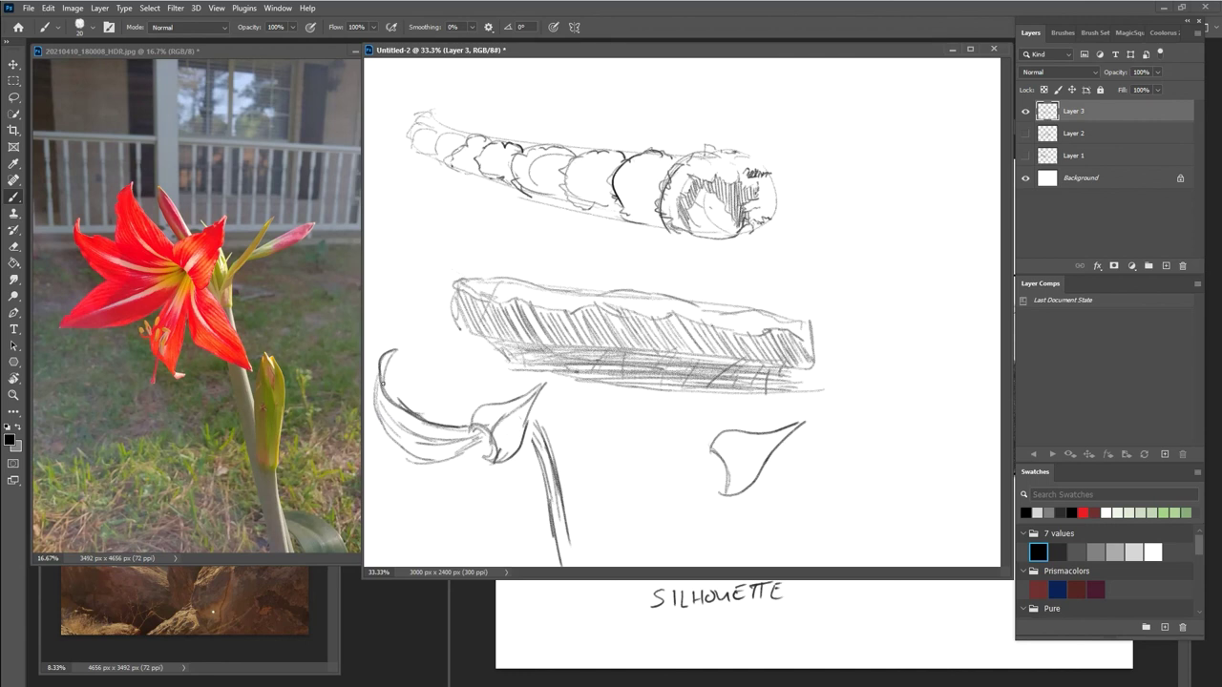
{"action": "mouse_move", "coordinate": [377, 376]}
{"action": "left_mouse_down"}
{"action": "mouse_move", "coordinate": [392, 442]}
{"action": "mouse_move", "coordinate": [413, 452]}
{"action": "mouse_move", "coordinate": [475, 441]}
{"action": "mouse_move", "coordinate": [491, 405]}
{"action": "mouse_move", "coordinate": [543, 382]}
{"action": "mouse_move", "coordinate": [498, 462]}
{"action": "left_mouse_up"}
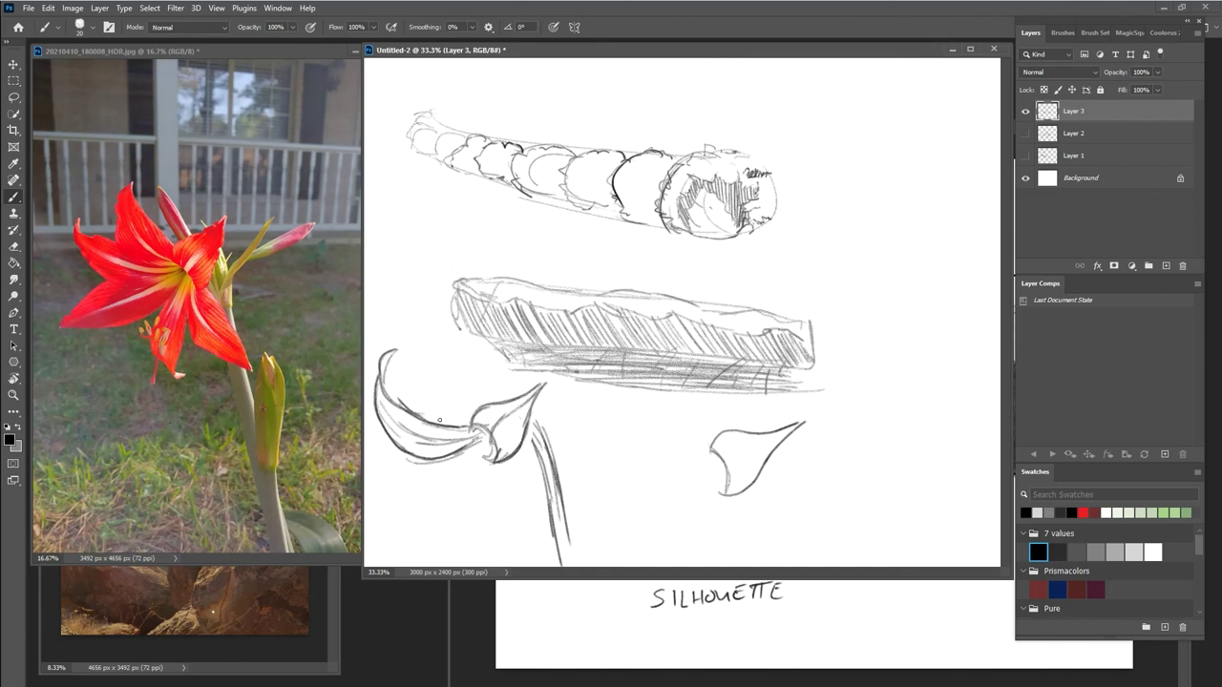
{"action": "mouse_move", "coordinate": [437, 425]}
{"action": "left_mouse_down"}
{"action": "mouse_move", "coordinate": [409, 390]}
{"action": "mouse_move", "coordinate": [426, 329]}
{"action": "mouse_move", "coordinate": [445, 314]}
{"action": "mouse_move", "coordinate": [438, 371]}
{"action": "mouse_move", "coordinate": [480, 414]}
{"action": "left_mouse_up"}
{"action": "left_click_drag", "start_coordinate": [443, 317], "coordinate": [436, 364]}
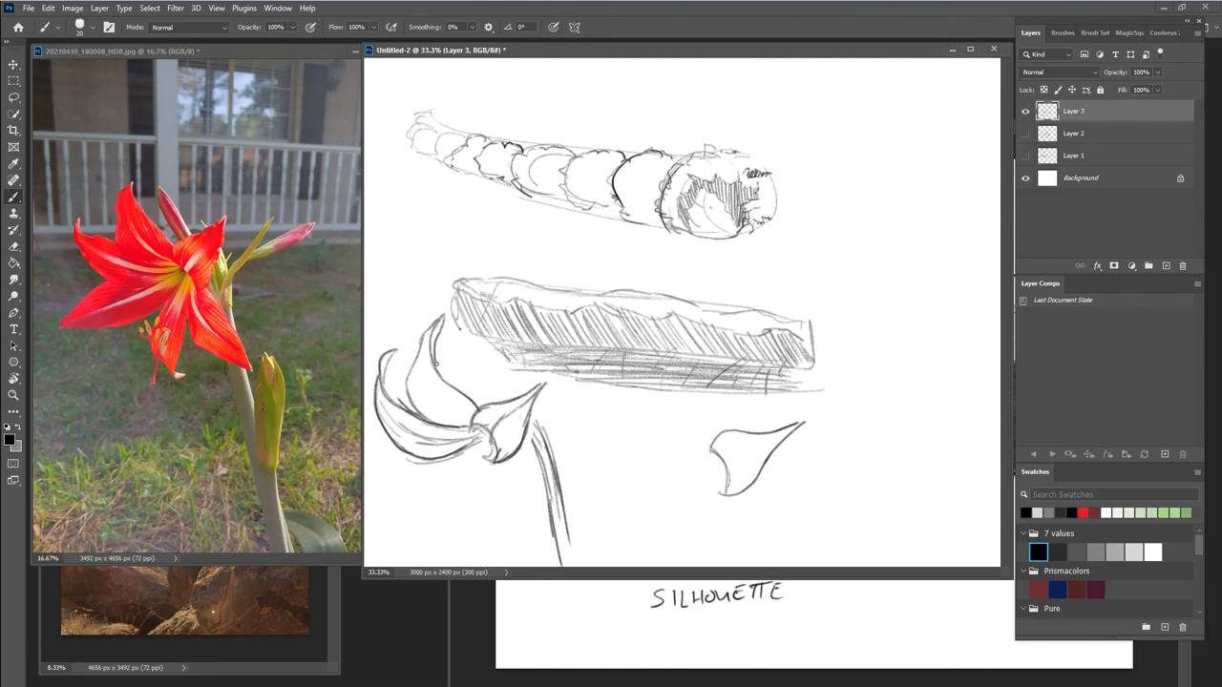
{"action": "mouse_move", "coordinate": [442, 316]}
{"action": "left_mouse_down"}
{"action": "mouse_move", "coordinate": [433, 382]}
{"action": "mouse_move", "coordinate": [428, 371]}
{"action": "mouse_move", "coordinate": [450, 415]}
{"action": "left_mouse_up"}
Draw the hanging lower petal with a curled tip, and sketch a folded petal form beside the separate petal study.
{"action": "mouse_move", "coordinate": [481, 446]}
{"action": "left_mouse_down"}
{"action": "mouse_move", "coordinate": [447, 528]}
{"action": "mouse_move", "coordinate": [484, 551]}
{"action": "left_mouse_up"}
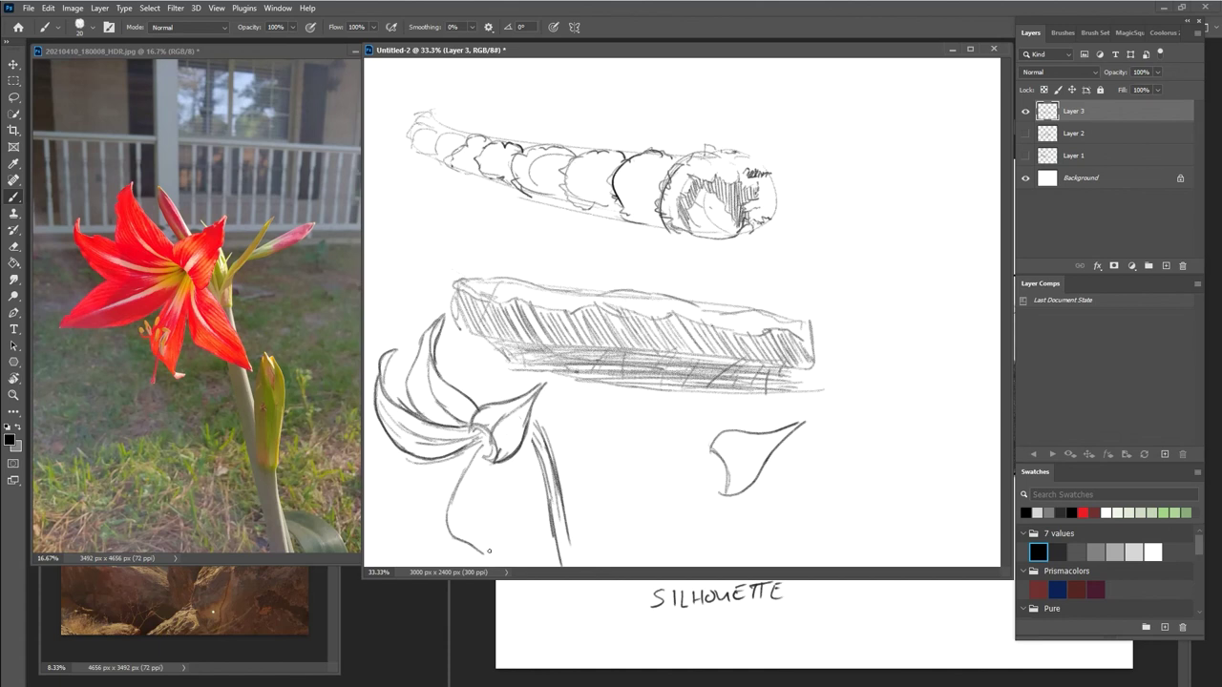
{"action": "mouse_move", "coordinate": [499, 545]}
{"action": "left_mouse_down"}
{"action": "mouse_move", "coordinate": [477, 552]}
{"action": "mouse_move", "coordinate": [472, 508]}
{"action": "left_mouse_up"}
{"action": "left_click_drag", "start_coordinate": [474, 550], "coordinate": [486, 442]}
{"action": "left_click_drag", "start_coordinate": [474, 550], "coordinate": [502, 543]}
{"action": "mouse_move", "coordinate": [871, 441]}
{"action": "left_mouse_down"}
{"action": "mouse_move", "coordinate": [831, 471]}
{"action": "mouse_move", "coordinate": [907, 468]}
{"action": "left_mouse_up"}
{"action": "mouse_move", "coordinate": [808, 470]}
{"action": "left_mouse_down"}
{"action": "mouse_move", "coordinate": [813, 492]}
{"action": "mouse_move", "coordinate": [905, 476]}
{"action": "mouse_move", "coordinate": [870, 449]}
{"action": "mouse_move", "coordinate": [850, 465]}
{"action": "mouse_move", "coordinate": [905, 473]}
{"action": "left_mouse_up"}
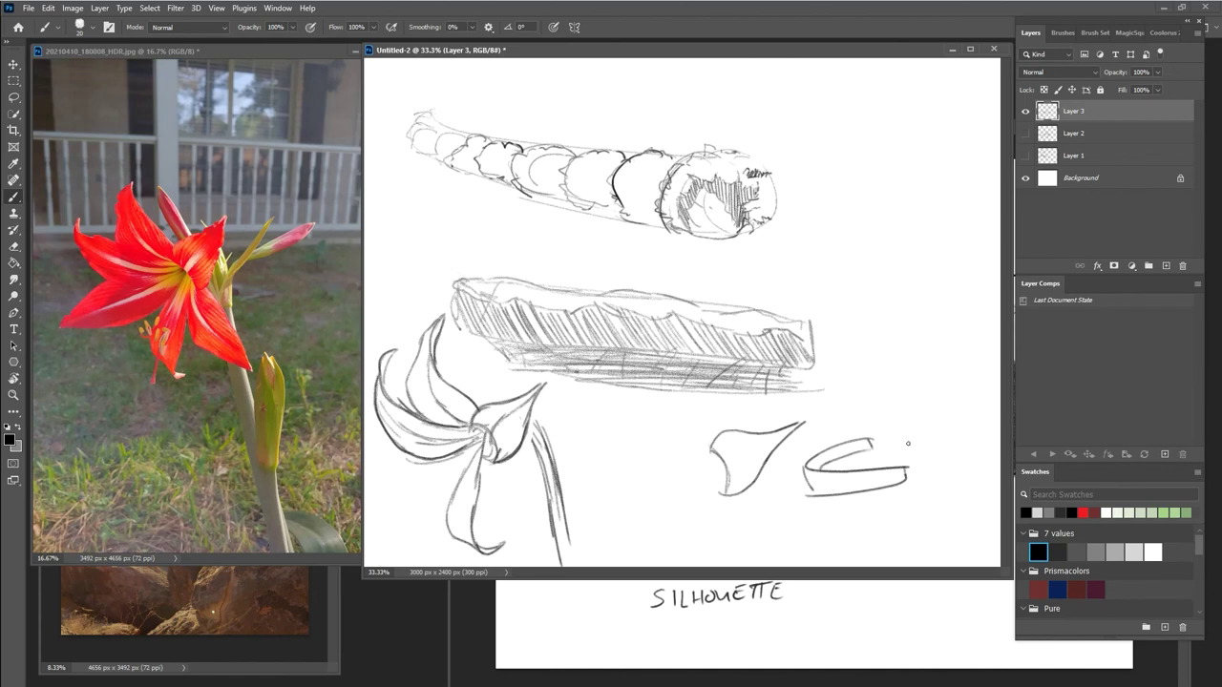
Draw the long petal reaching to the lower left and clear the crowded lines at the flower center.
{"action": "mouse_move", "coordinate": [422, 457]}
{"action": "left_mouse_down"}
{"action": "mouse_move", "coordinate": [366, 502]}
{"action": "mouse_move", "coordinate": [403, 500]}
{"action": "left_mouse_up"}
{"action": "mouse_move", "coordinate": [369, 514]}
{"action": "left_mouse_down"}
{"action": "mouse_move", "coordinate": [453, 483]}
{"action": "mouse_move", "coordinate": [419, 504]}
{"action": "mouse_move", "coordinate": [445, 491]}
{"action": "mouse_move", "coordinate": [462, 474]}
{"action": "mouse_move", "coordinate": [417, 502]}
{"action": "mouse_move", "coordinate": [470, 458]}
{"action": "mouse_move", "coordinate": [388, 492]}
{"action": "left_mouse_up"}
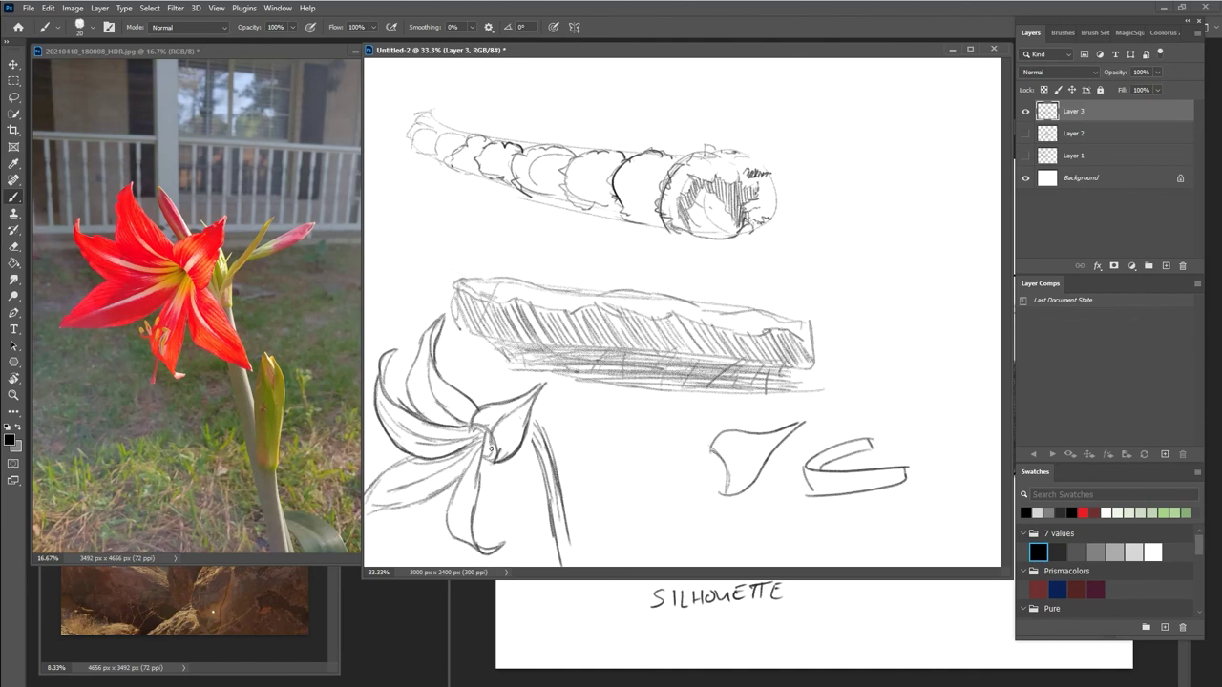
{"action": "left_click_drag", "start_coordinate": [487, 471], "coordinate": [487, 441]}
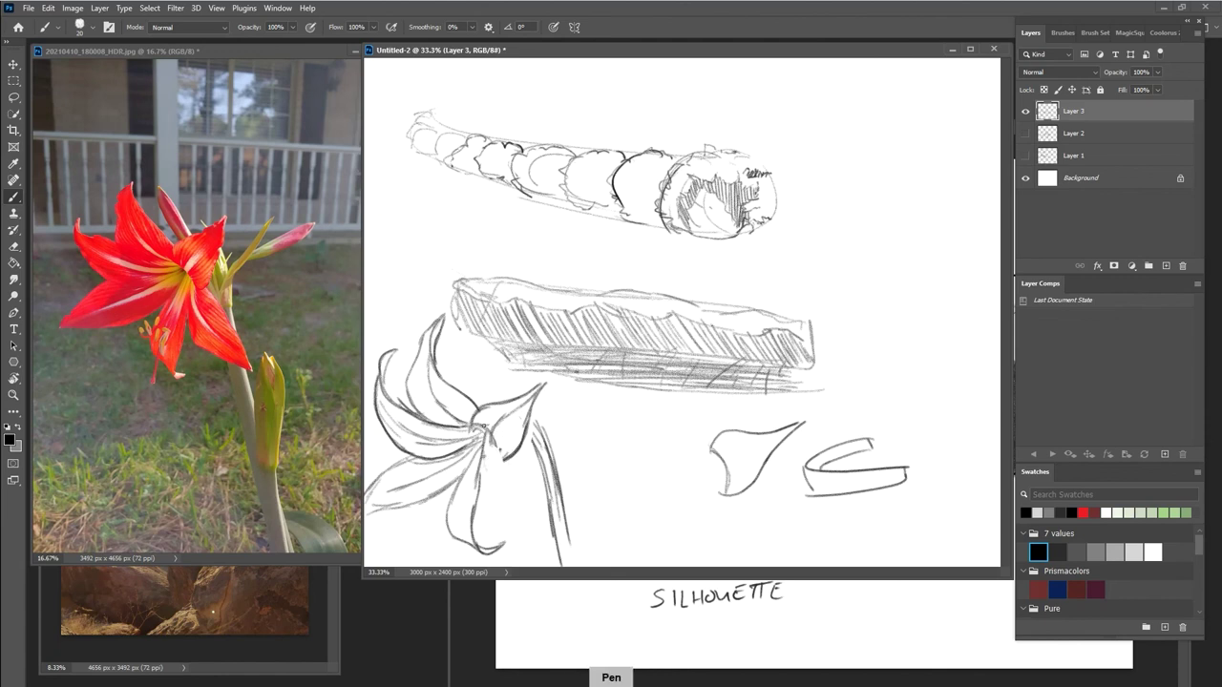
Draw the lower-right petal overlapping the stem with darker outlines, and sharpen the tip of the upper-right petal.
{"action": "mouse_move", "coordinate": [497, 440]}
{"action": "left_mouse_down"}
{"action": "mouse_move", "coordinate": [494, 458]}
{"action": "mouse_move", "coordinate": [538, 510]}
{"action": "left_mouse_up"}
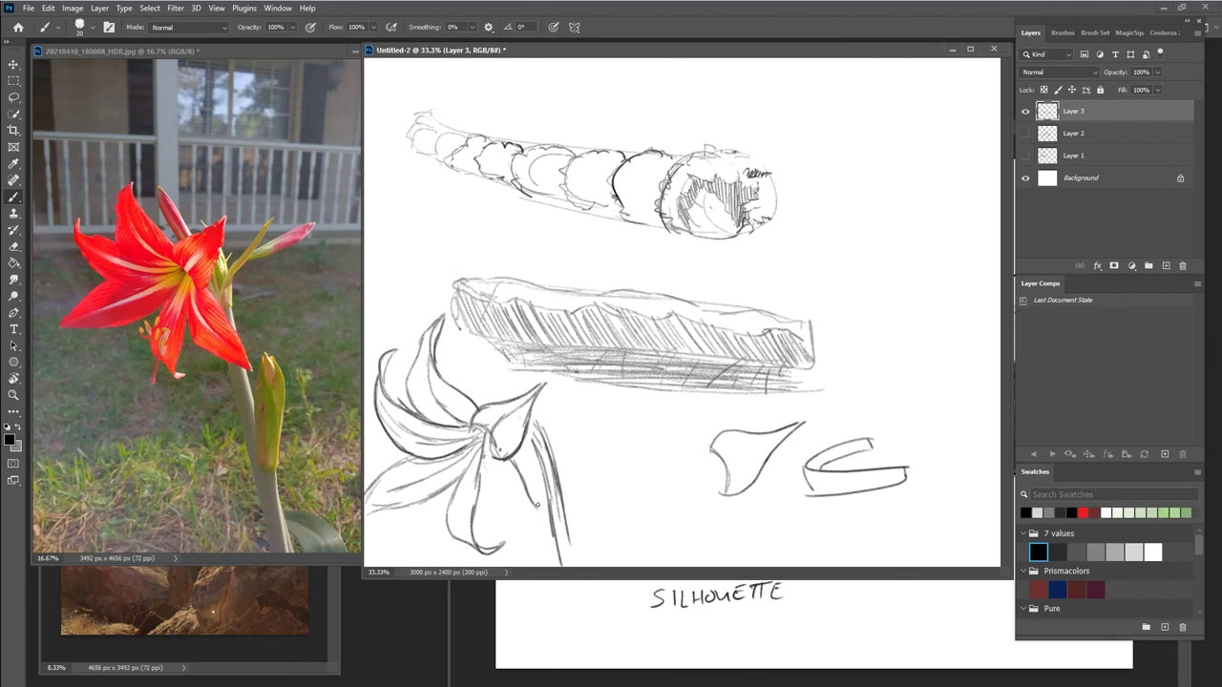
{"action": "mouse_move", "coordinate": [508, 461]}
{"action": "left_mouse_down"}
{"action": "mouse_move", "coordinate": [563, 535]}
{"action": "mouse_move", "coordinate": [496, 510]}
{"action": "mouse_move", "coordinate": [569, 546]}
{"action": "mouse_move", "coordinate": [550, 516]}
{"action": "left_mouse_up"}
{"action": "left_click_drag", "start_coordinate": [552, 518], "coordinate": [527, 487]}
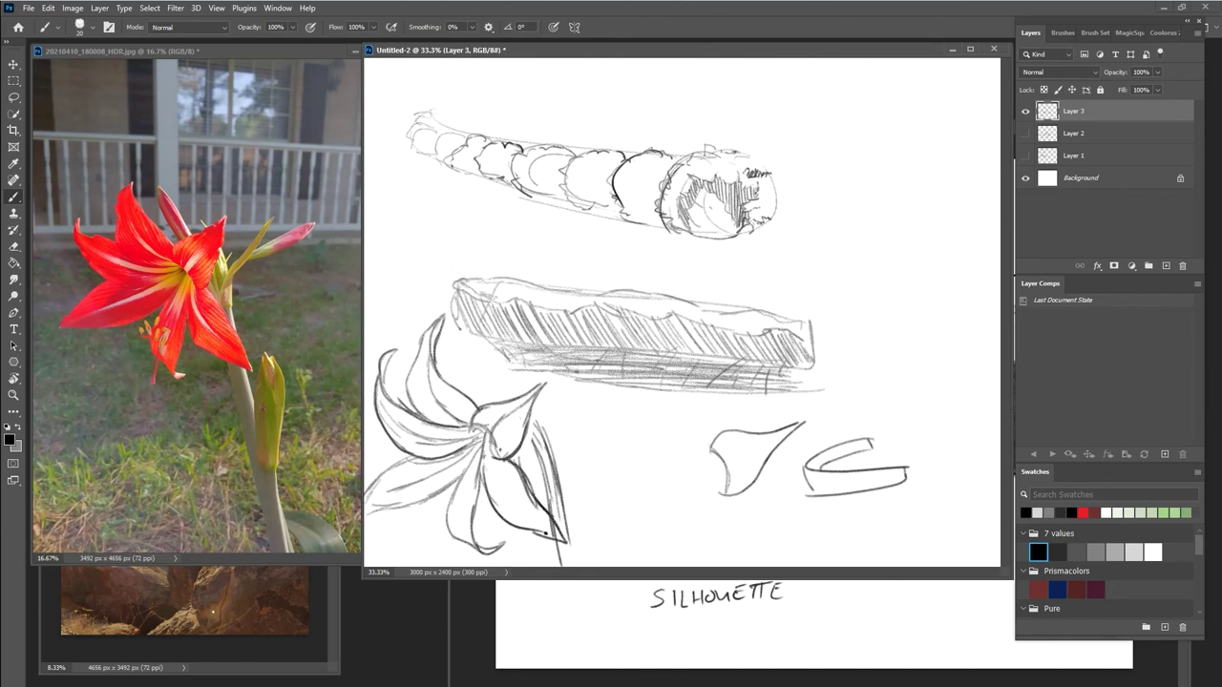
{"action": "mouse_move", "coordinate": [487, 445]}
{"action": "left_mouse_down"}
{"action": "mouse_move", "coordinate": [508, 486]}
{"action": "mouse_move", "coordinate": [494, 478]}
{"action": "mouse_move", "coordinate": [514, 501]}
{"action": "left_mouse_up"}
{"action": "left_click_drag", "start_coordinate": [476, 403], "coordinate": [444, 366]}
{"action": "left_click_drag", "start_coordinate": [542, 387], "coordinate": [549, 377]}
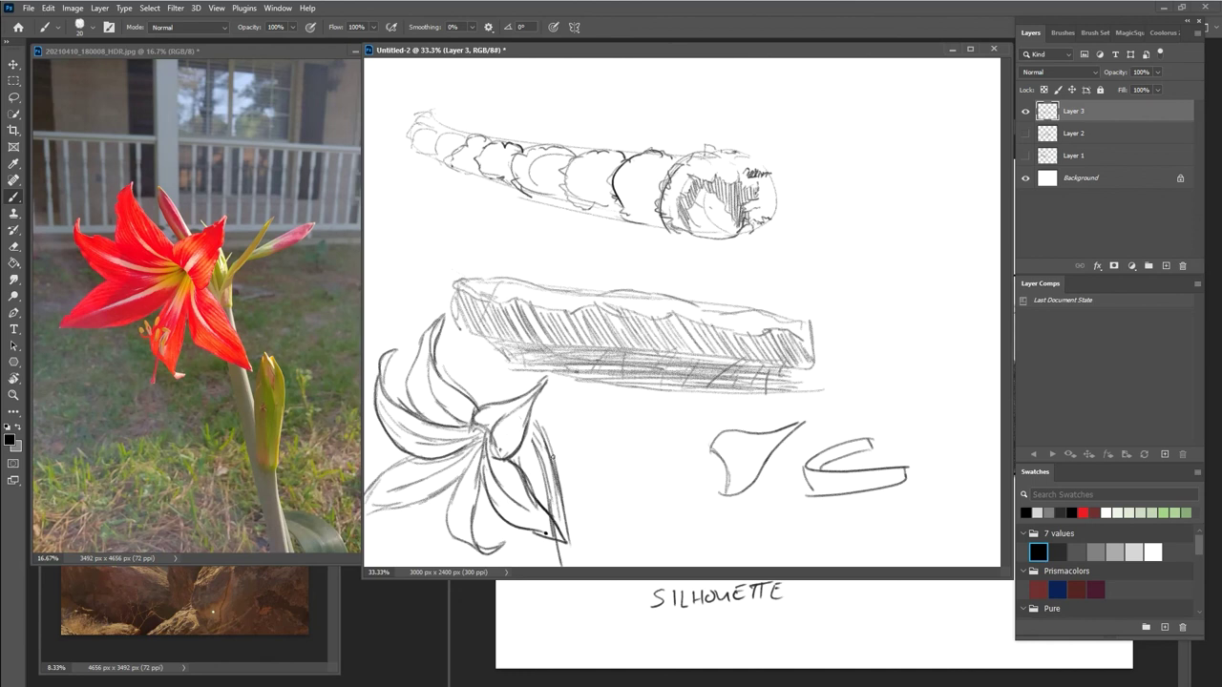
Draw a slender side stalk branching from the stem toward the upper right.
{"action": "left_click_drag", "start_coordinate": [556, 457], "coordinate": [611, 391]}
{"action": "left_click_drag", "start_coordinate": [556, 460], "coordinate": [613, 382]}
{"action": "left_click_drag", "start_coordinate": [573, 427], "coordinate": [550, 468]}
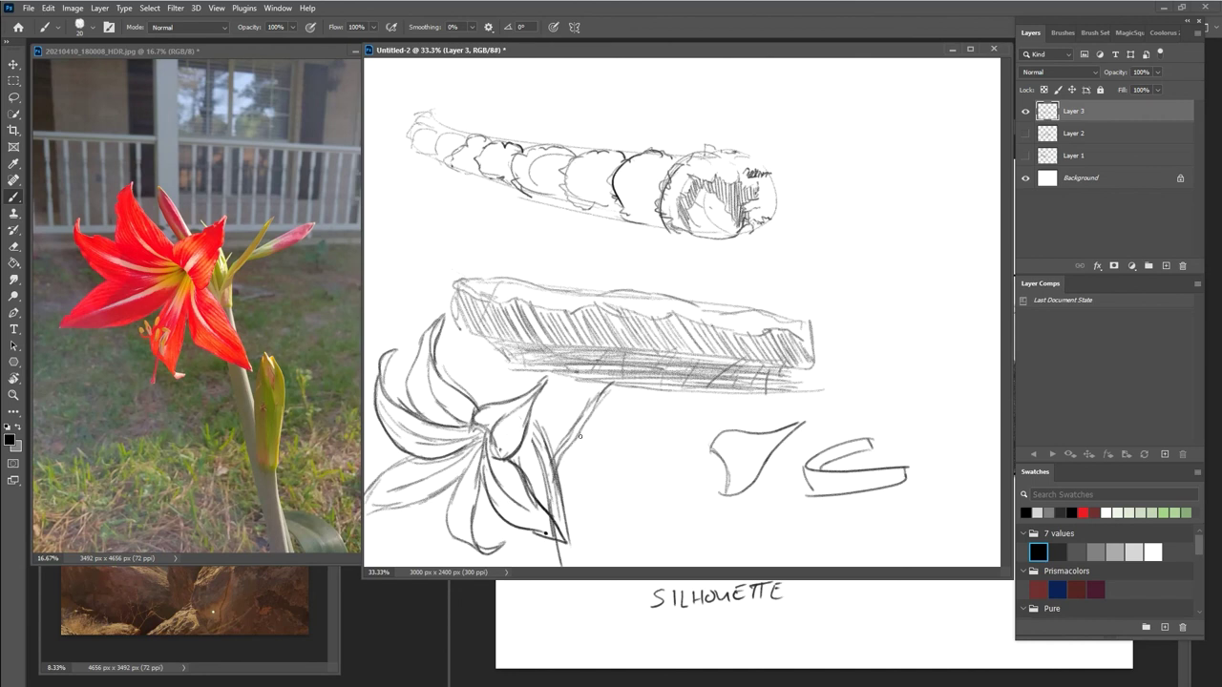
Close the red flower photo 20210410_180008_HDR.jpg.
{"action": "left_click", "coordinate": [324, 54]}
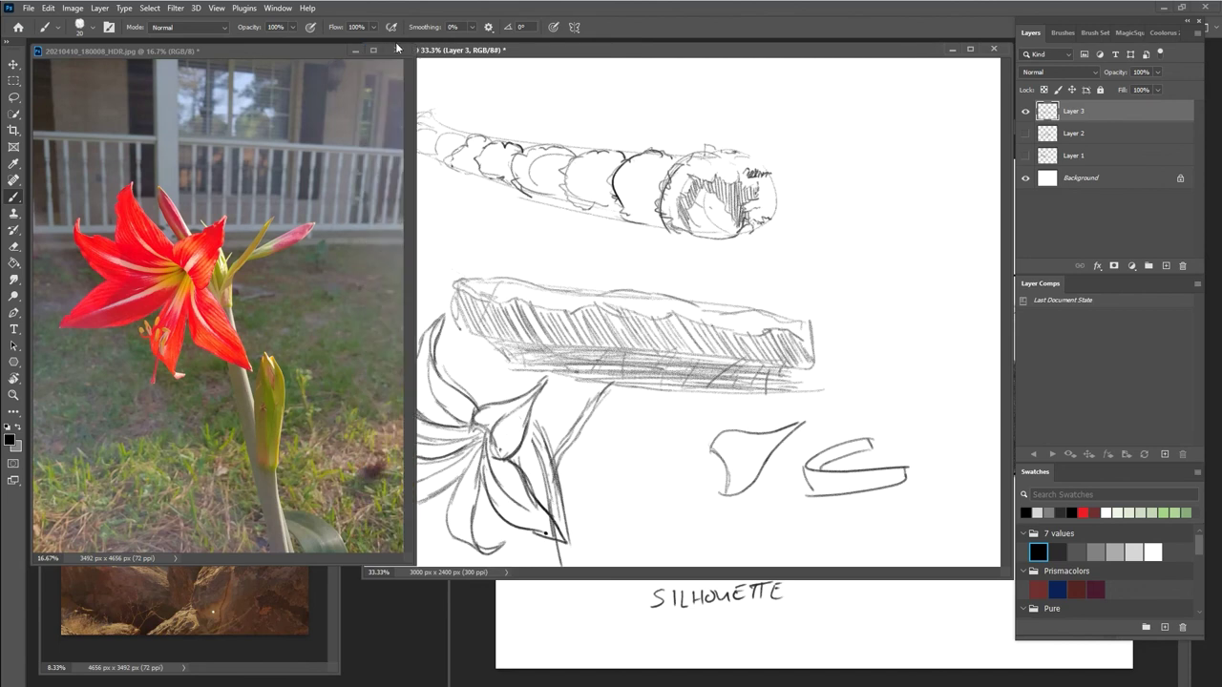
{"action": "left_click", "coordinate": [391, 47]}
{"action": "left_click", "coordinate": [279, 52]}
{"action": "key", "text": "ctrl+w"}
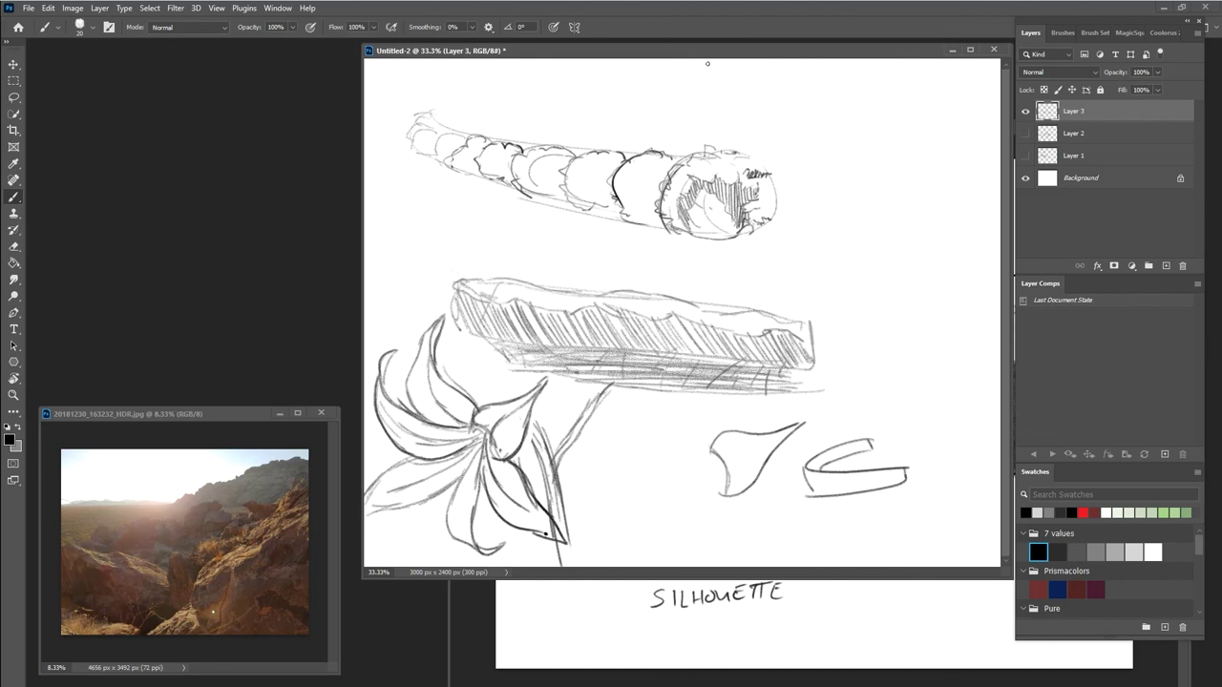
Arrange the rock landscape photo 20181230_163232_HDR.jpg above the silhouette value-study document, both beside the sketch canvas.
{"action": "left_click_drag", "start_coordinate": [219, 410], "coordinate": [217, 87]}
{"action": "left_click", "coordinate": [588, 54]}
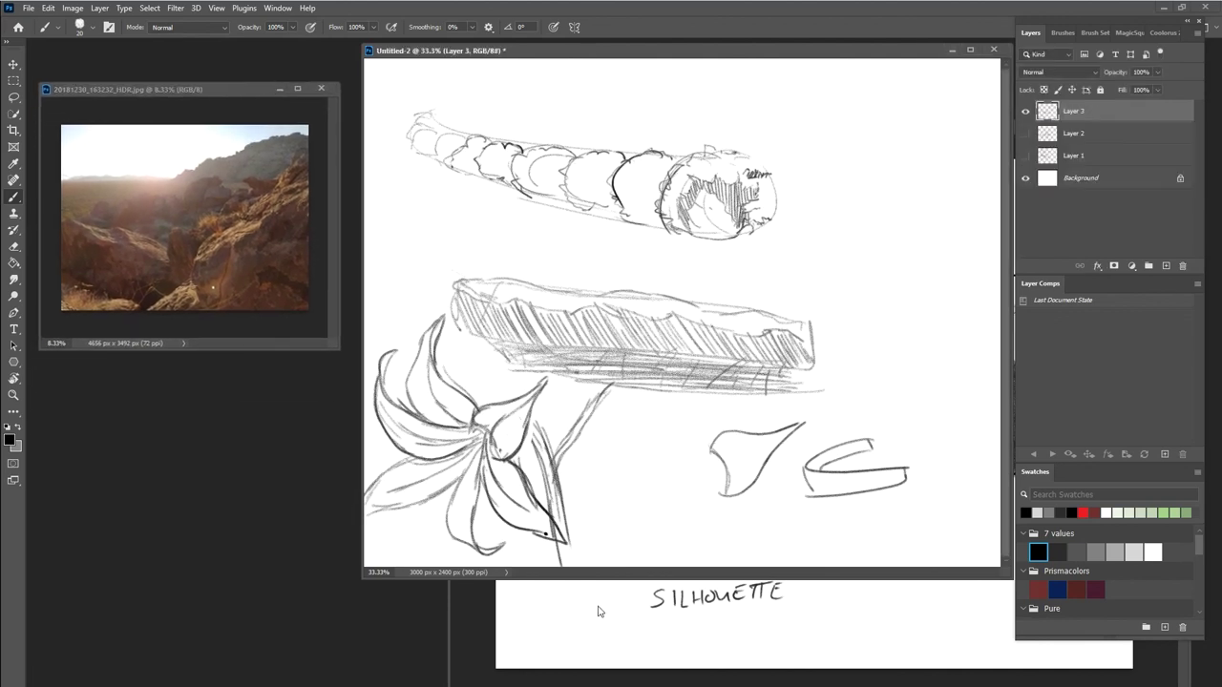
{"action": "left_click", "coordinate": [533, 622]}
{"action": "mouse_move", "coordinate": [760, 127]}
{"action": "left_mouse_down"}
{"action": "mouse_move", "coordinate": [497, 127]}
{"action": "mouse_move", "coordinate": [389, 101]}
{"action": "mouse_move", "coordinate": [25, 199]}
{"action": "mouse_move", "coordinate": [0, 250]}
{"action": "mouse_move", "coordinate": [87, 178]}
{"action": "mouse_move", "coordinate": [226, 150]}
{"action": "left_mouse_up"}
{"action": "left_click_drag", "start_coordinate": [659, 345], "coordinate": [536, 340]}
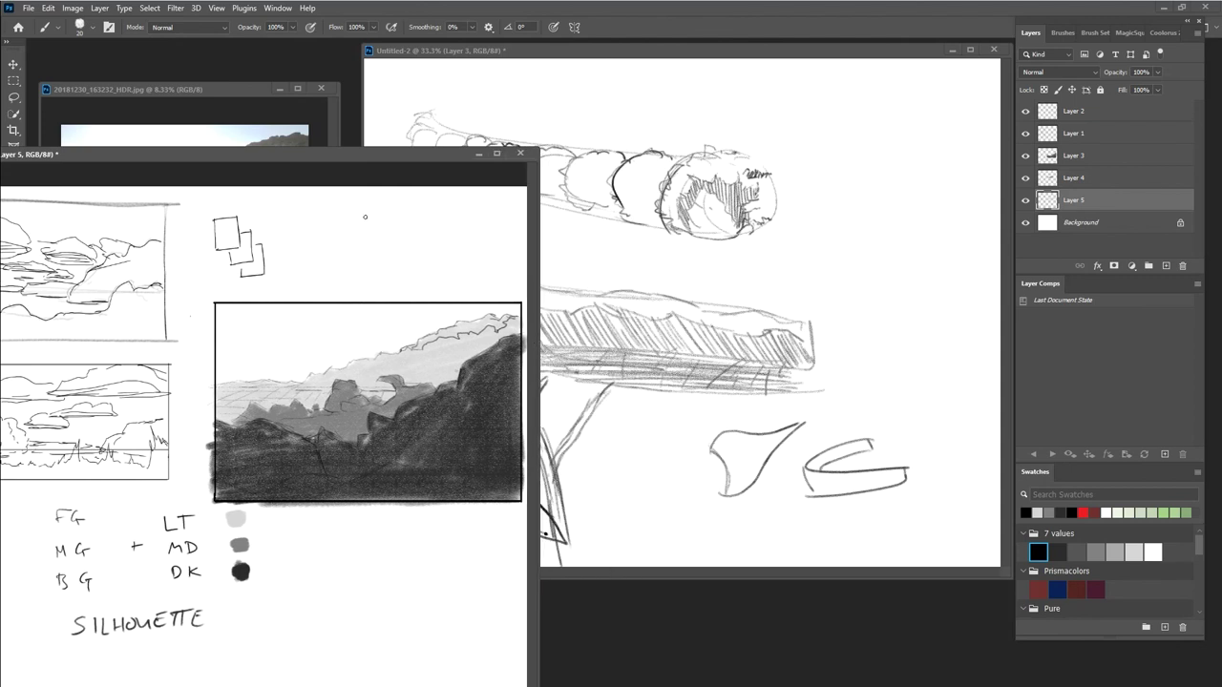
{"action": "left_click_drag", "start_coordinate": [342, 157], "coordinate": [158, 354]}
{"action": "left_click_drag", "start_coordinate": [175, 92], "coordinate": [177, 58]}
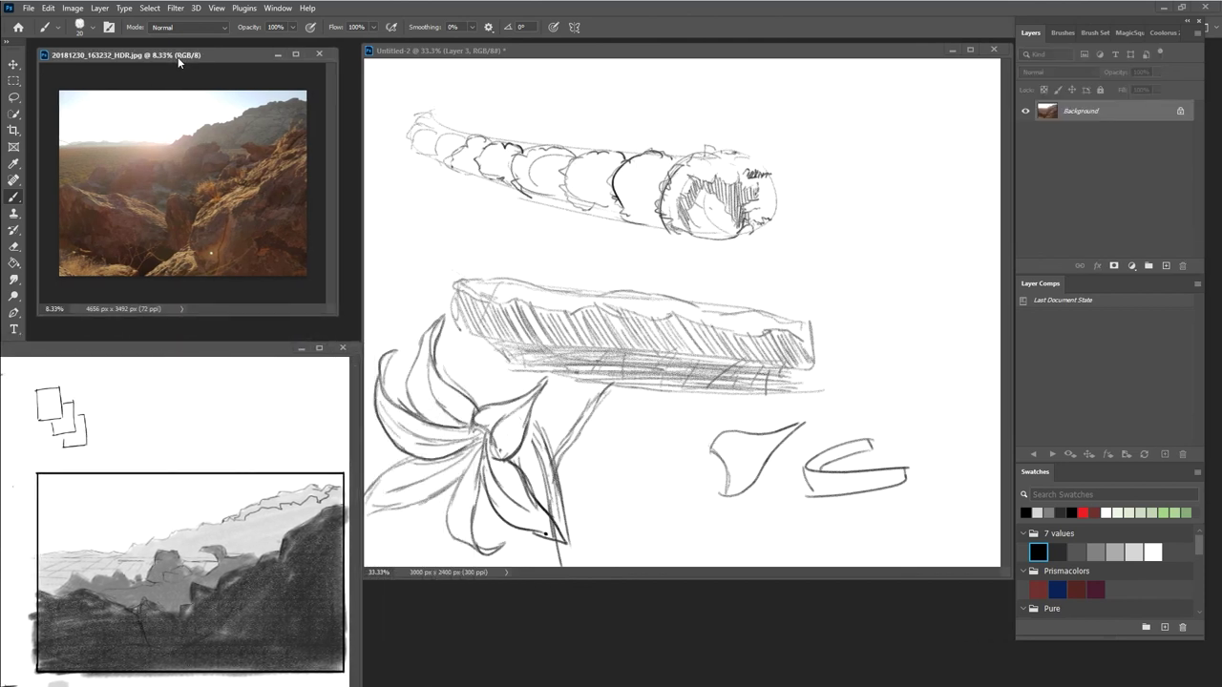
{"action": "left_click_drag", "start_coordinate": [158, 353], "coordinate": [152, 341]}
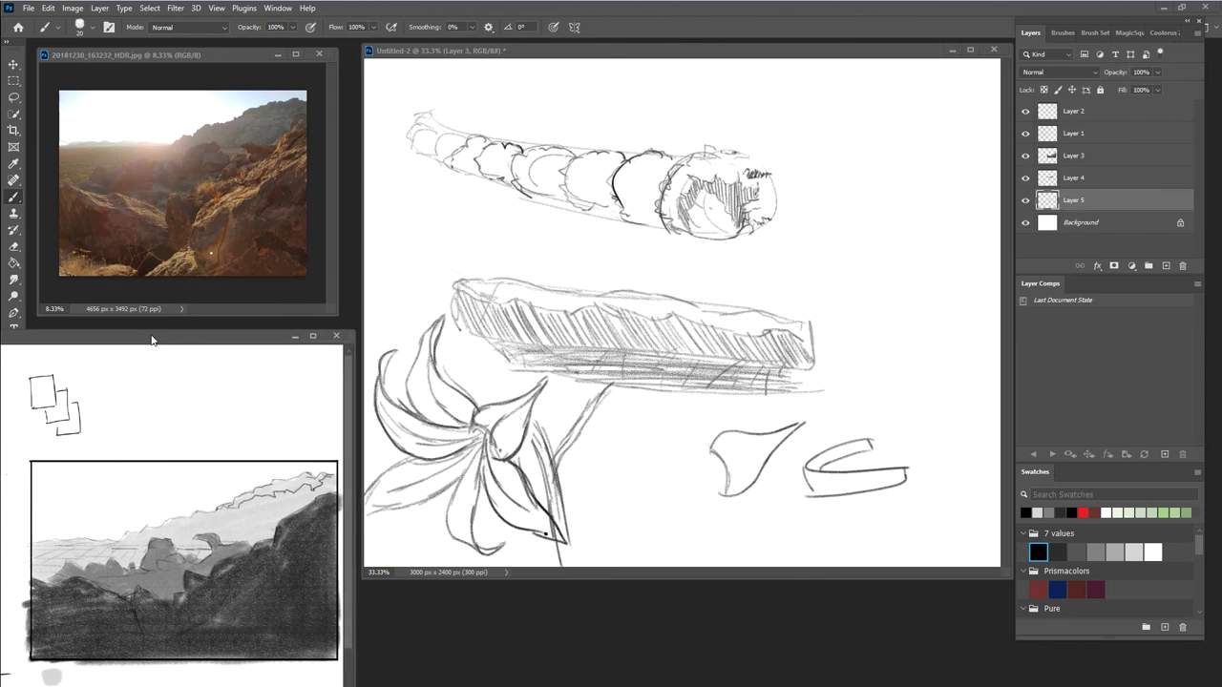
Hide Layer 3 in Untitled-2 and add a new layer above it for a blank canvas.
{"action": "left_click", "coordinate": [657, 55]}
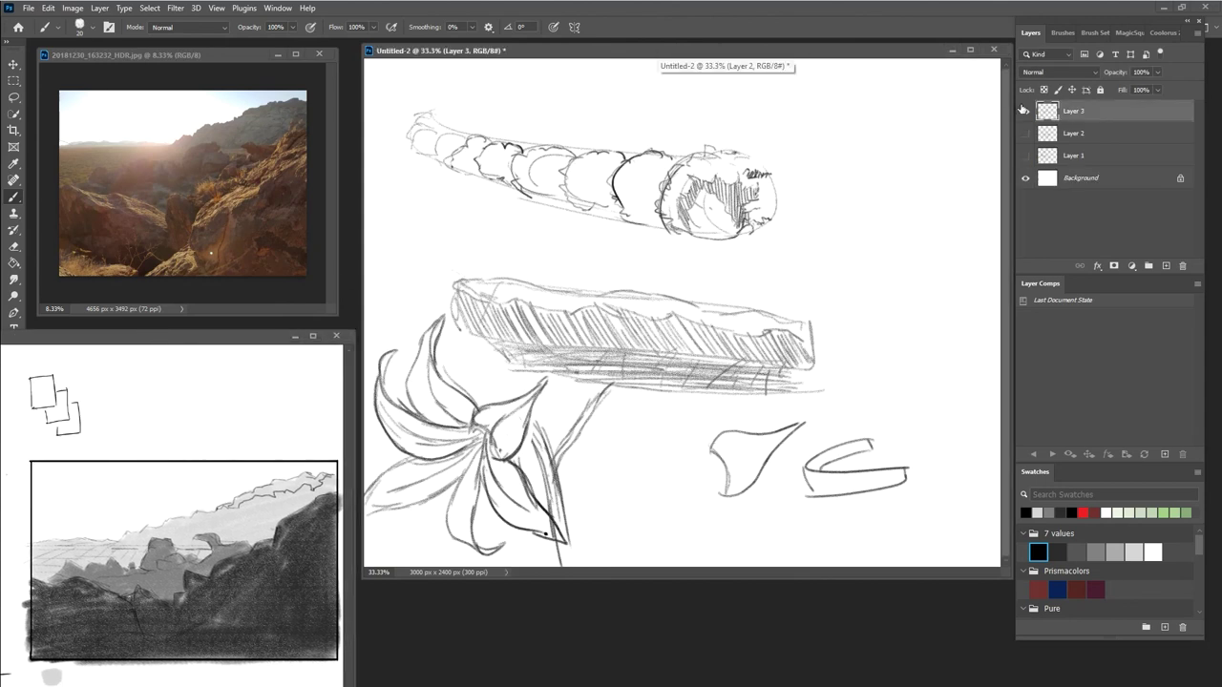
{"action": "left_click_drag", "start_coordinate": [1026, 111], "coordinate": [1025, 156]}
{"action": "left_click", "coordinate": [1161, 267]}
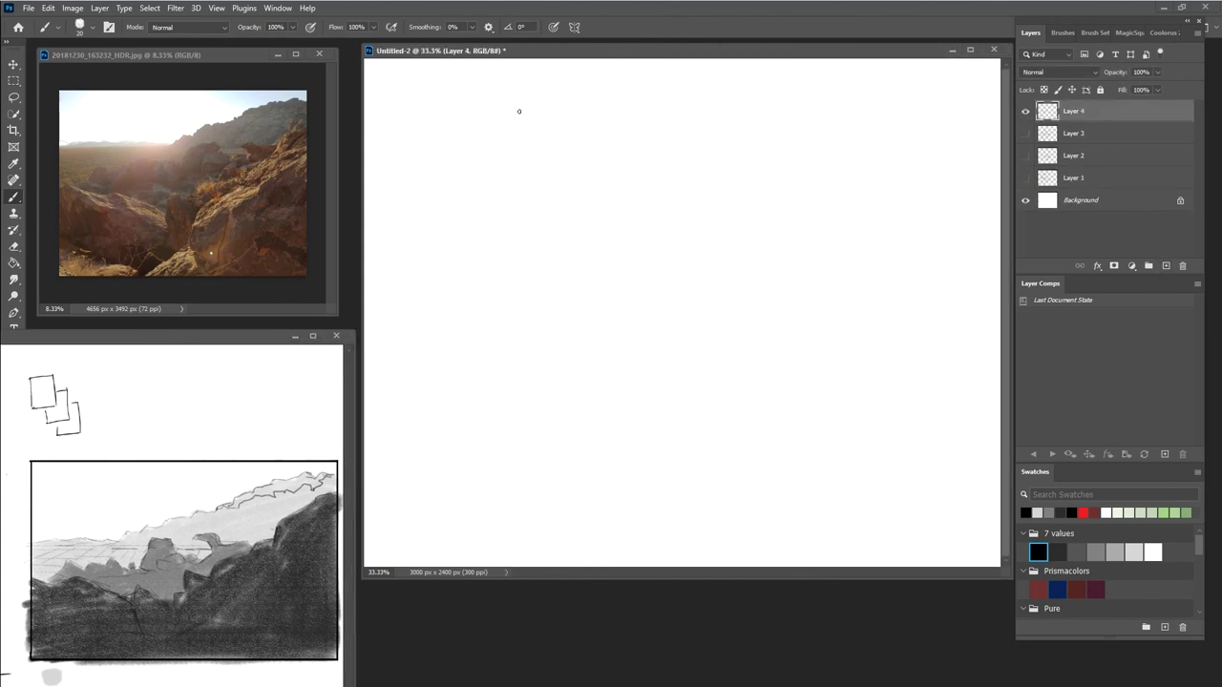
Reposition and enlarge the Untitled-2 canvas window beside the rock photo and value study so the whole page has a margin.
{"action": "left_click_drag", "start_coordinate": [503, 54], "coordinate": [502, 86]}
{"action": "left_click_drag", "start_coordinate": [999, 604], "coordinate": [1024, 625]}
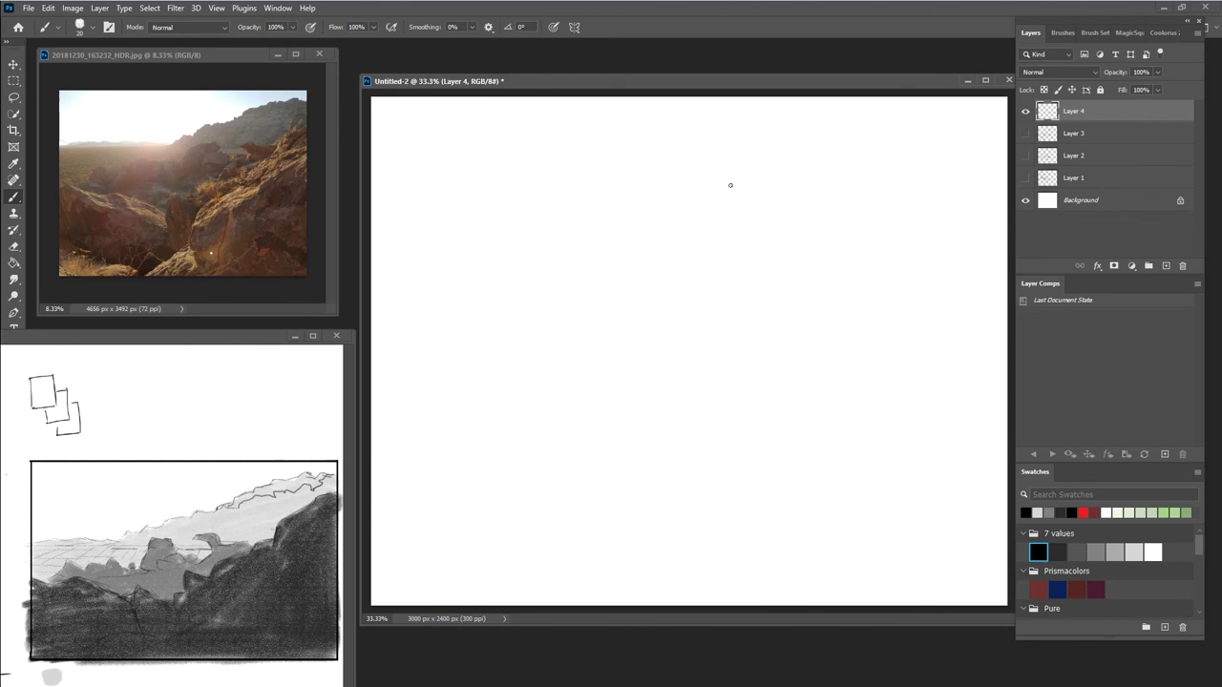
{"action": "left_click_drag", "start_coordinate": [621, 87], "coordinate": [586, 84]}
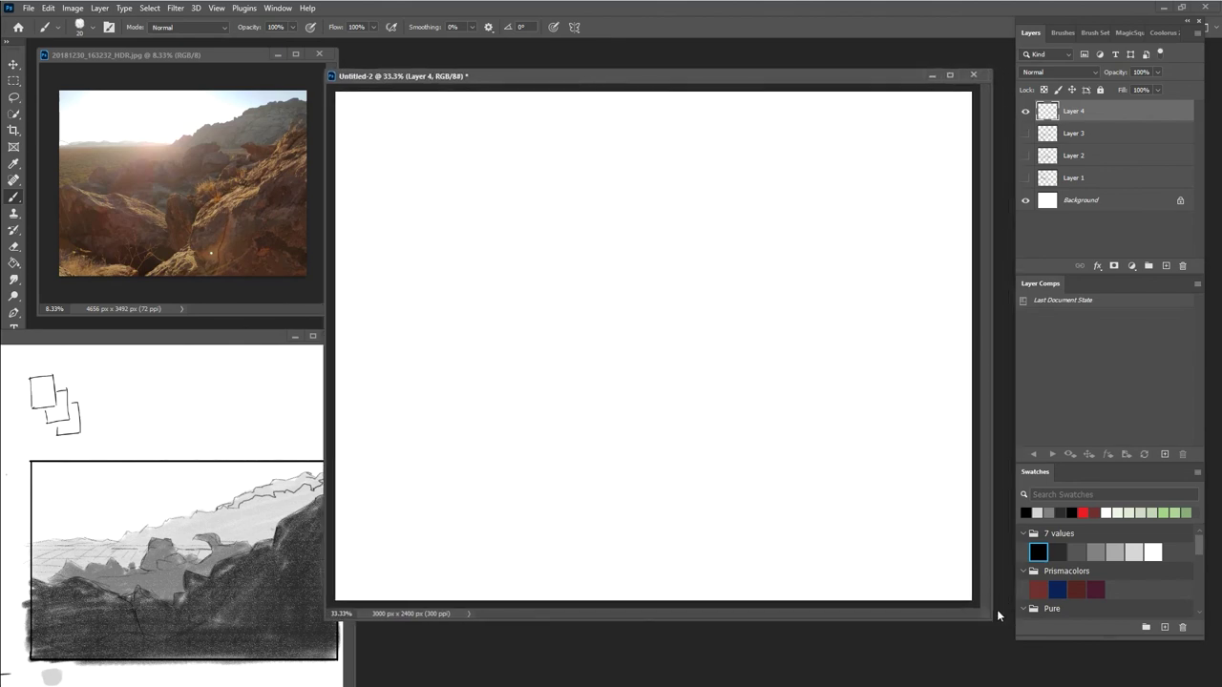
{"action": "left_click_drag", "start_coordinate": [1001, 615], "coordinate": [1041, 652]}
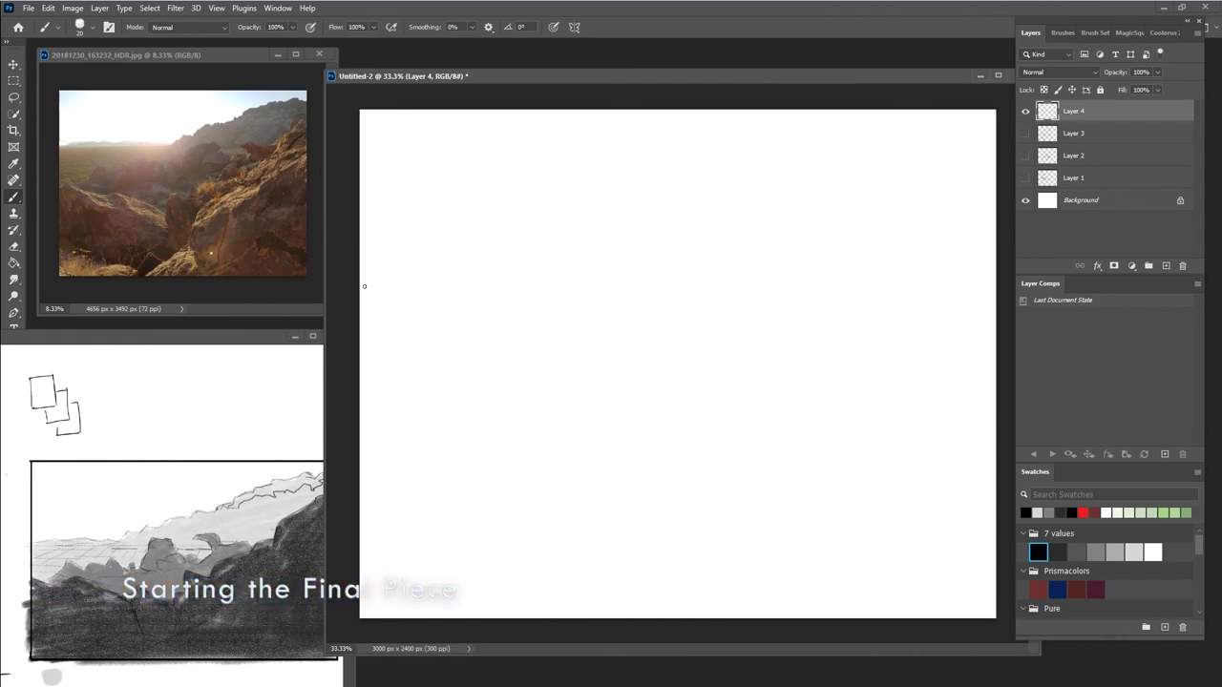
Draw a straight horizon line across the canvas and sketch the large foreground rock slope descending diagonally from the right edge to the bottom.
{"action": "left_click_drag", "start_coordinate": [360, 293], "coordinate": [1001, 294]}
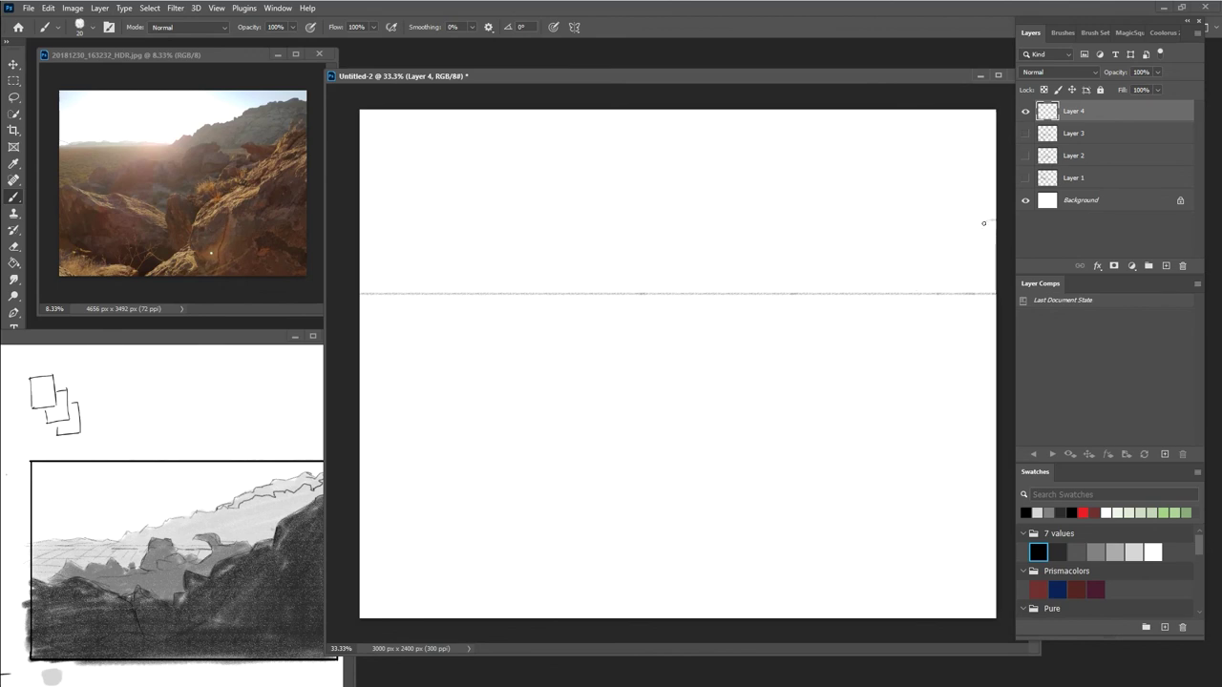
{"action": "mouse_move", "coordinate": [948, 242]}
{"action": "left_mouse_down"}
{"action": "mouse_move", "coordinate": [983, 221]}
{"action": "mouse_move", "coordinate": [888, 292]}
{"action": "mouse_move", "coordinate": [728, 380]}
{"action": "left_mouse_up"}
{"action": "left_click_drag", "start_coordinate": [800, 340], "coordinate": [566, 513]}
{"action": "left_click_drag", "start_coordinate": [623, 468], "coordinate": [576, 524]}
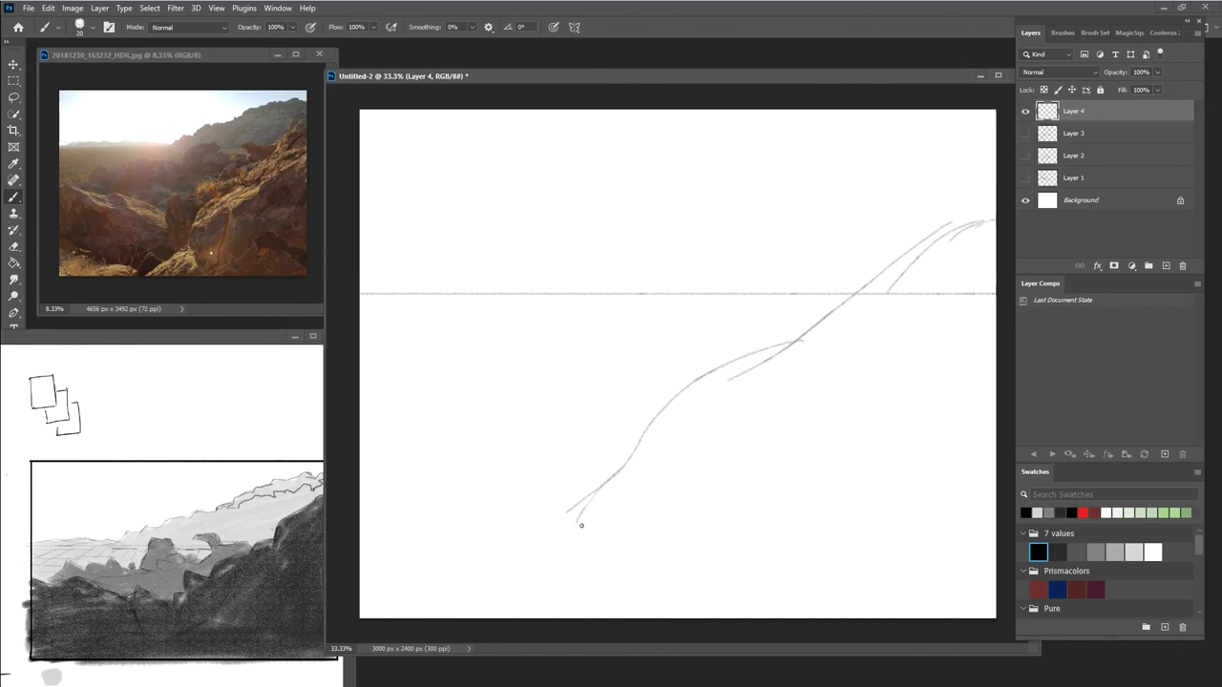
{"action": "left_click_drag", "start_coordinate": [676, 397], "coordinate": [623, 531]}
{"action": "left_click_drag", "start_coordinate": [651, 466], "coordinate": [604, 523]}
{"action": "mouse_move", "coordinate": [586, 539]}
{"action": "left_mouse_down"}
{"action": "mouse_move", "coordinate": [462, 619]}
{"action": "mouse_move", "coordinate": [573, 556]}
{"action": "left_mouse_up"}
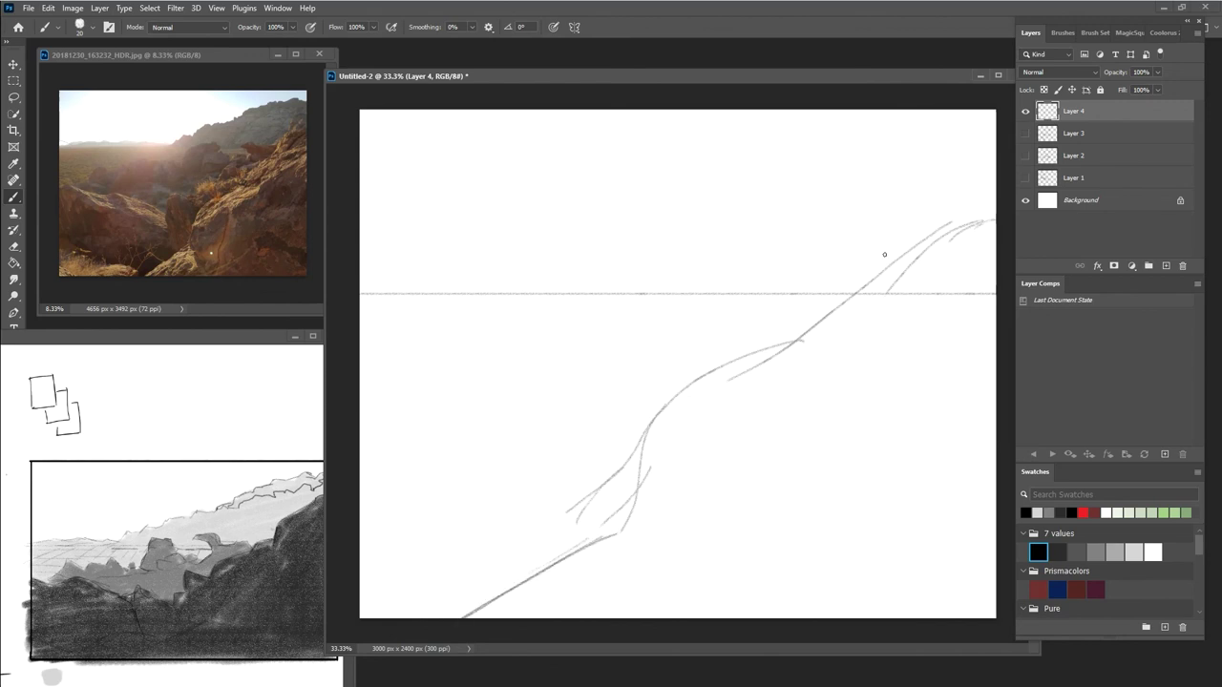
Sketch the angular rocks behind the main slope, plus the left boulder contours and the low rocks in the lower-left foreground.
{"action": "mouse_move", "coordinate": [878, 274]}
{"action": "left_mouse_down"}
{"action": "mouse_move", "coordinate": [652, 355]}
{"action": "mouse_move", "coordinate": [572, 449]}
{"action": "left_mouse_up"}
{"action": "left_click_drag", "start_coordinate": [547, 406], "coordinate": [595, 481]}
{"action": "left_click_drag", "start_coordinate": [571, 425], "coordinate": [502, 414]}
{"action": "mouse_move", "coordinate": [558, 442]}
{"action": "left_mouse_down"}
{"action": "mouse_move", "coordinate": [432, 424]}
{"action": "mouse_move", "coordinate": [361, 387]}
{"action": "left_mouse_up"}
{"action": "left_click_drag", "start_coordinate": [399, 525], "coordinate": [506, 554]}
{"action": "mouse_move", "coordinate": [363, 509]}
{"action": "left_mouse_down"}
{"action": "mouse_move", "coordinate": [529, 547]}
{"action": "mouse_move", "coordinate": [437, 556]}
{"action": "mouse_move", "coordinate": [409, 580]}
{"action": "mouse_move", "coordinate": [488, 570]}
{"action": "mouse_move", "coordinate": [519, 585]}
{"action": "left_mouse_up"}
{"action": "mouse_move", "coordinate": [561, 414]}
{"action": "left_mouse_down"}
{"action": "mouse_move", "coordinate": [562, 373]}
{"action": "mouse_move", "coordinate": [583, 372]}
{"action": "mouse_move", "coordinate": [628, 410]}
{"action": "mouse_move", "coordinate": [640, 374]}
{"action": "mouse_move", "coordinate": [872, 281]}
{"action": "left_mouse_up"}
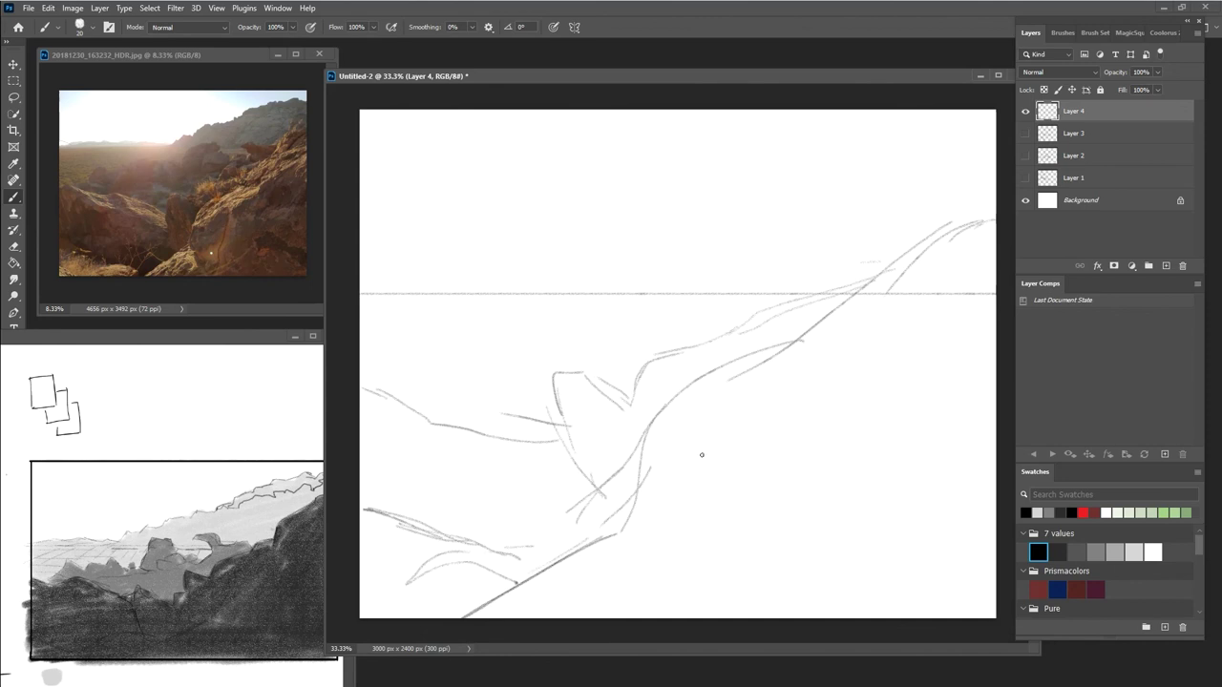
Erase the horizon line over the right slope and outline the jagged midground rocks climbing from the left boulder to that slope.
{"action": "key", "text": "e"}
{"action": "left_click_drag", "start_coordinate": [860, 302], "coordinate": [981, 296]}
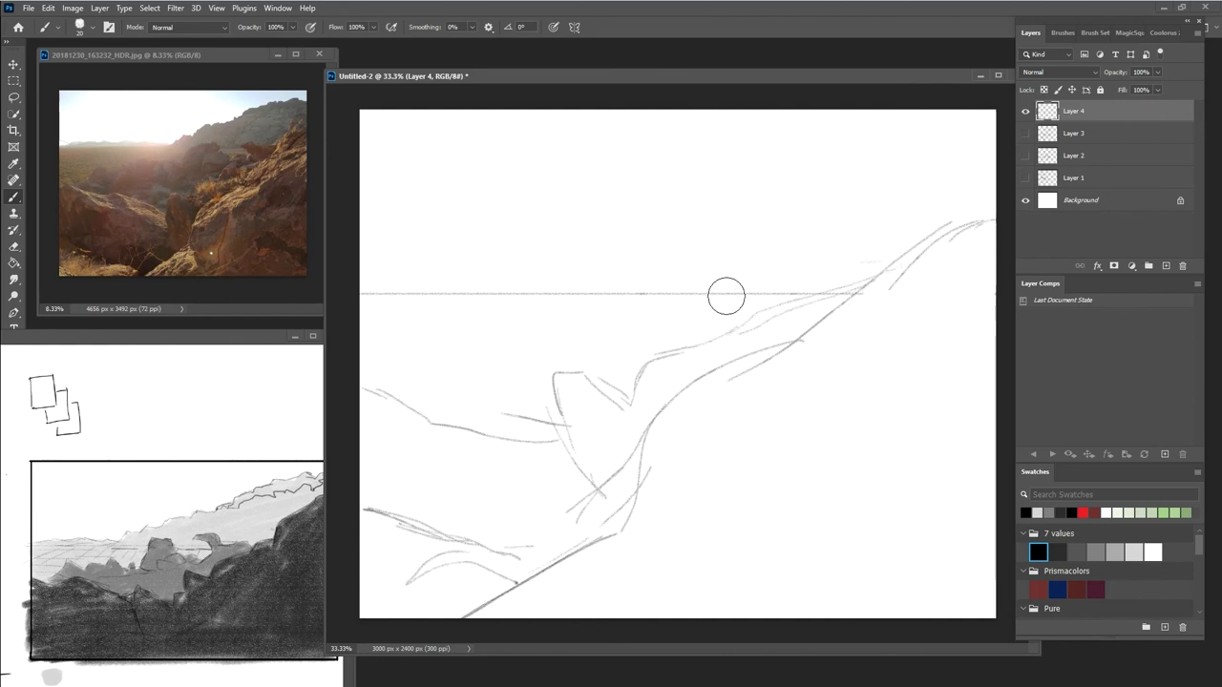
{"action": "key", "text": "b"}
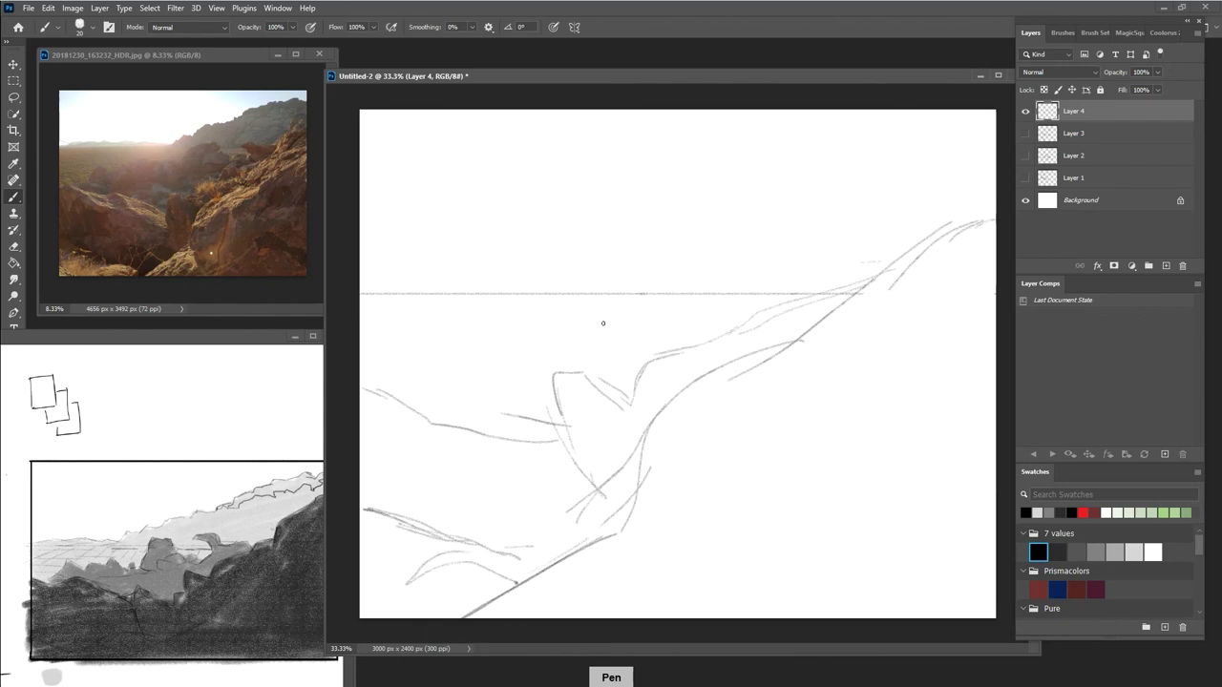
{"action": "mouse_move", "coordinate": [403, 396]}
{"action": "left_mouse_down"}
{"action": "mouse_move", "coordinate": [437, 385]}
{"action": "mouse_move", "coordinate": [444, 352]}
{"action": "mouse_move", "coordinate": [506, 353]}
{"action": "mouse_move", "coordinate": [529, 333]}
{"action": "mouse_move", "coordinate": [574, 338]}
{"action": "mouse_move", "coordinate": [587, 324]}
{"action": "mouse_move", "coordinate": [630, 336]}
{"action": "mouse_move", "coordinate": [633, 322]}
{"action": "mouse_move", "coordinate": [622, 333]}
{"action": "left_mouse_up"}
{"action": "mouse_move", "coordinate": [627, 319]}
{"action": "left_mouse_down"}
{"action": "mouse_move", "coordinate": [617, 333]}
{"action": "mouse_move", "coordinate": [642, 278]}
{"action": "mouse_move", "coordinate": [685, 286]}
{"action": "mouse_move", "coordinate": [655, 324]}
{"action": "mouse_move", "coordinate": [694, 319]}
{"action": "mouse_move", "coordinate": [701, 298]}
{"action": "mouse_move", "coordinate": [687, 292]}
{"action": "mouse_move", "coordinate": [722, 305]}
{"action": "mouse_move", "coordinate": [751, 284]}
{"action": "mouse_move", "coordinate": [718, 269]}
{"action": "mouse_move", "coordinate": [751, 260]}
{"action": "mouse_move", "coordinate": [761, 276]}
{"action": "mouse_move", "coordinate": [731, 305]}
{"action": "left_mouse_up"}
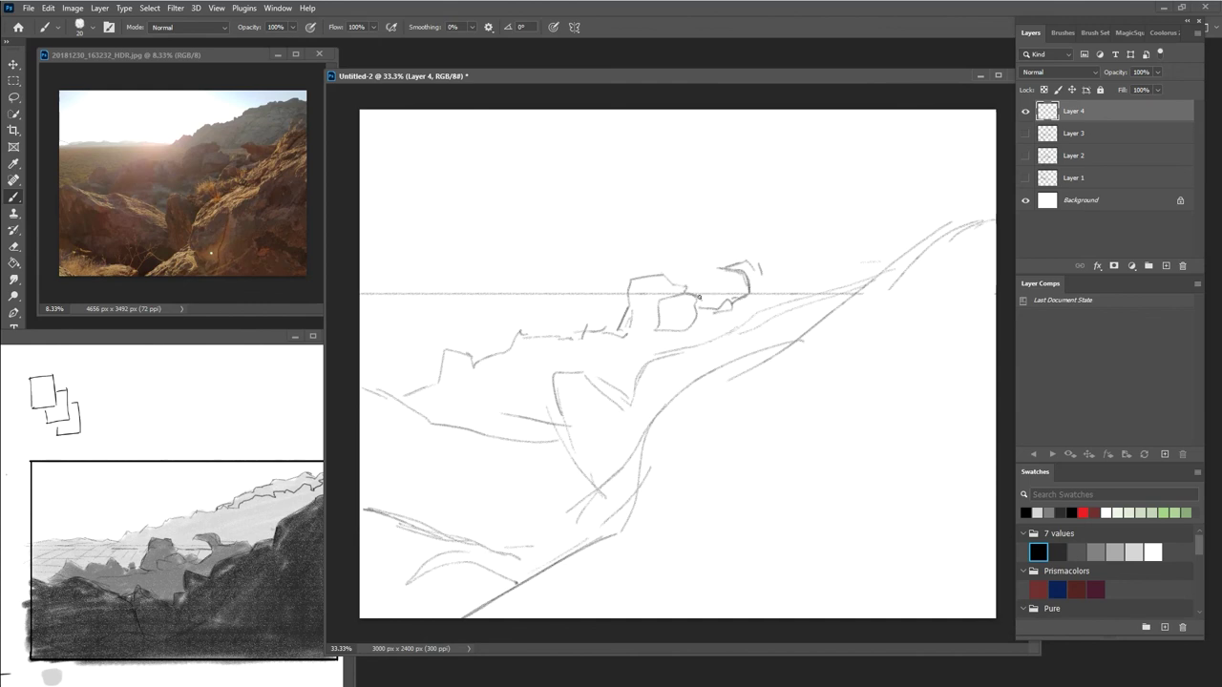
{"action": "mouse_move", "coordinate": [763, 280]}
{"action": "left_mouse_down"}
{"action": "mouse_move", "coordinate": [824, 281]}
{"action": "mouse_move", "coordinate": [868, 248]}
{"action": "left_mouse_up"}
{"action": "left_click_drag", "start_coordinate": [895, 251], "coordinate": [909, 256]}
Erase the remaining straight horizon line around and to the left of the midground rock formations.
{"action": "key", "text": "e"}
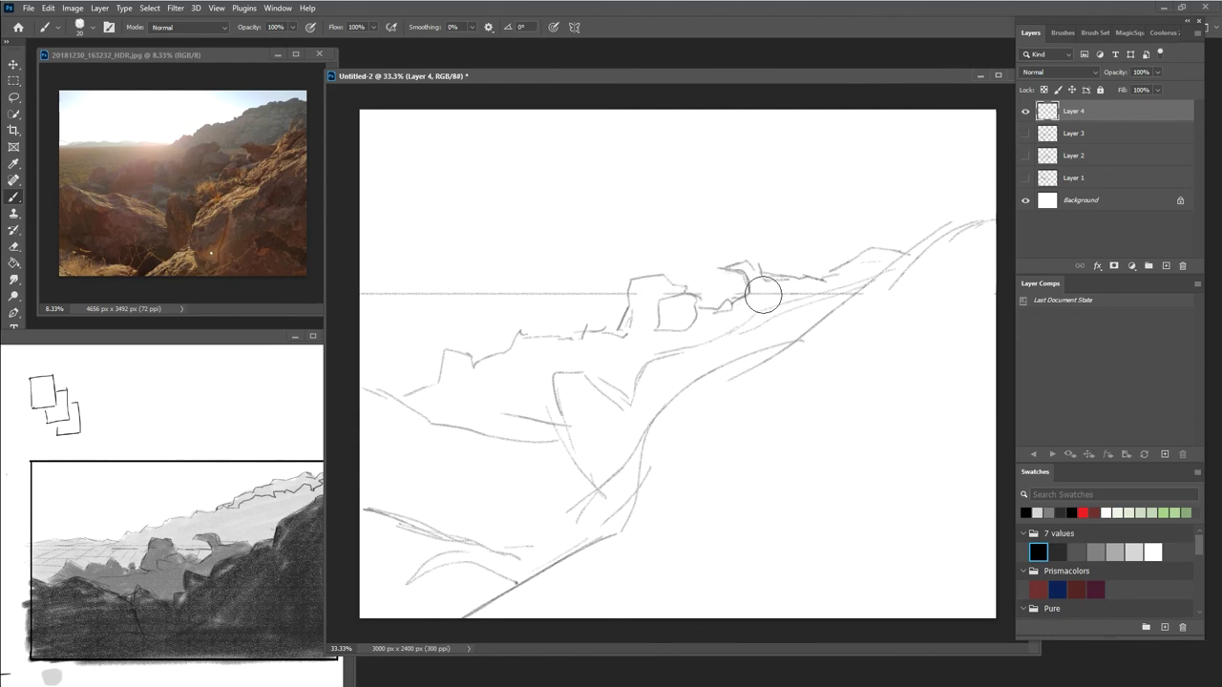
{"action": "key", "text": "b"}
{"action": "key", "text": "e"}
{"action": "mouse_move", "coordinate": [613, 296]}
{"action": "left_mouse_down"}
{"action": "mouse_move", "coordinate": [358, 299]}
{"action": "mouse_move", "coordinate": [597, 289]}
{"action": "left_mouse_up"}
{"action": "key", "text": "b"}
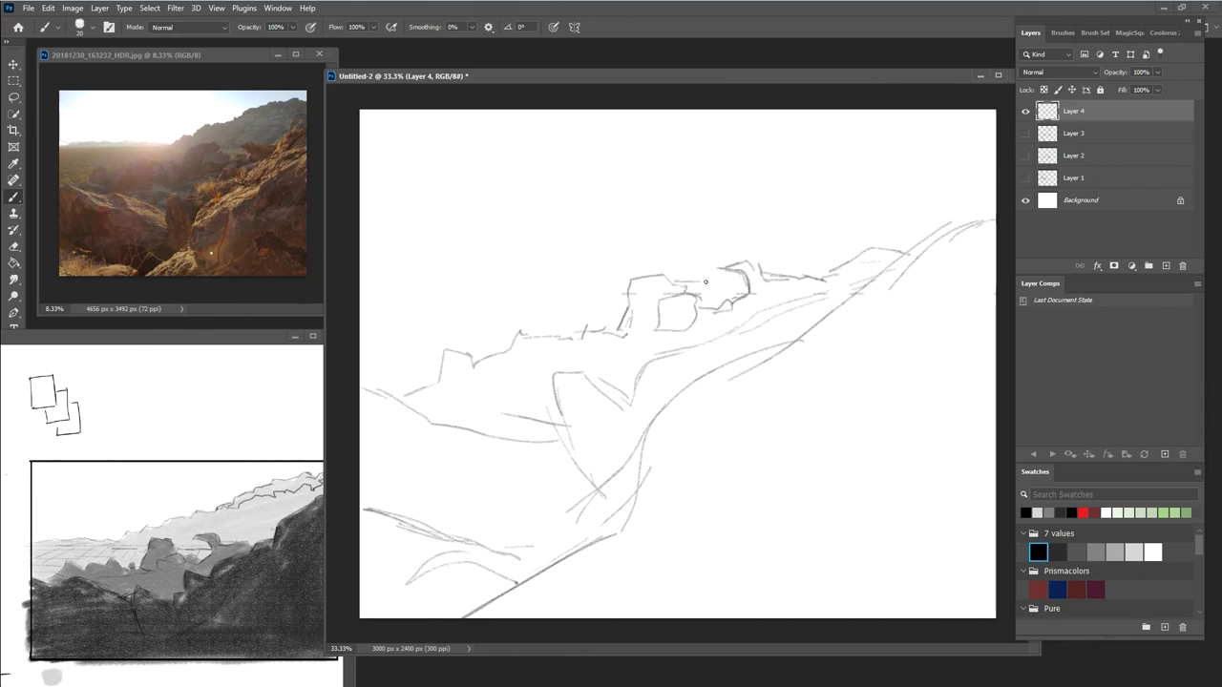
Draw a higher horizon segment between the two upright midground rocks and reinforce the jagged rock contour descending to the left.
{"action": "left_click_drag", "start_coordinate": [742, 280], "coordinate": [674, 283]}
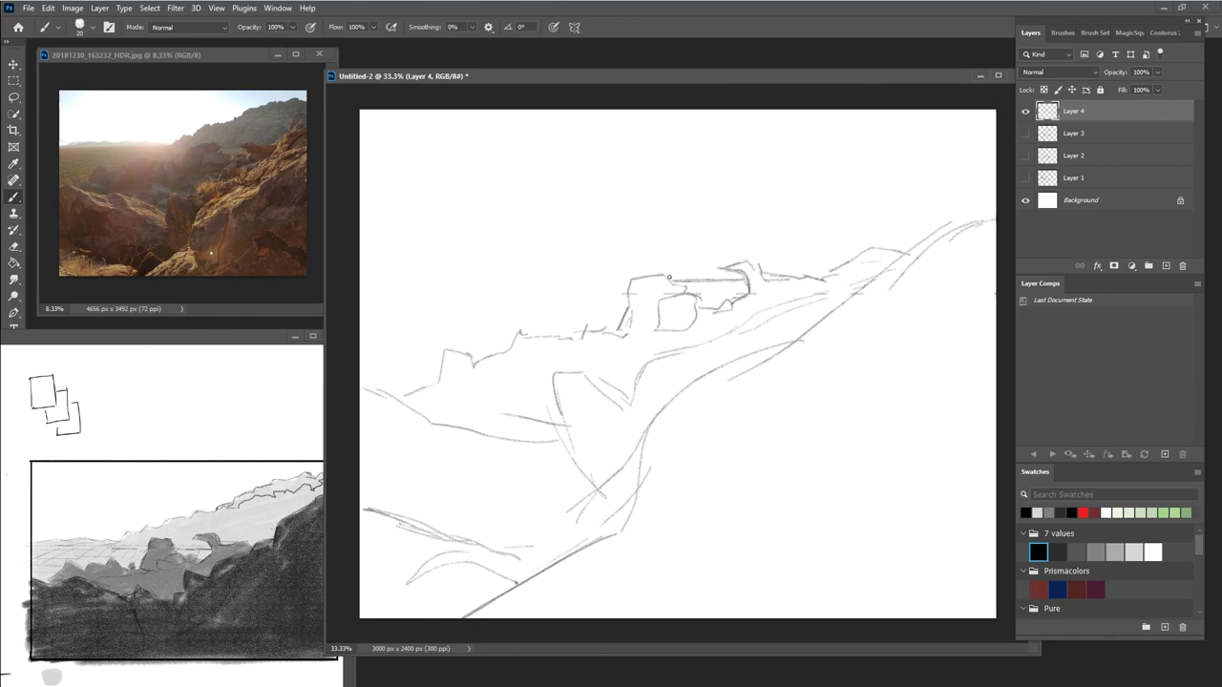
{"action": "mouse_move", "coordinate": [632, 280]}
{"action": "left_mouse_down"}
{"action": "mouse_move", "coordinate": [666, 275]}
{"action": "mouse_move", "coordinate": [620, 288]}
{"action": "mouse_move", "coordinate": [601, 319]}
{"action": "mouse_move", "coordinate": [576, 311]}
{"action": "mouse_move", "coordinate": [496, 355]}
{"action": "left_mouse_up"}
{"action": "key", "text": "e"}
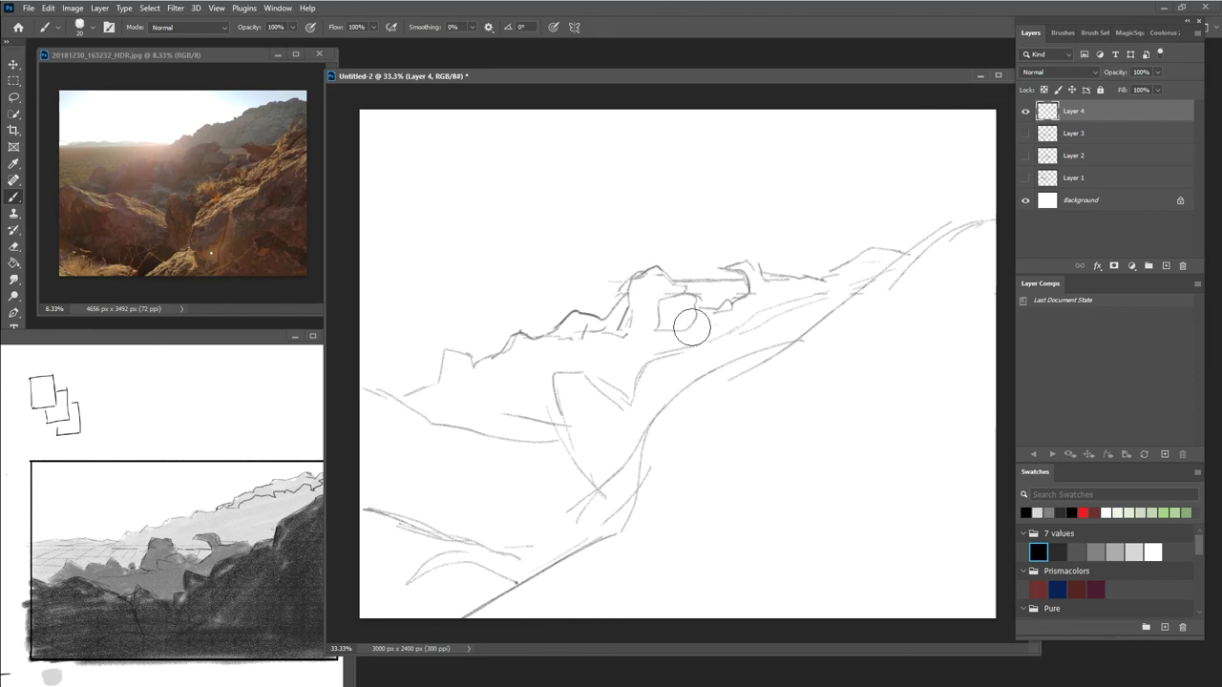
{"action": "key", "text": "b"}
Outline the distant mountain ridge rising from the horizon to a peak near the right edge, erasing and redrawing its steep upper end.
{"action": "mouse_move", "coordinate": [620, 281]}
{"action": "left_mouse_down"}
{"action": "mouse_move", "coordinate": [555, 283]}
{"action": "mouse_move", "coordinate": [577, 279]}
{"action": "mouse_move", "coordinate": [561, 282]}
{"action": "mouse_move", "coordinate": [576, 268]}
{"action": "mouse_move", "coordinate": [543, 283]}
{"action": "mouse_move", "coordinate": [586, 265]}
{"action": "mouse_move", "coordinate": [597, 245]}
{"action": "mouse_move", "coordinate": [641, 242]}
{"action": "mouse_move", "coordinate": [660, 218]}
{"action": "mouse_move", "coordinate": [727, 218]}
{"action": "mouse_move", "coordinate": [856, 111]}
{"action": "left_mouse_up"}
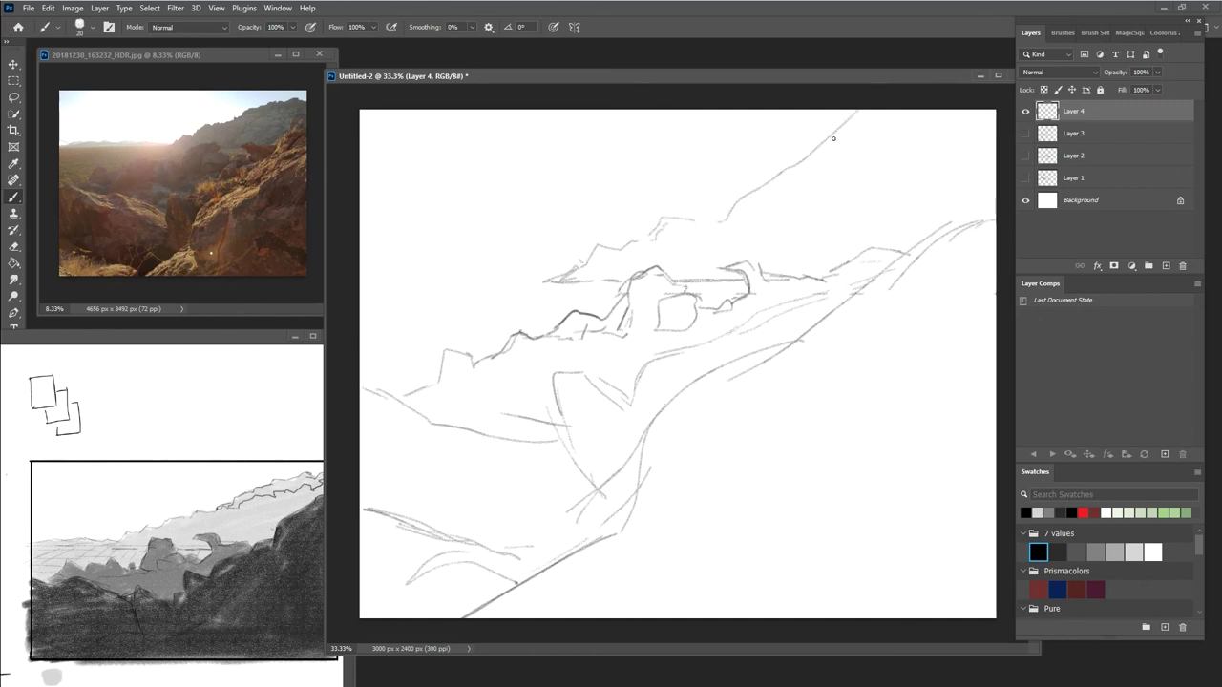
{"action": "key", "text": "e"}
{"action": "mouse_move", "coordinate": [832, 128]}
{"action": "left_mouse_down"}
{"action": "mouse_move", "coordinate": [729, 216]}
{"action": "mouse_move", "coordinate": [737, 203]}
{"action": "mouse_move", "coordinate": [810, 181]}
{"action": "left_mouse_up"}
{"action": "key", "text": "b"}
{"action": "left_click_drag", "start_coordinate": [731, 212], "coordinate": [684, 216]}
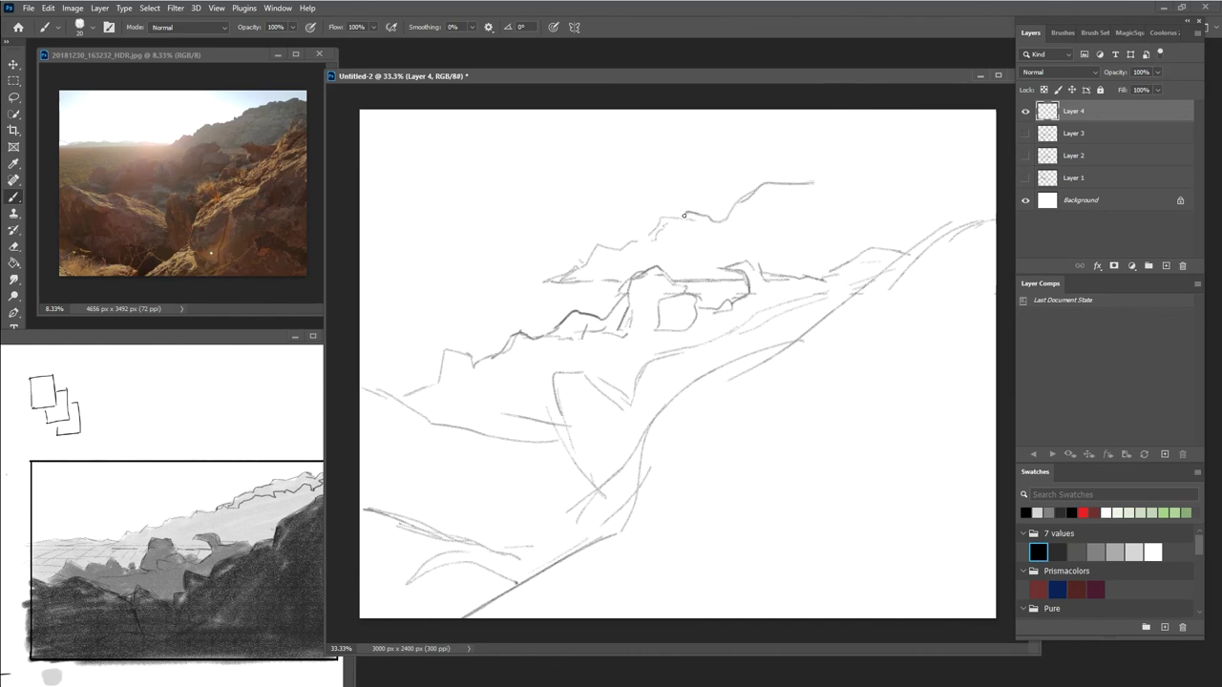
{"action": "mouse_move", "coordinate": [797, 178]}
{"action": "left_mouse_down"}
{"action": "mouse_move", "coordinate": [902, 159]}
{"action": "mouse_move", "coordinate": [872, 145]}
{"action": "mouse_move", "coordinate": [906, 143]}
{"action": "mouse_move", "coordinate": [989, 167]}
{"action": "mouse_move", "coordinate": [863, 159]}
{"action": "left_mouse_up"}
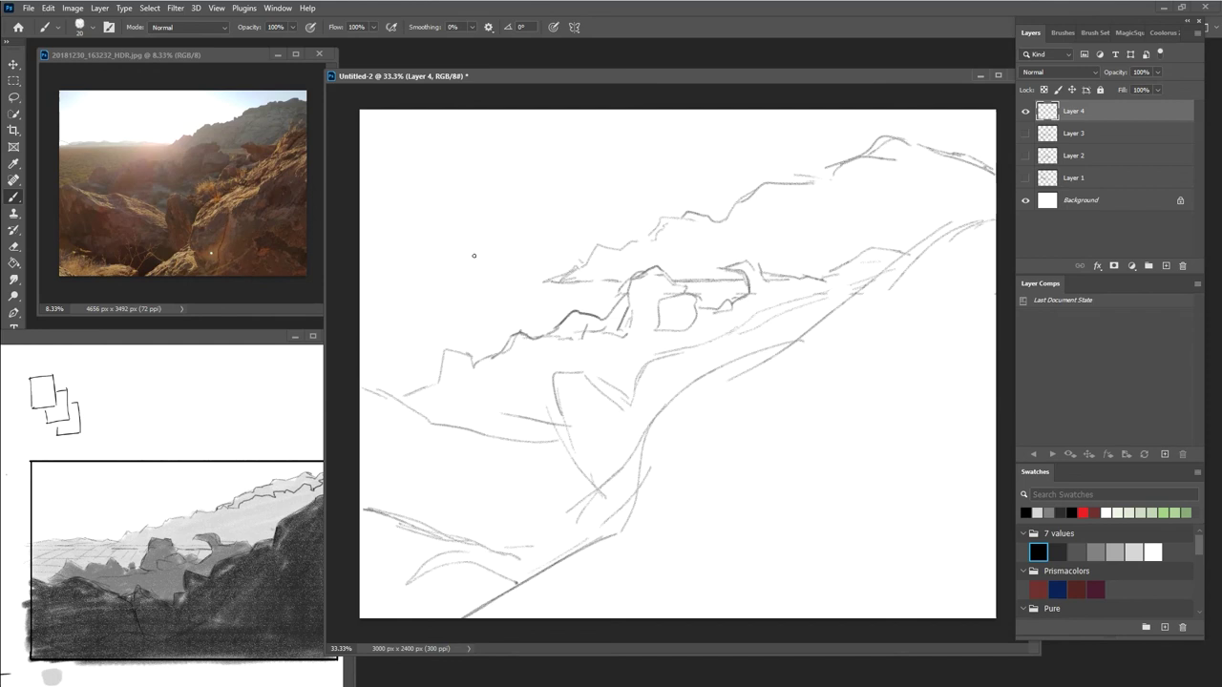
Sketch the distant plain's horizon and low hills from the left edge to the foot of the mountain ridge.
{"action": "left_click_drag", "start_coordinate": [515, 281], "coordinate": [543, 281]}
{"action": "mouse_move", "coordinate": [439, 283]}
{"action": "left_mouse_down"}
{"action": "mouse_move", "coordinate": [560, 279]}
{"action": "mouse_move", "coordinate": [411, 280]}
{"action": "mouse_move", "coordinate": [521, 277]}
{"action": "left_mouse_up"}
{"action": "left_click_drag", "start_coordinate": [372, 276], "coordinate": [568, 274]}
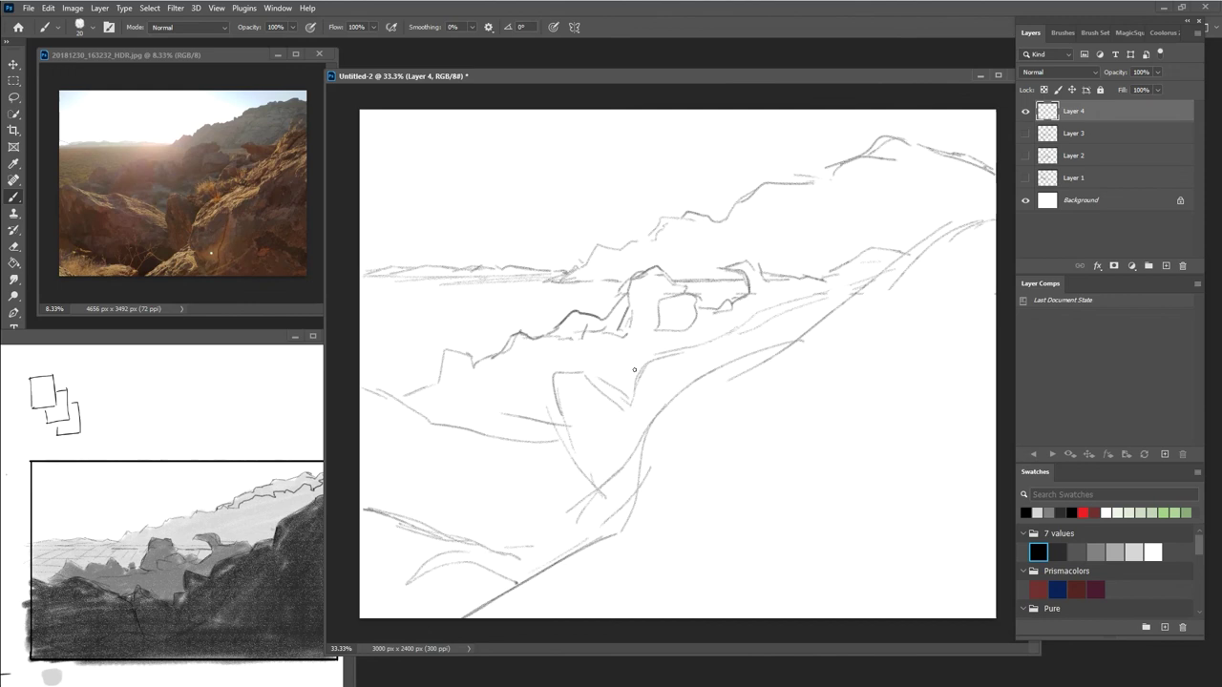
{"action": "left_click_drag", "start_coordinate": [785, 307], "coordinate": [837, 293]}
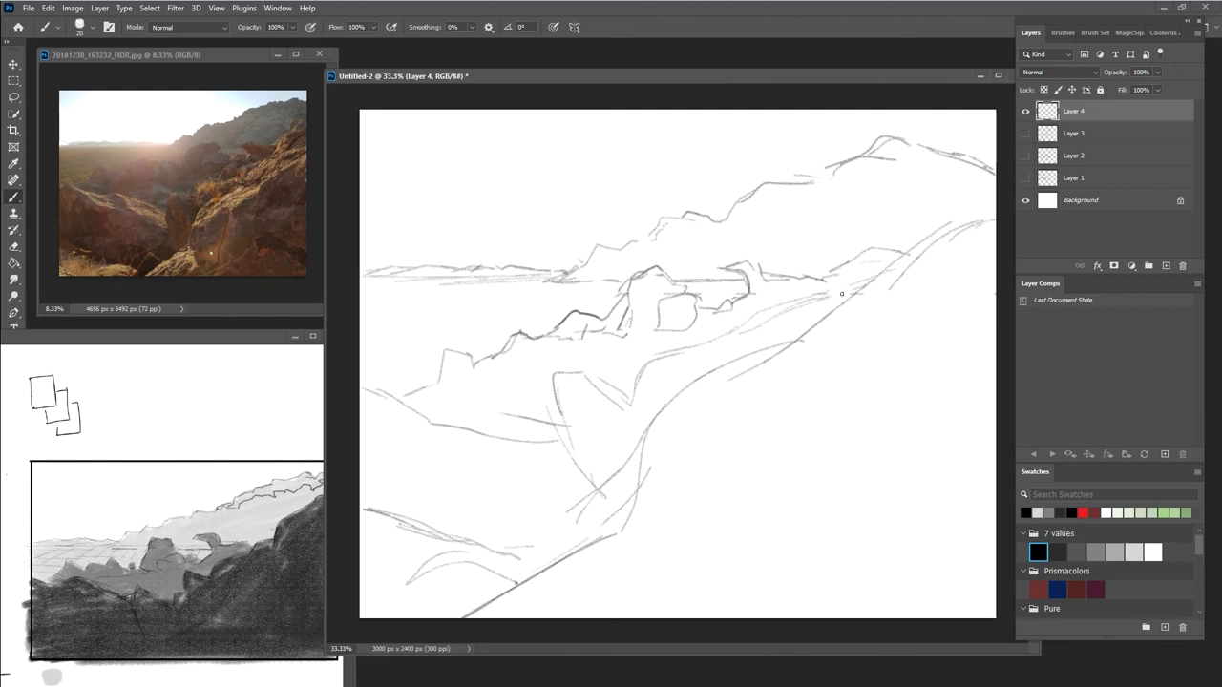